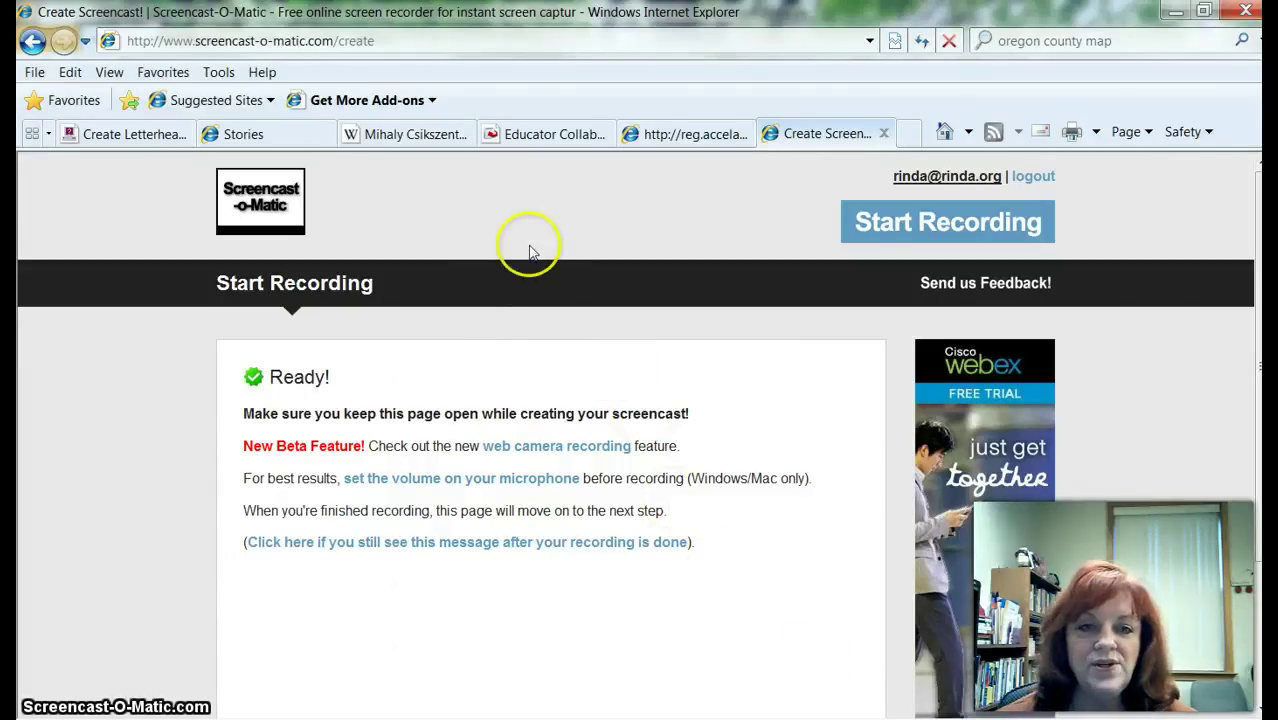
Save the Educator Collaboration Environments binder, go back to My Binders, and log out.
left_click(540, 134)
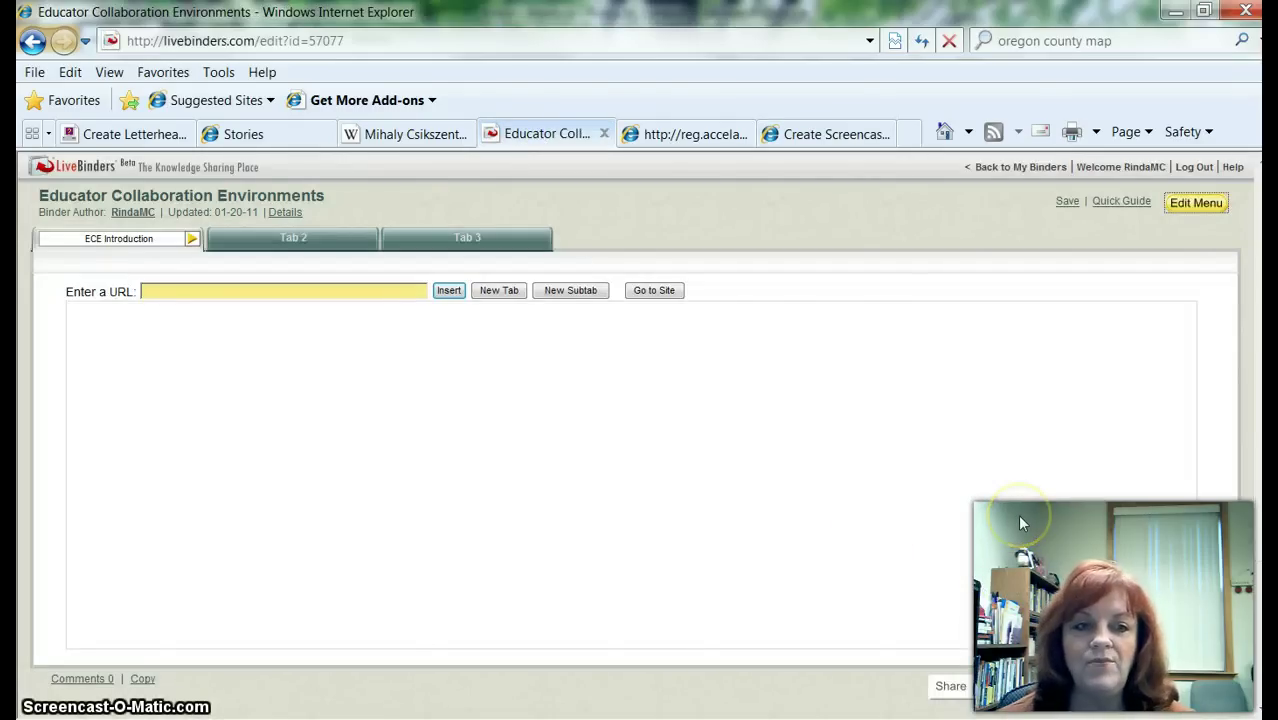
left_click(993, 167)
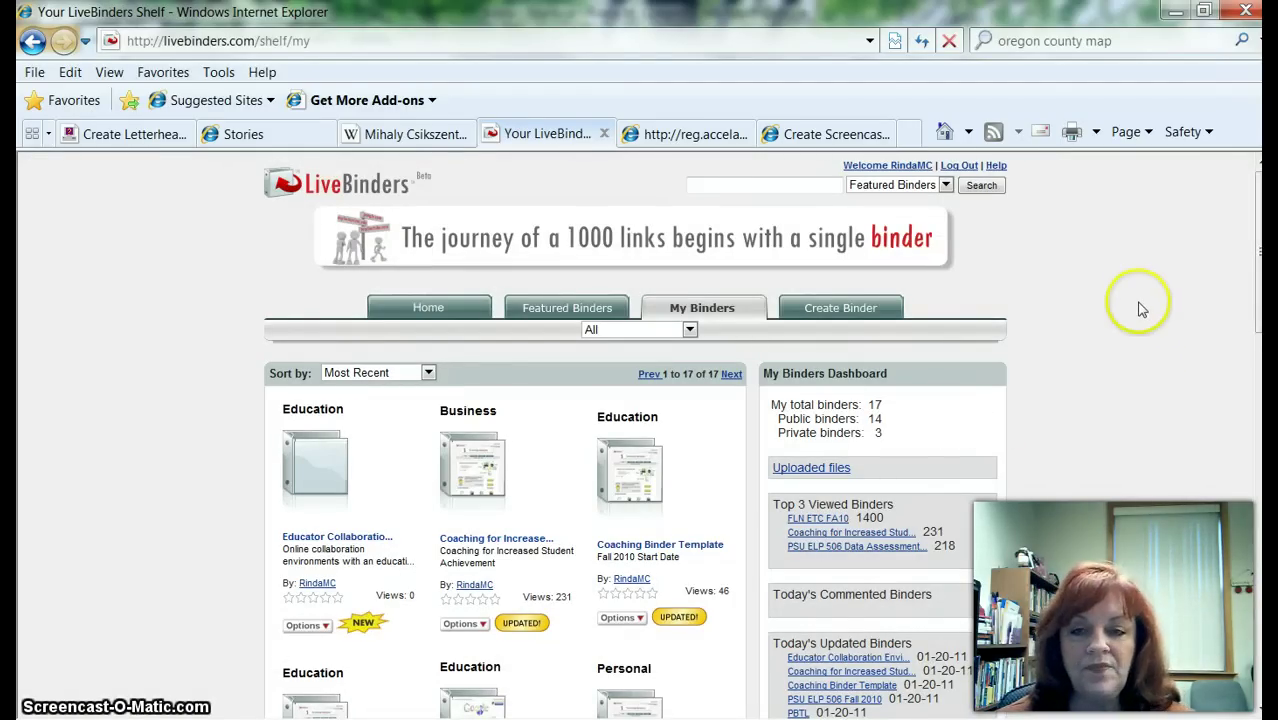
left_click(958, 165)
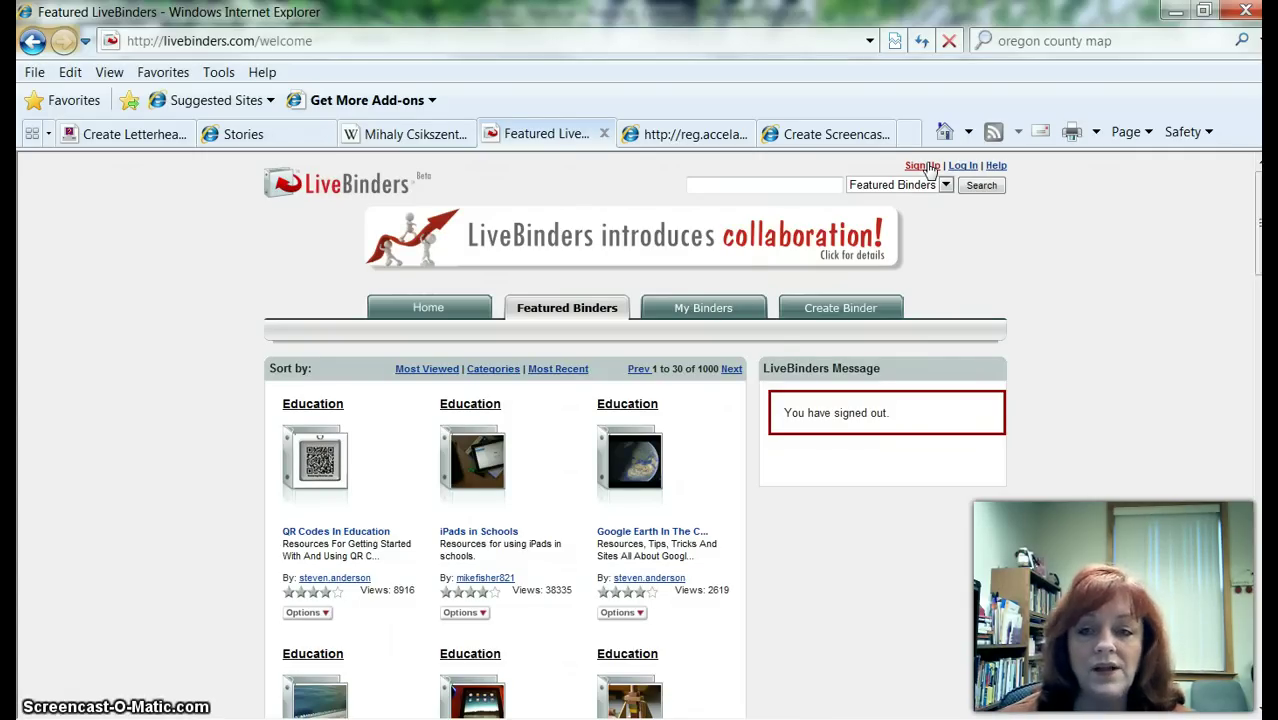
Log back into LiveBinders with the saved user name suggestion so the password fills automatically.
left_click(962, 166)
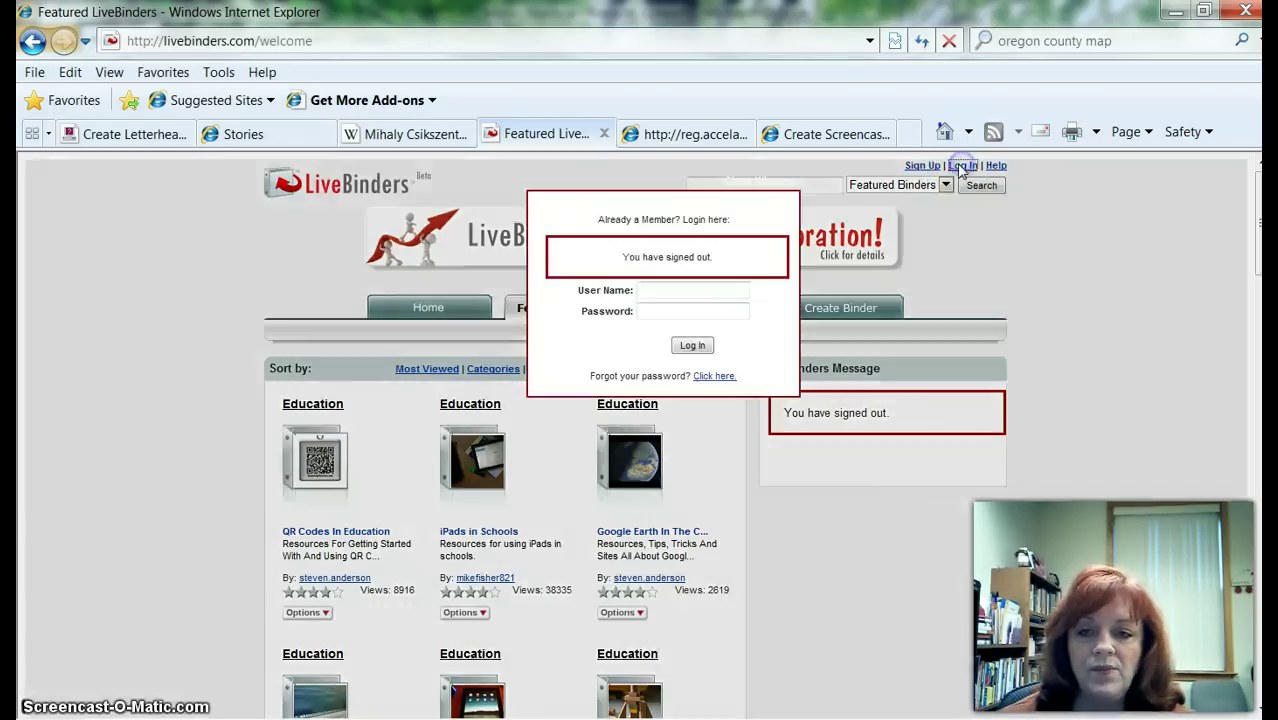
left_click(724, 288)
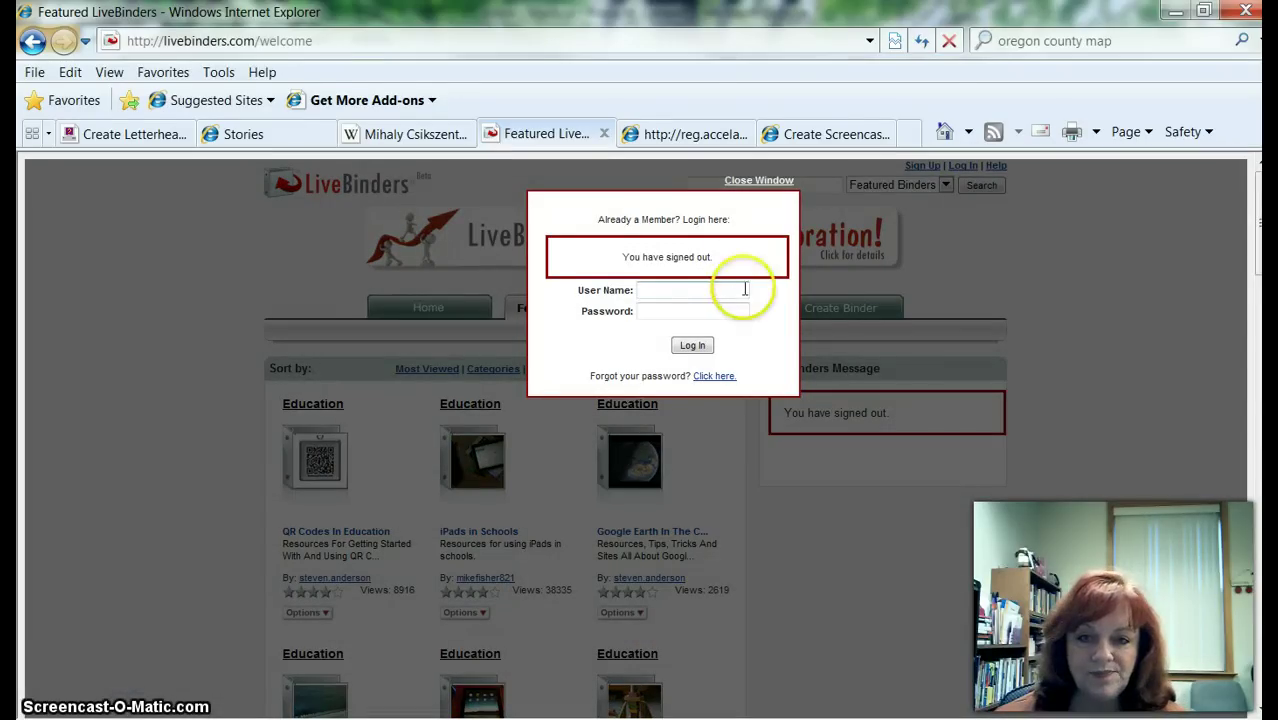
left_click(715, 290)
type("rinda")
key("Down")
key("Down")
key("Return")
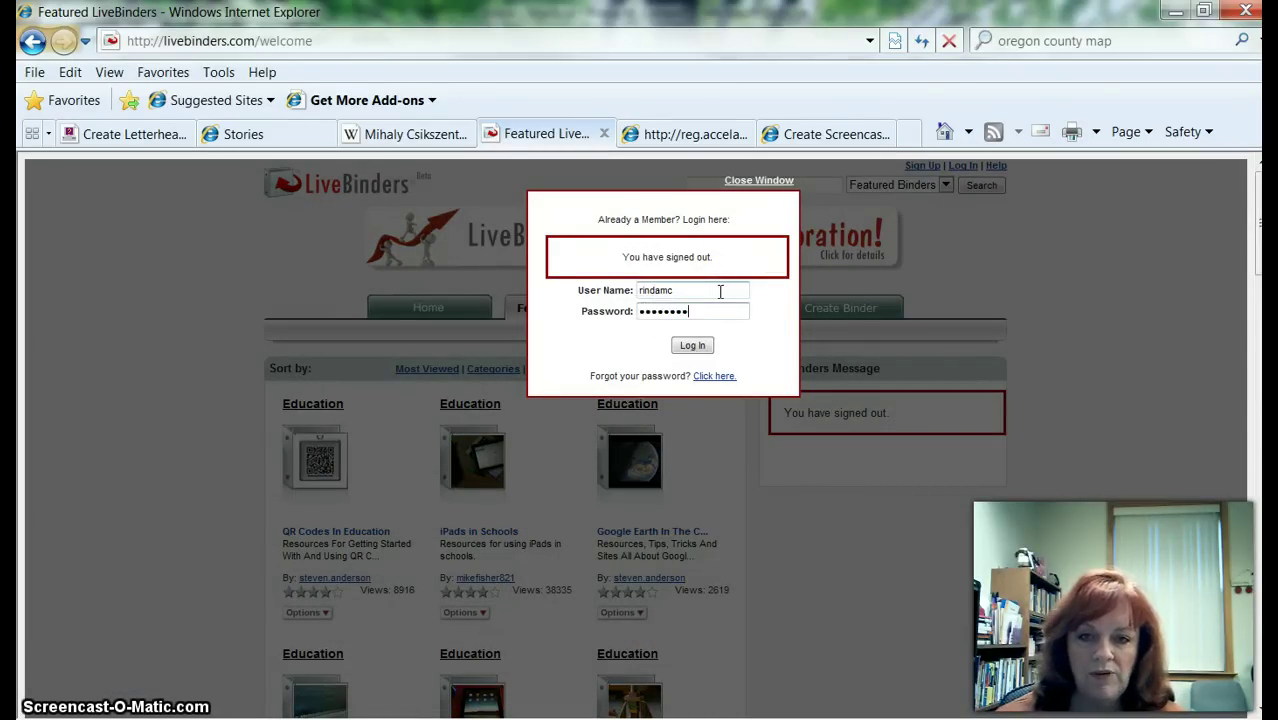
left_click(692, 345)
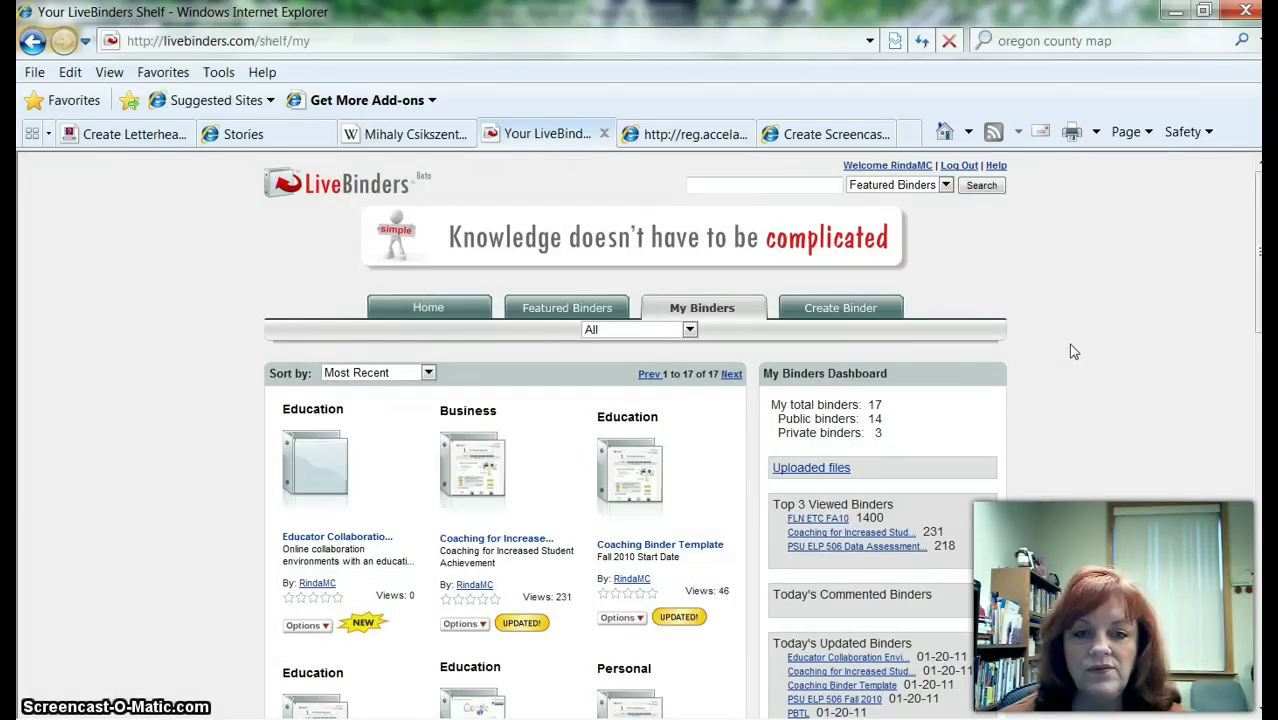
Open the Start a Blank Binder form from Create Binder.
scroll(1073, 351, "down", 4)
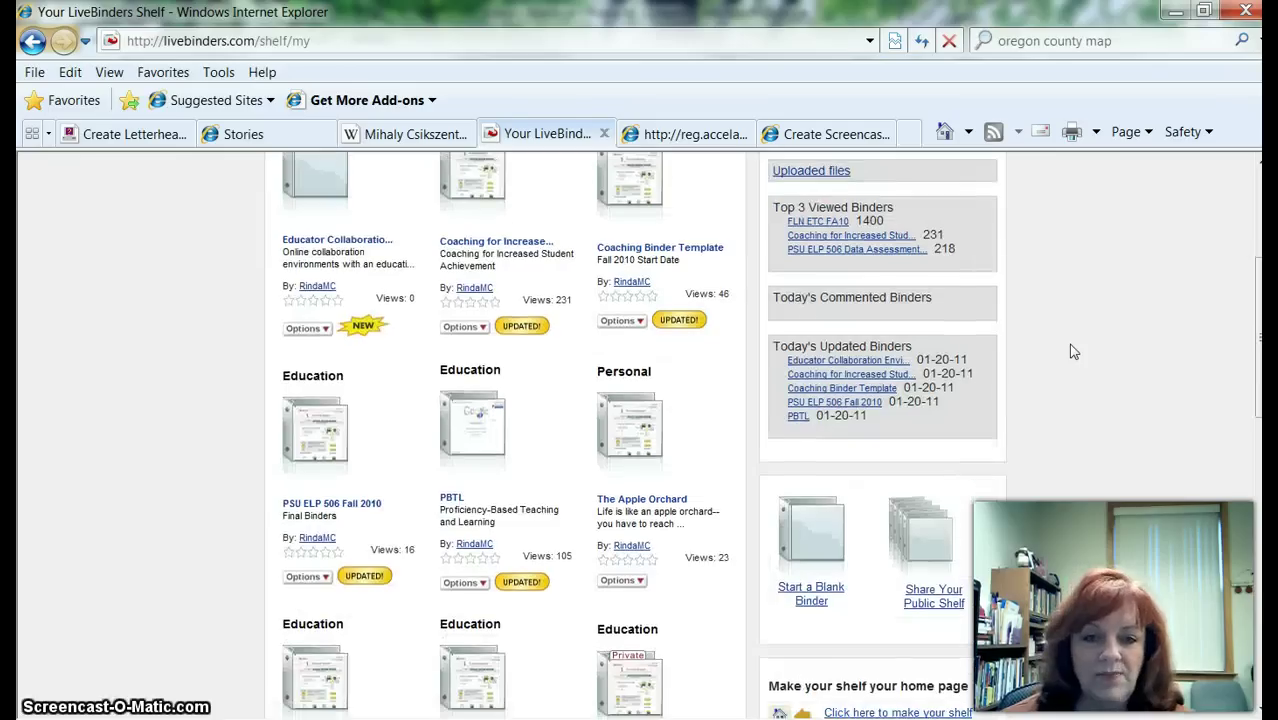
scroll(1118, 345, "up", 4)
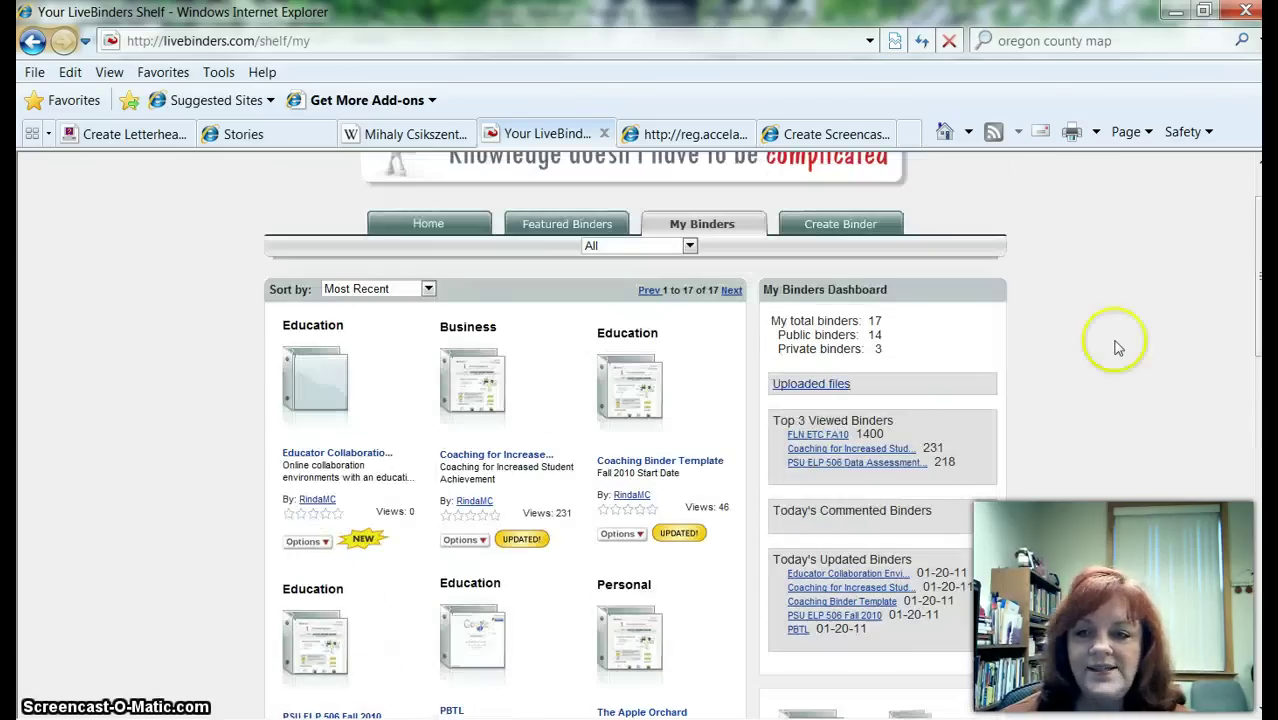
left_click(845, 313)
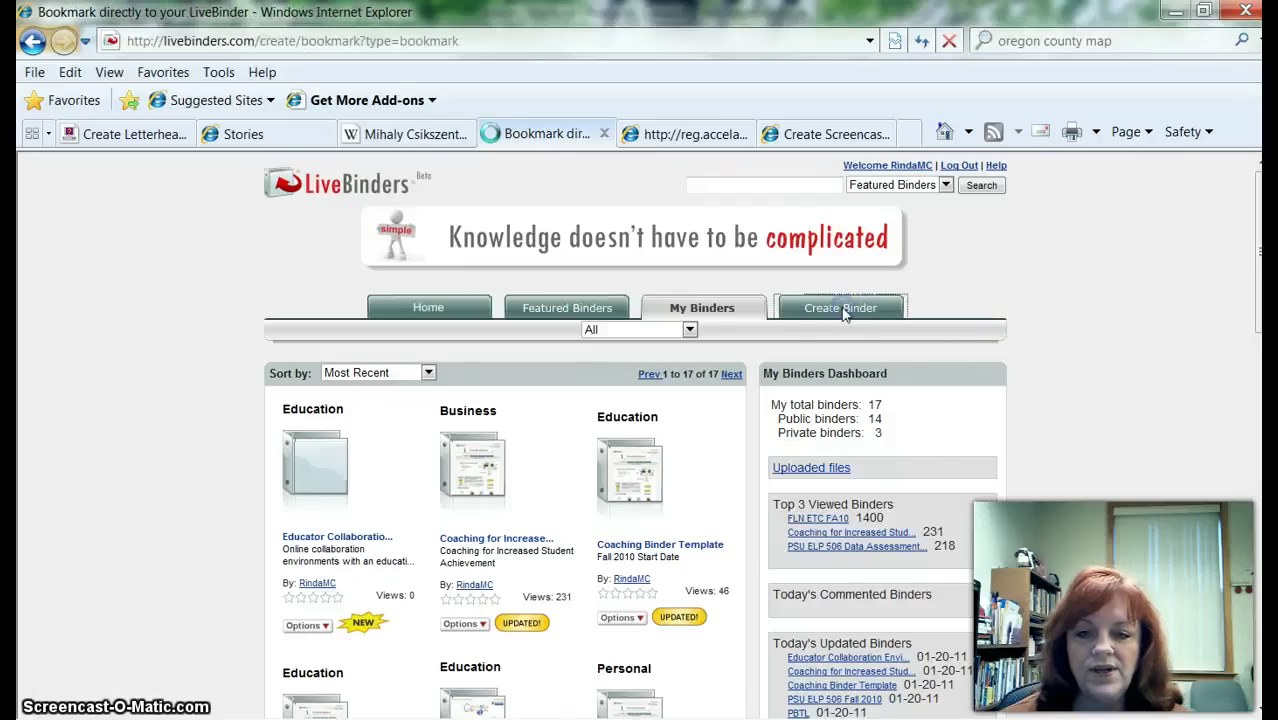
left_click(680, 331)
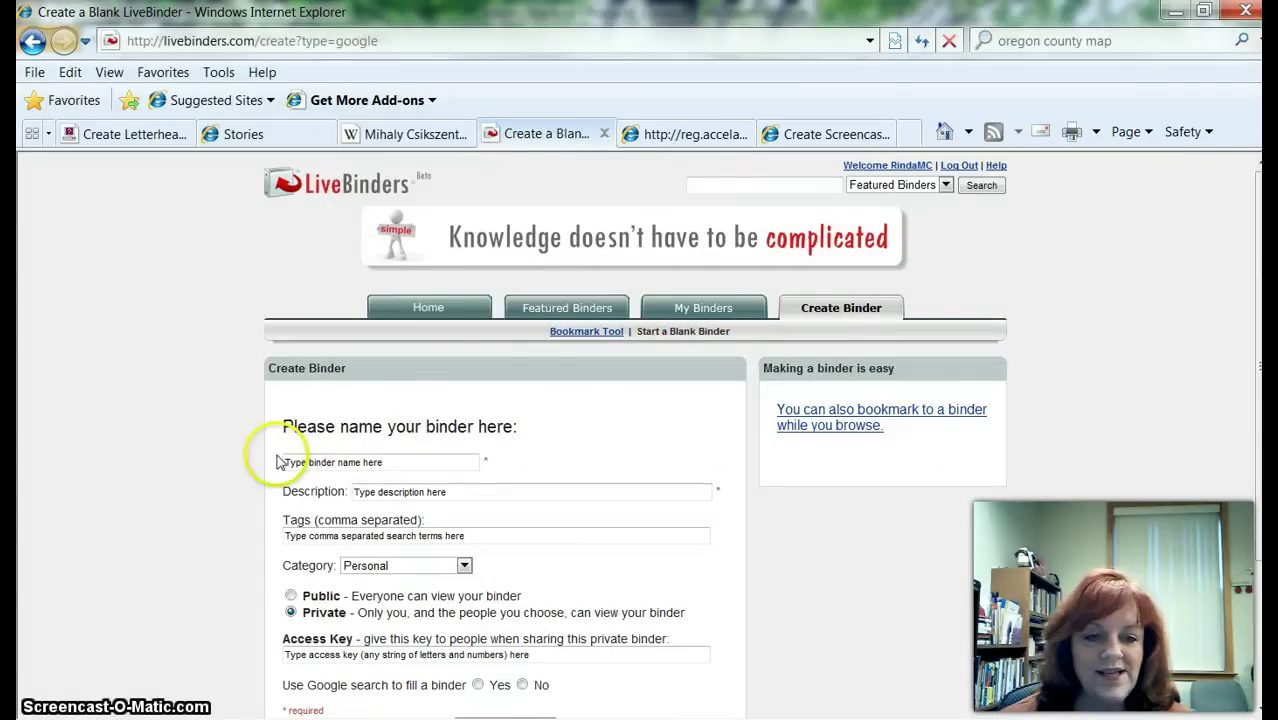
scroll(242, 562, "down", 3)
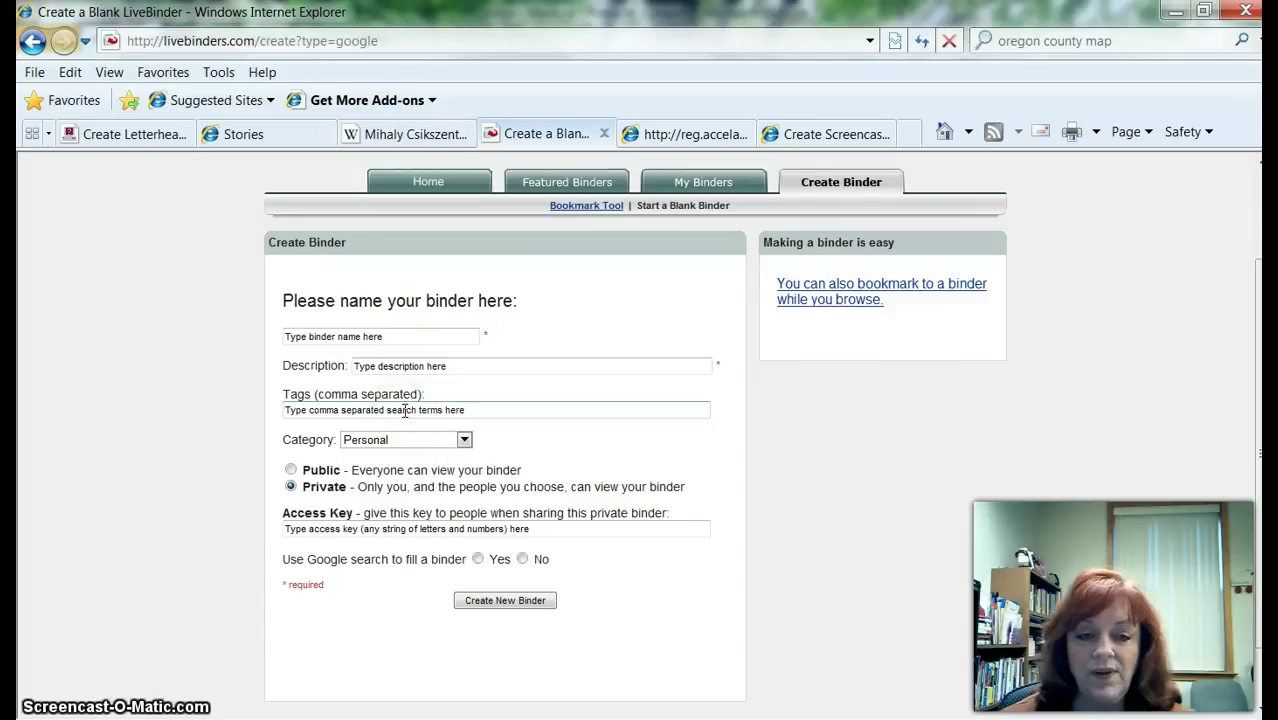
Choose the Education category and Public visibility, then leave for My Binders without creating it.
left_click(464, 440)
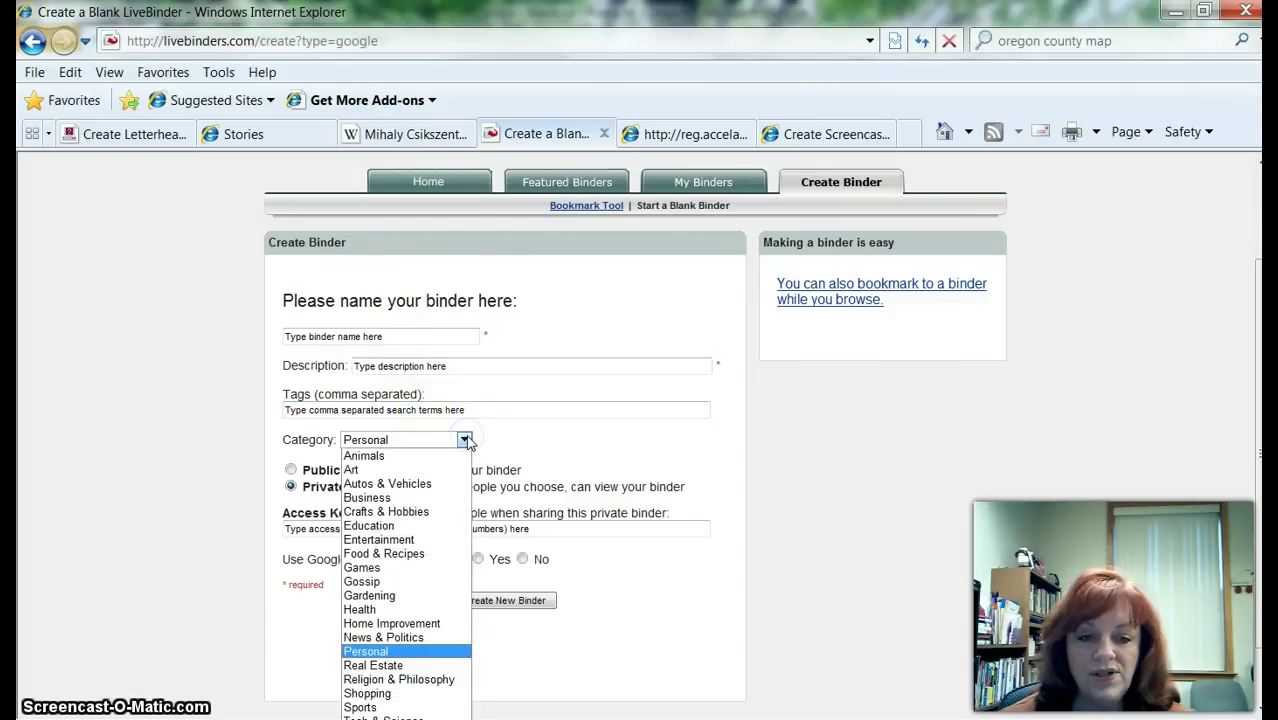
left_click(410, 525)
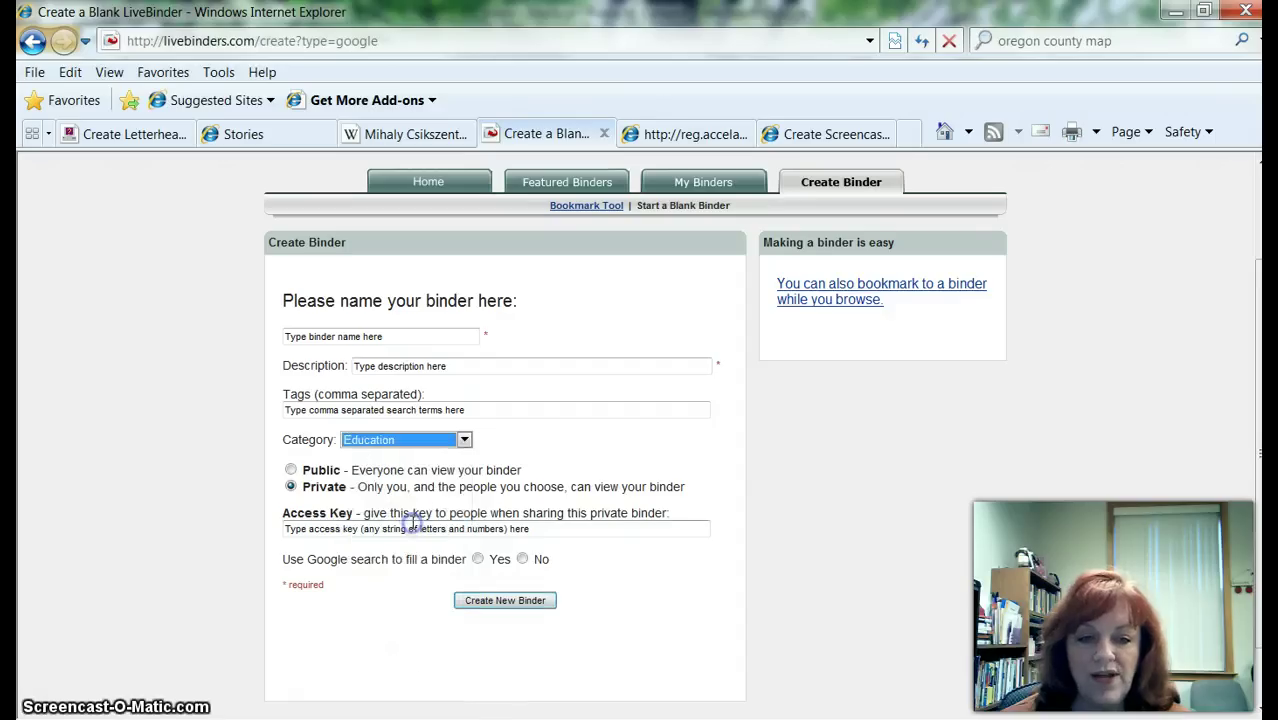
left_click(289, 470)
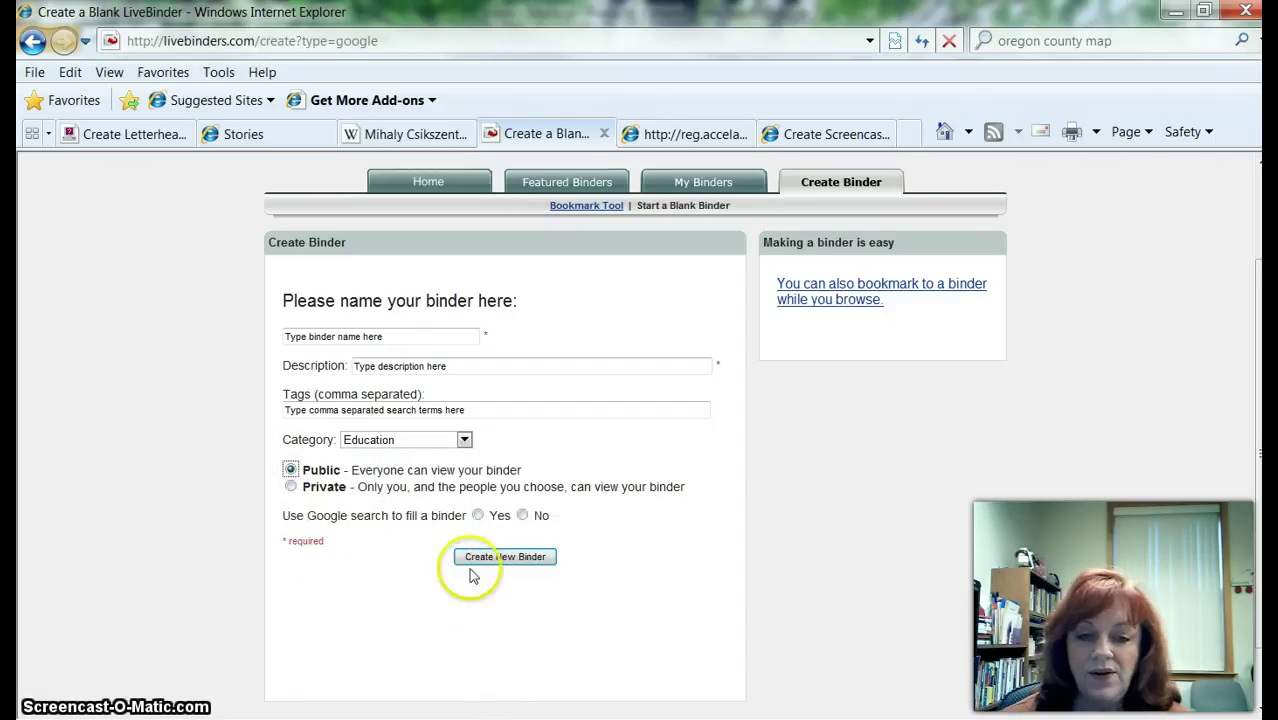
scroll(932, 448, "up", 2)
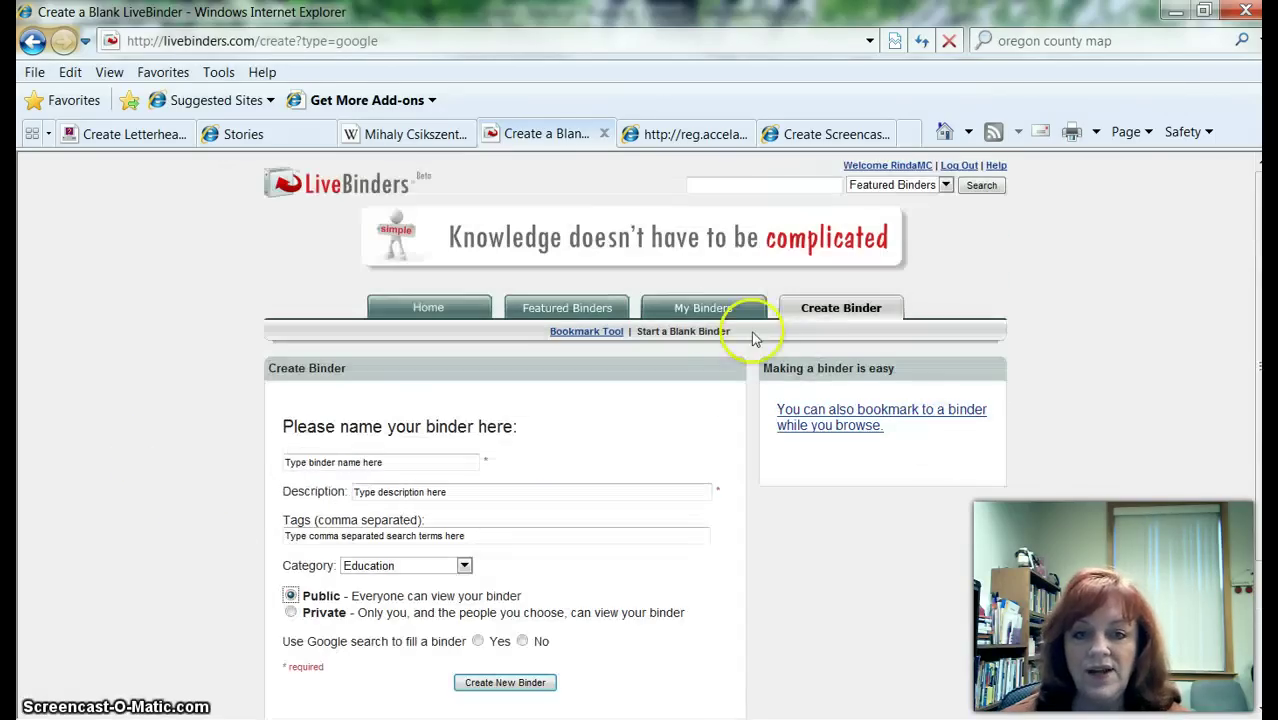
left_click(704, 312)
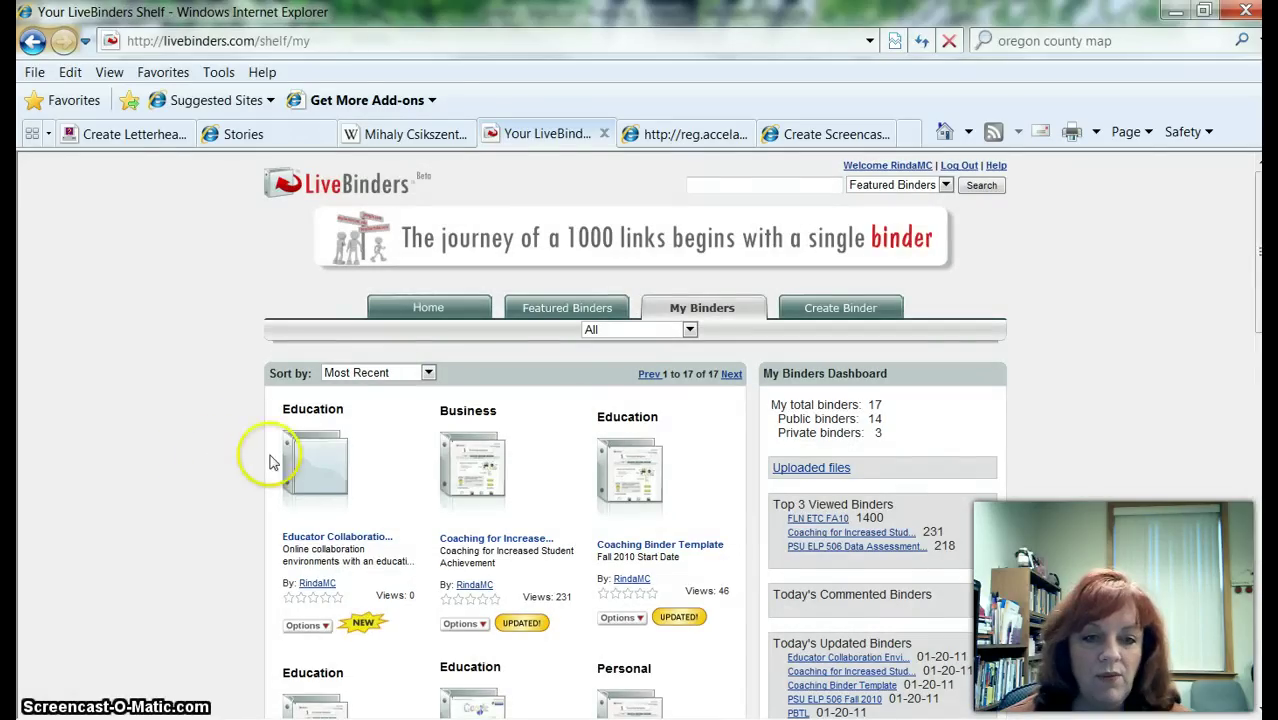
Open the Educator Collaboration Environments binder; rename Tab 2 Screen Capture Tools and Tab 3 Asynchronous Chat.
left_click(303, 465)
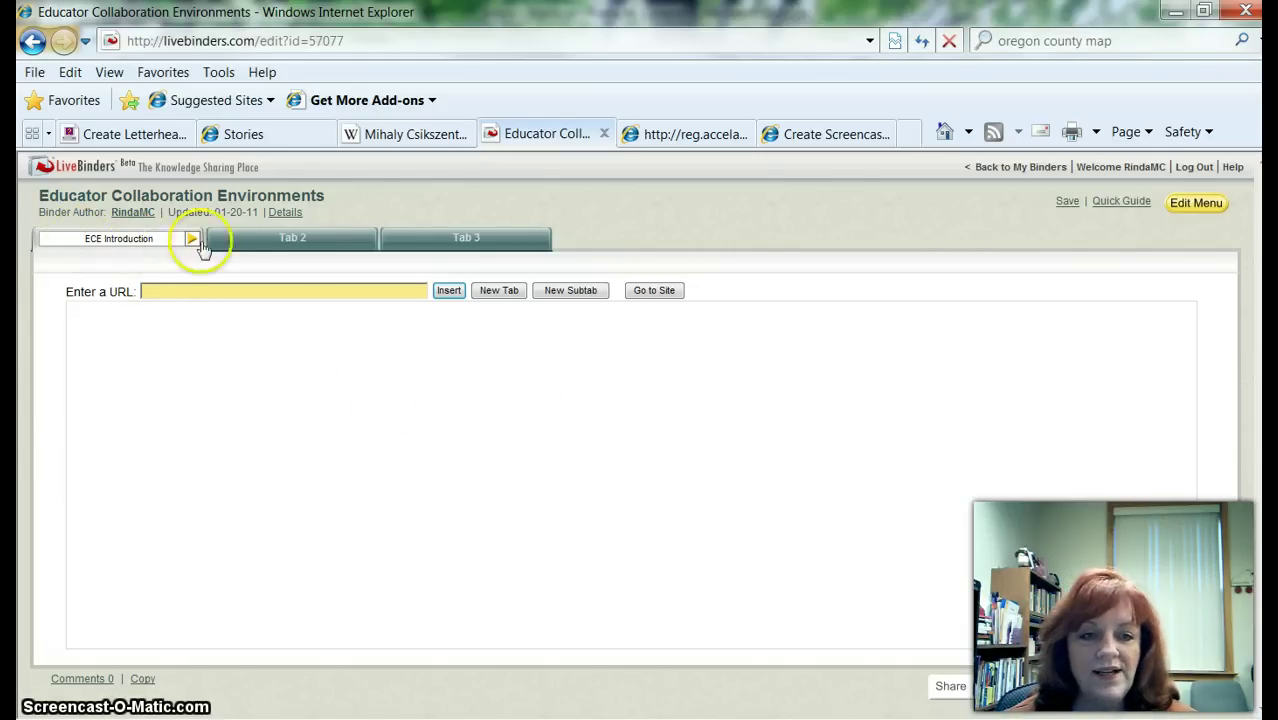
left_click(331, 240)
left_click_drag(334, 240, 231, 241)
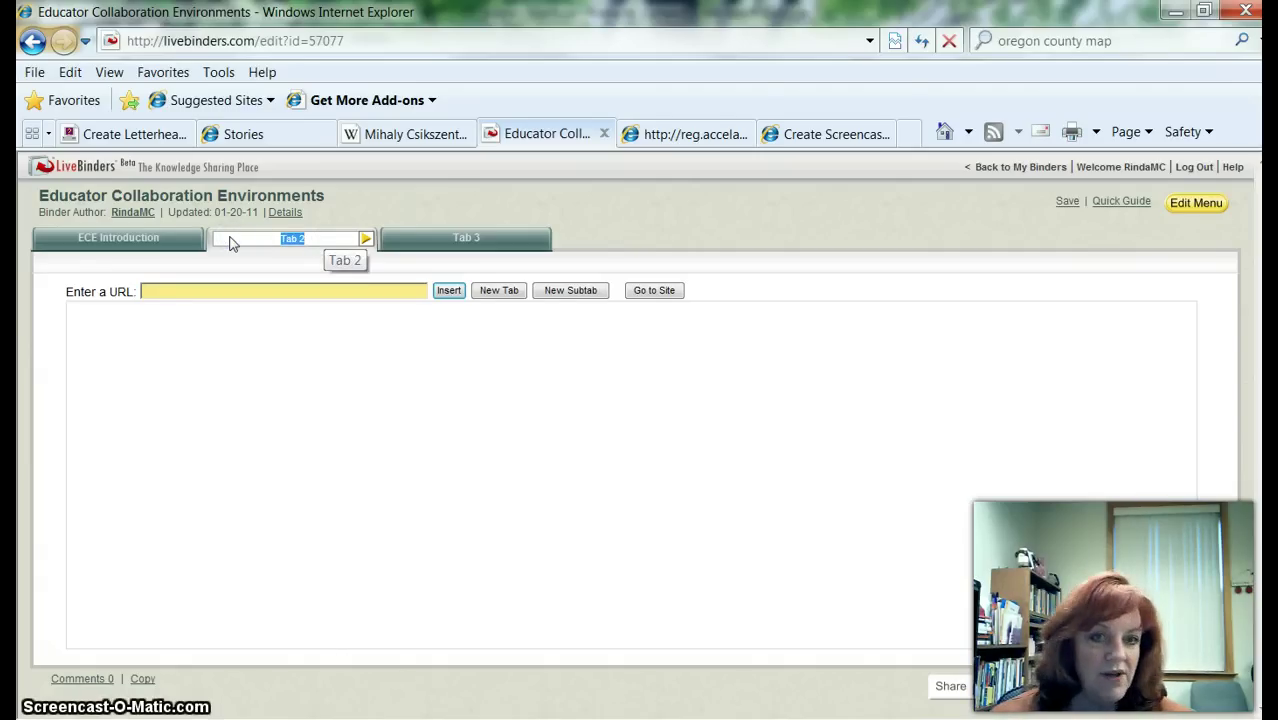
type("Screen Capture Tools")
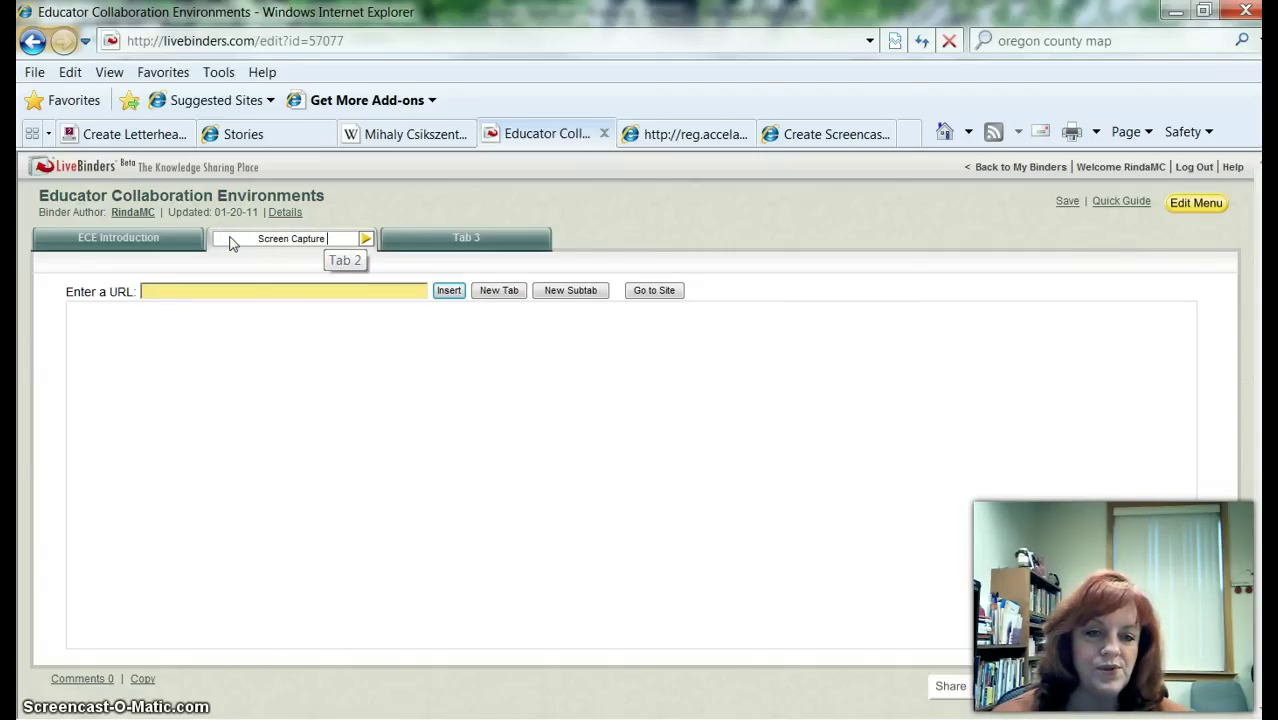
left_click(519, 290)
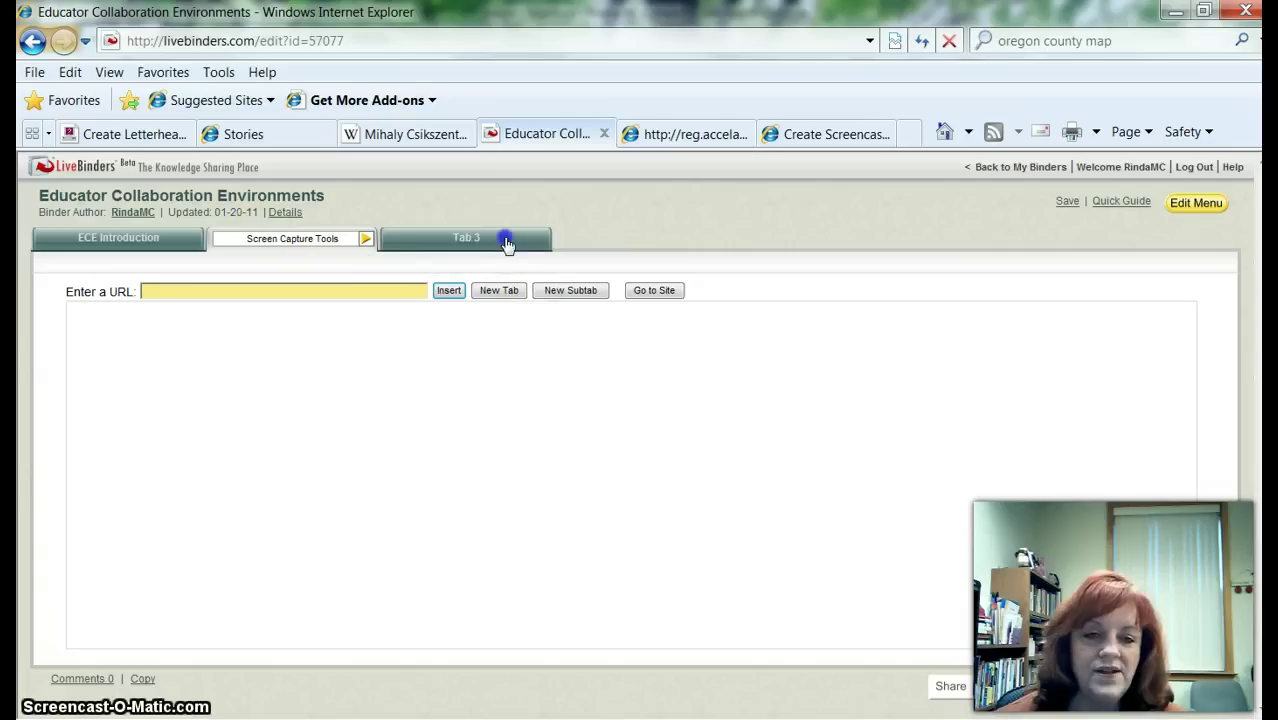
left_click(505, 240)
left_click_drag(508, 240, 456, 238)
left_click(776, 418)
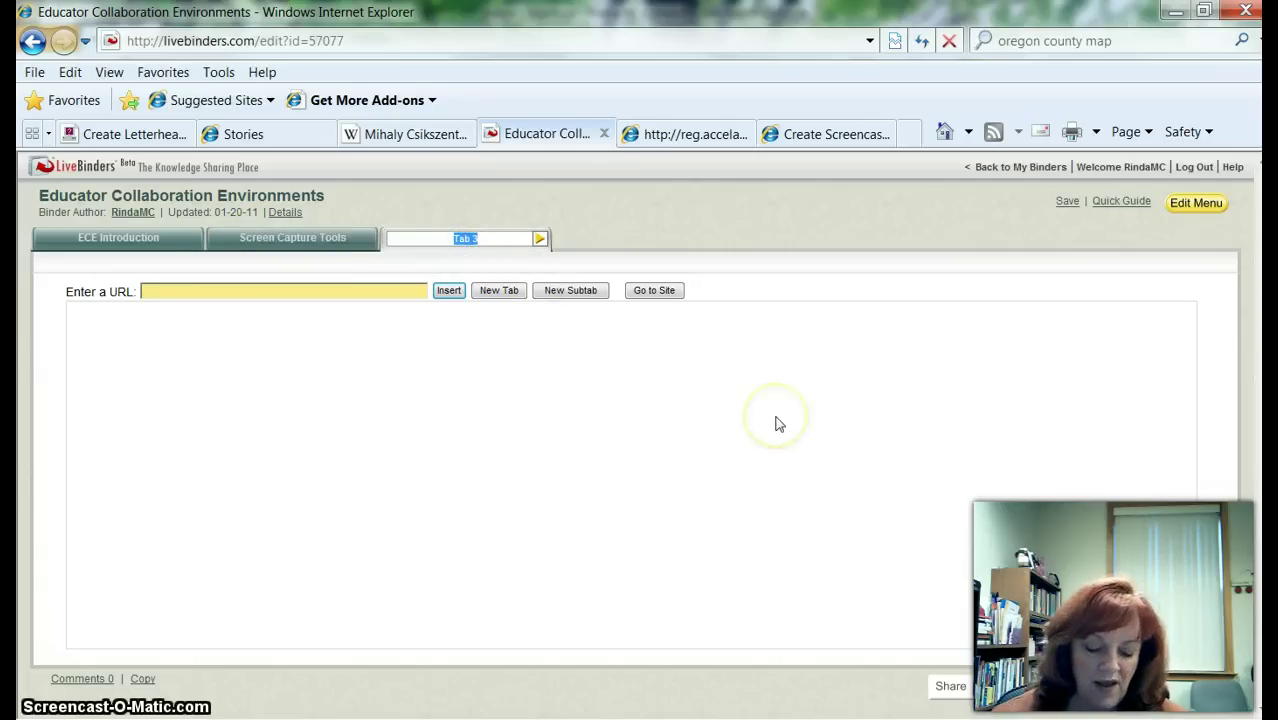
type("Asynchronous C")
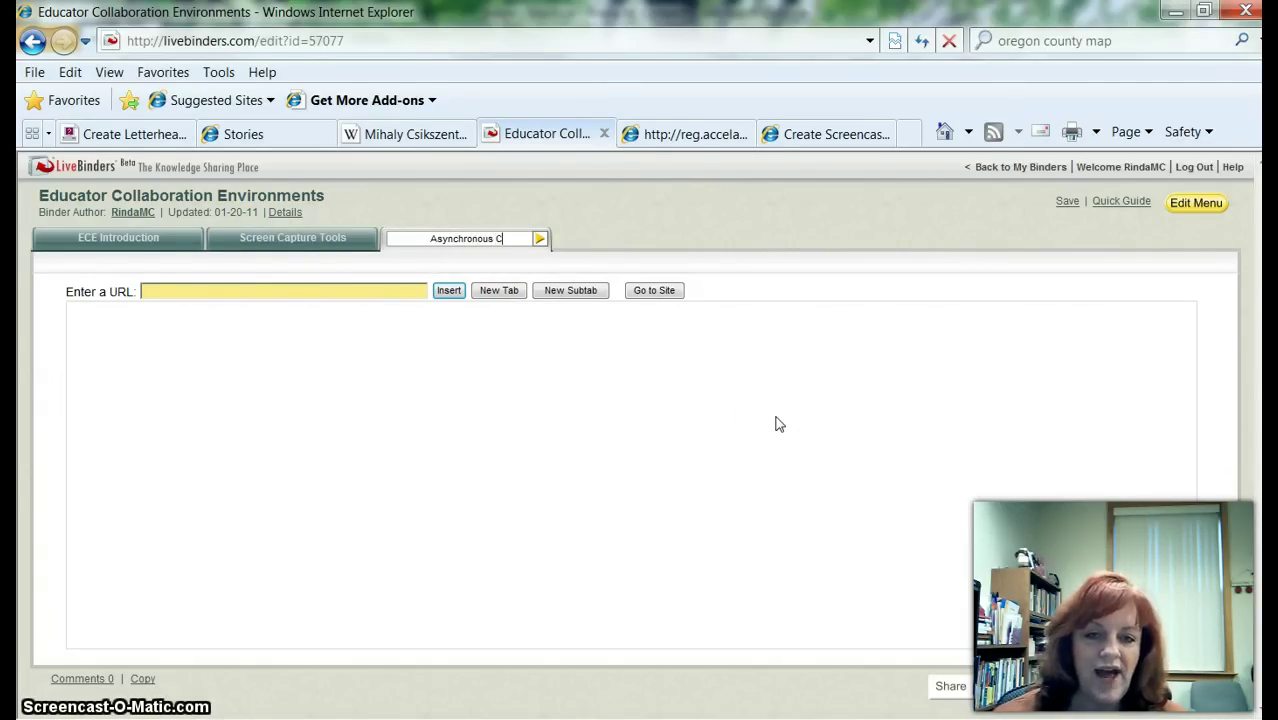
type("hat")
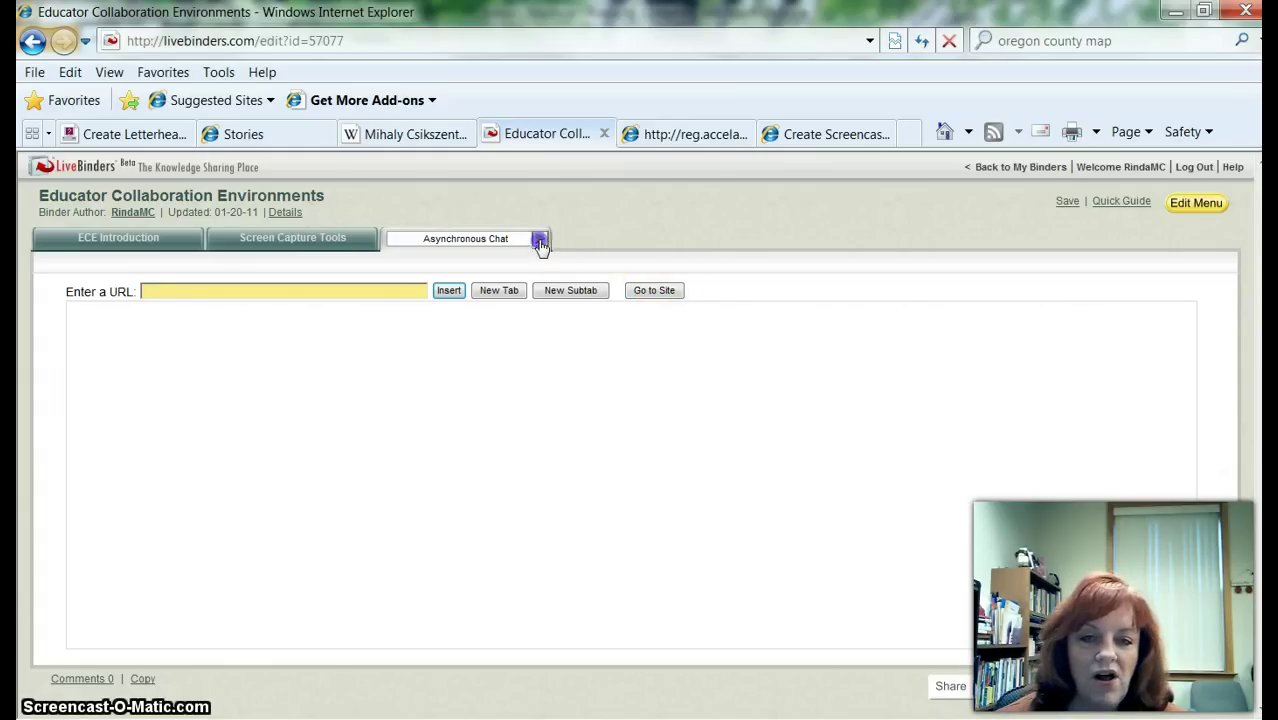
Add a new tab after Asynchronous Chat named Collaborative Writing.
left_click(539, 239)
left_click(593, 202)
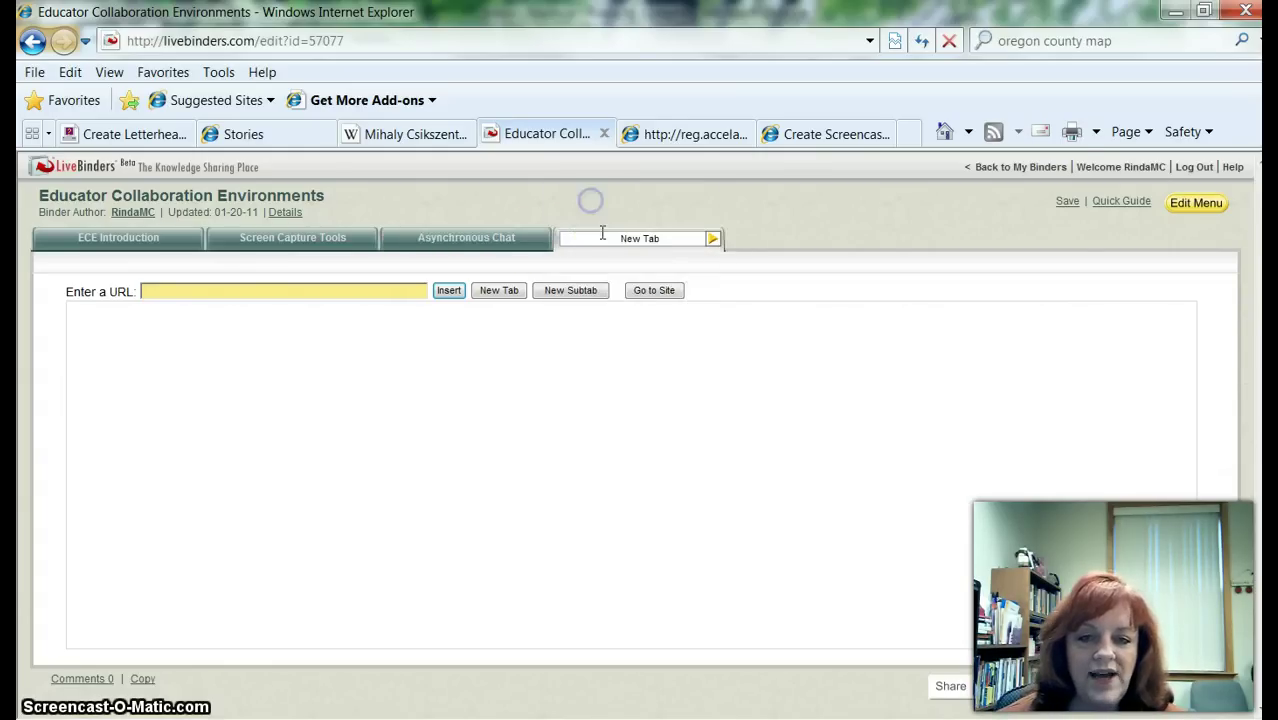
left_click(717, 363)
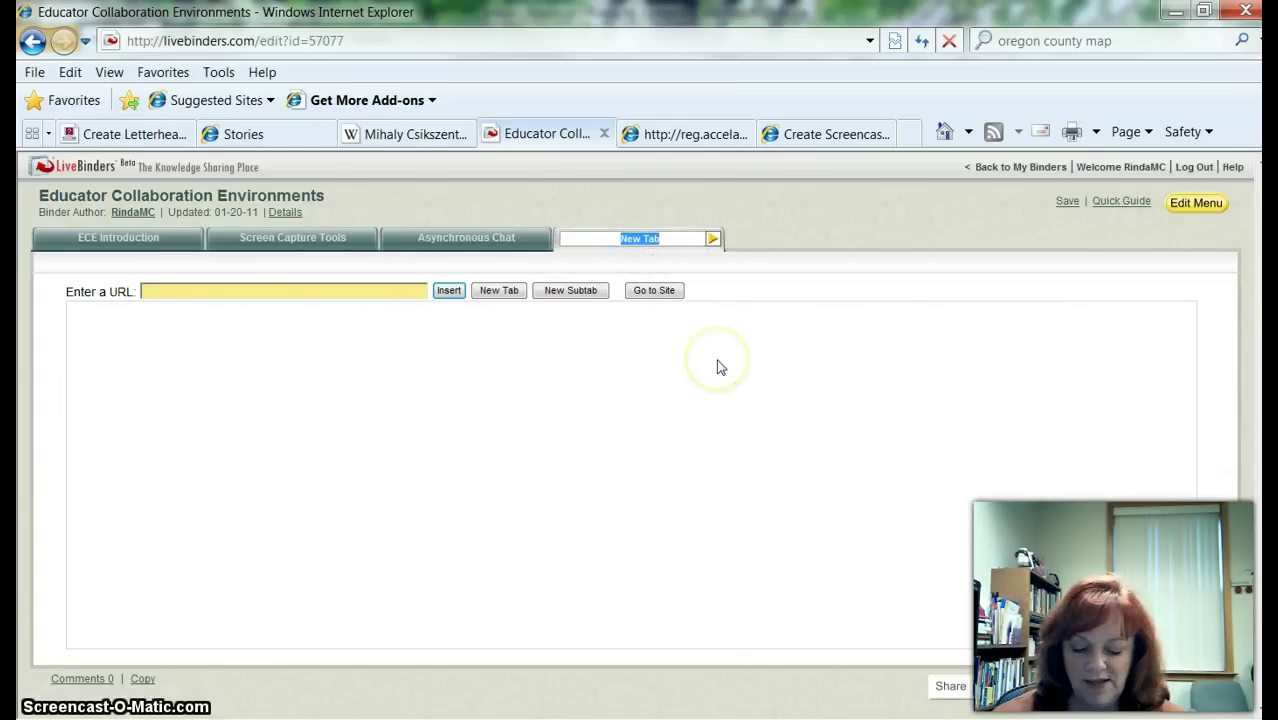
type("Collaborative Writing")
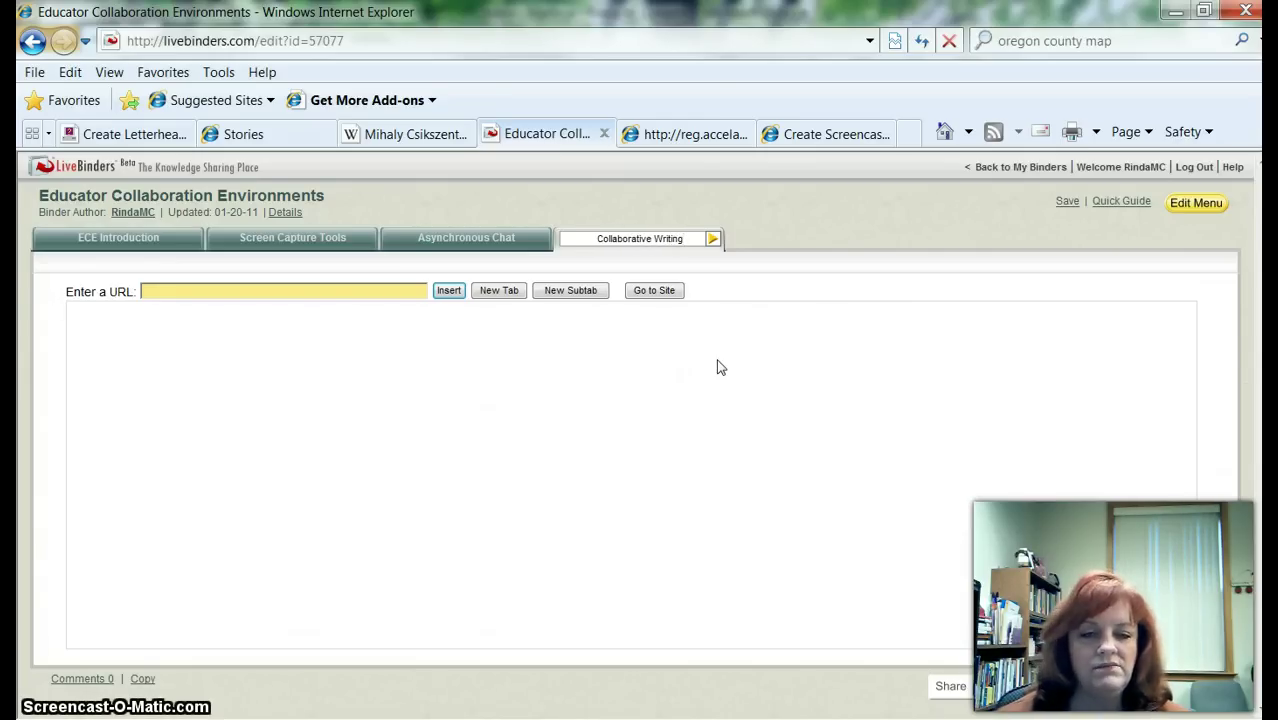
left_click(714, 369)
left_click(269, 288)
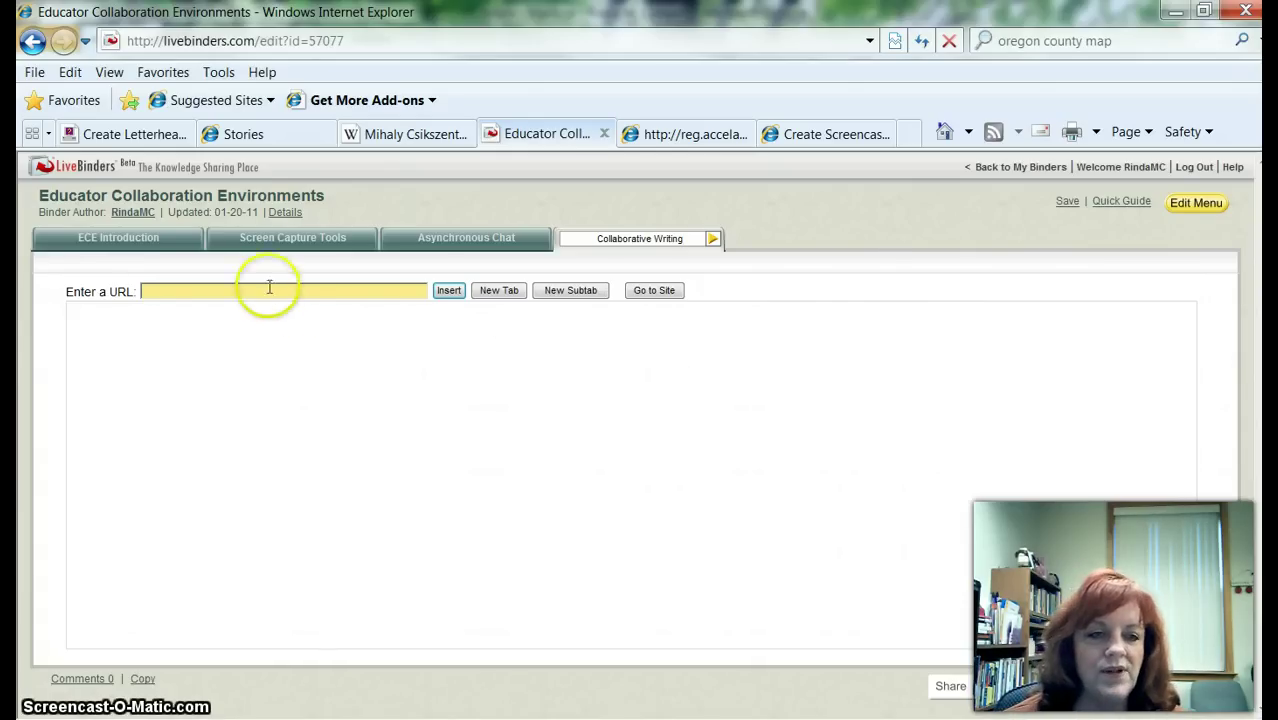
left_click(121, 238)
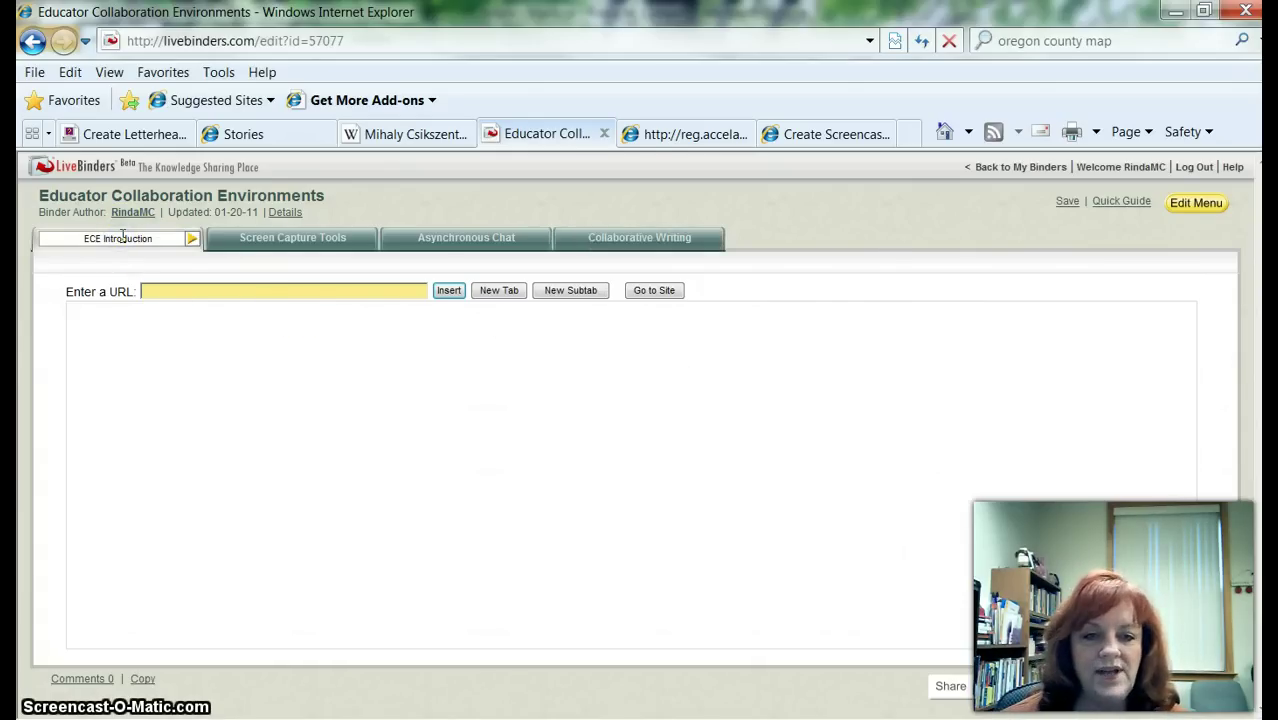
Name the first ECE Introduction subtab 'Why?'.
left_click(567, 294)
left_click_drag(652, 267, 607, 268)
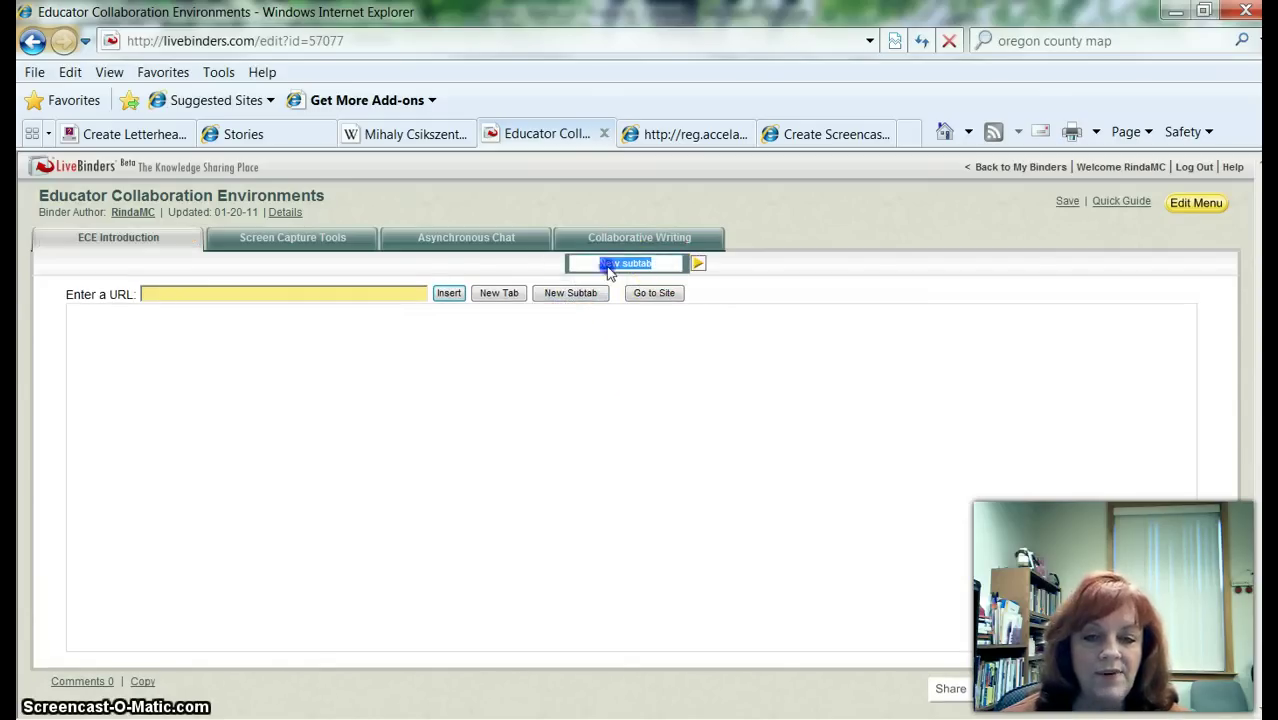
type("Wh")
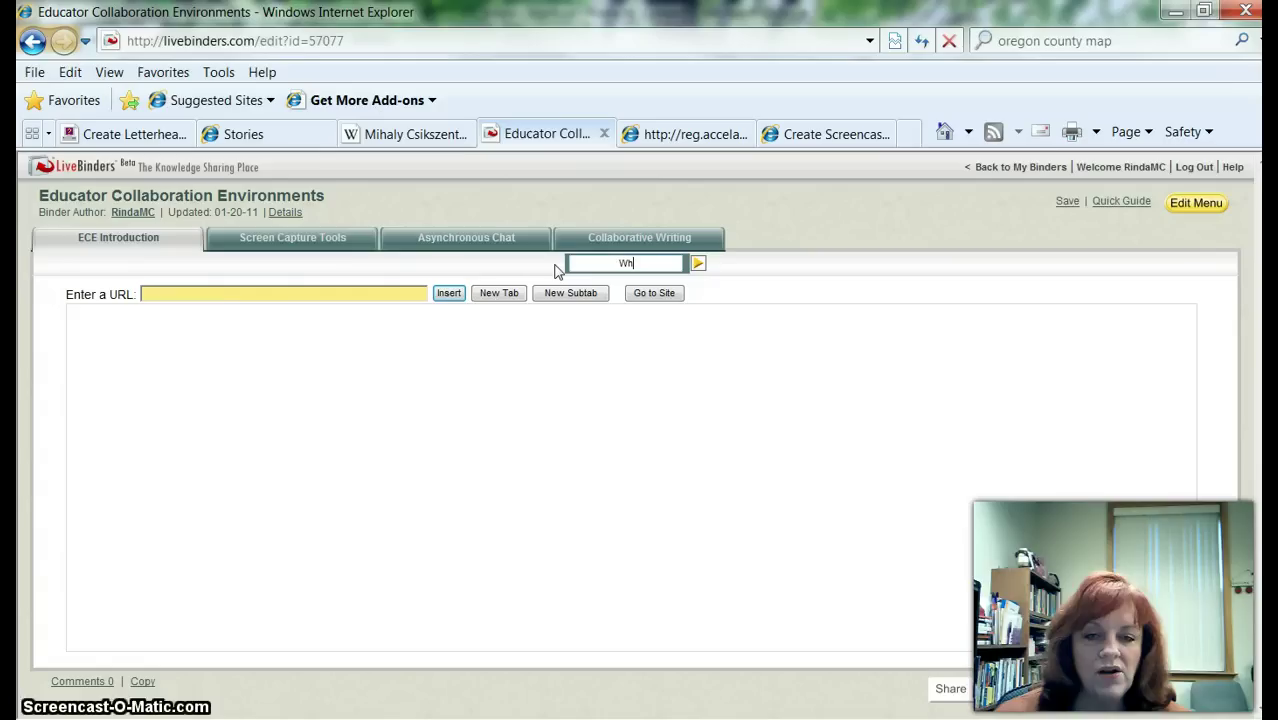
type("y")
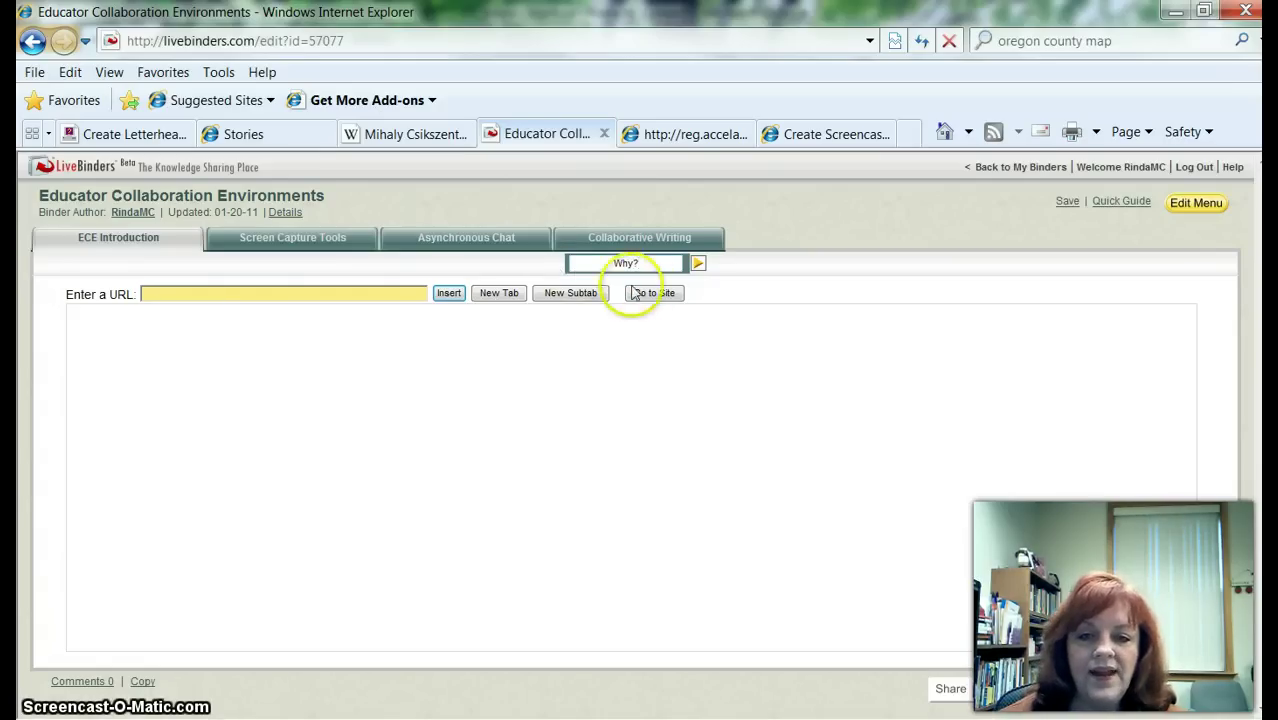
Add a second ECE Introduction subtab named 'How to use this binder.'.
left_click(698, 265)
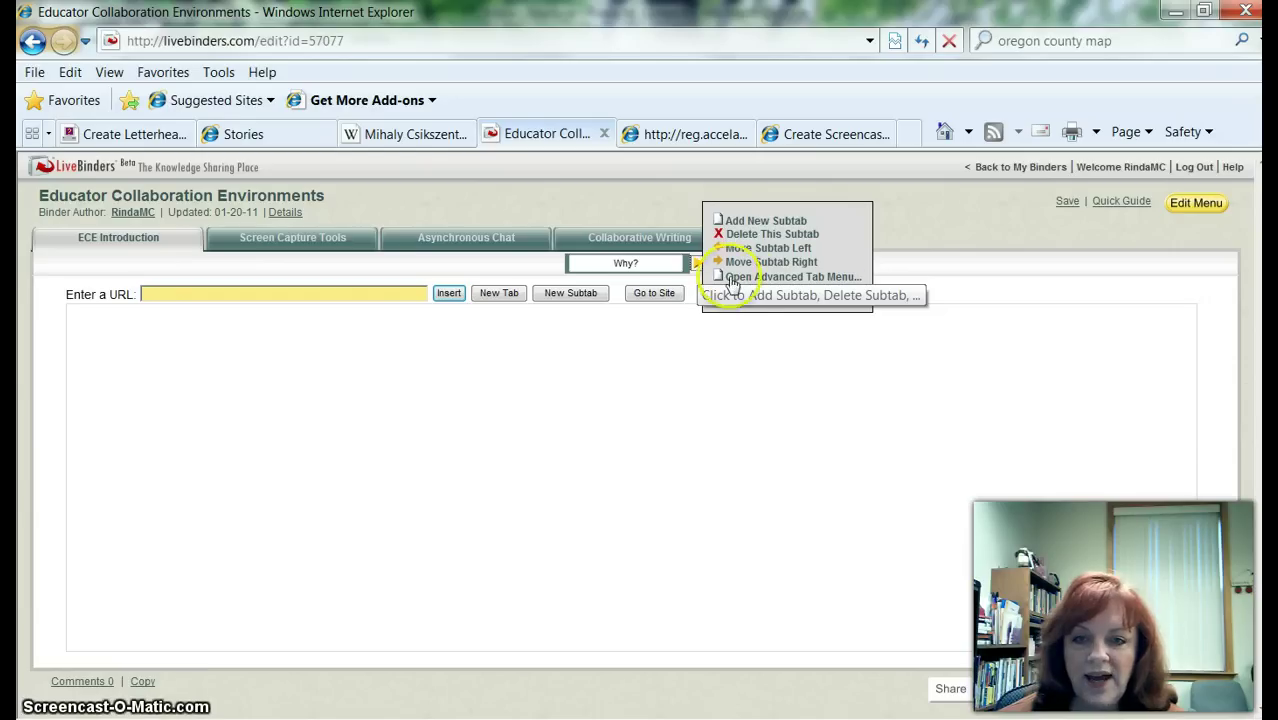
left_click(765, 295)
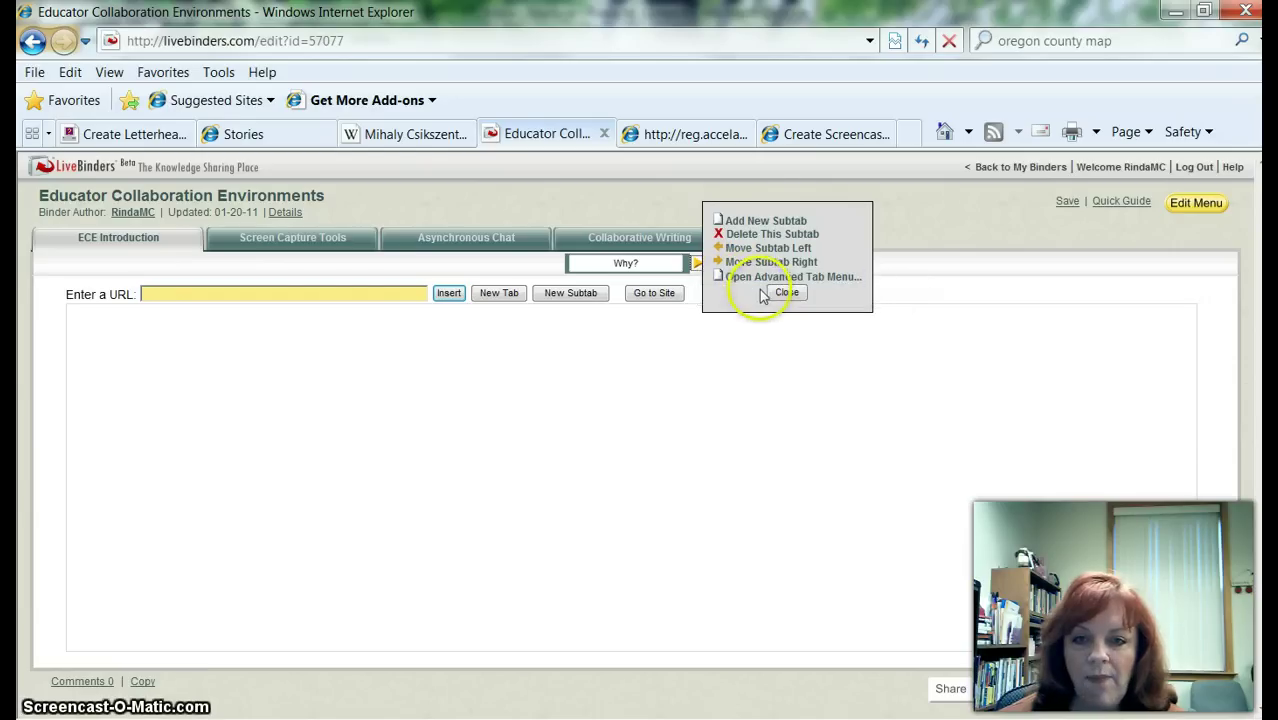
left_click(768, 221)
left_click(677, 262)
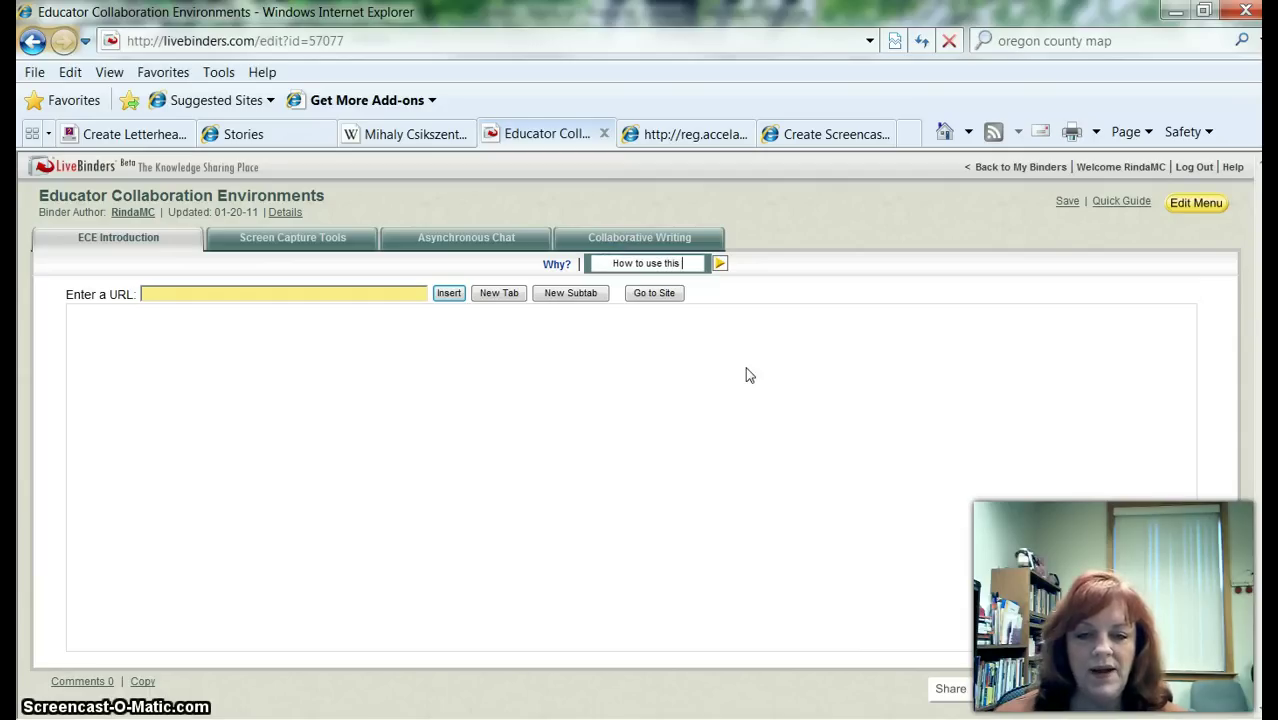
type(".")
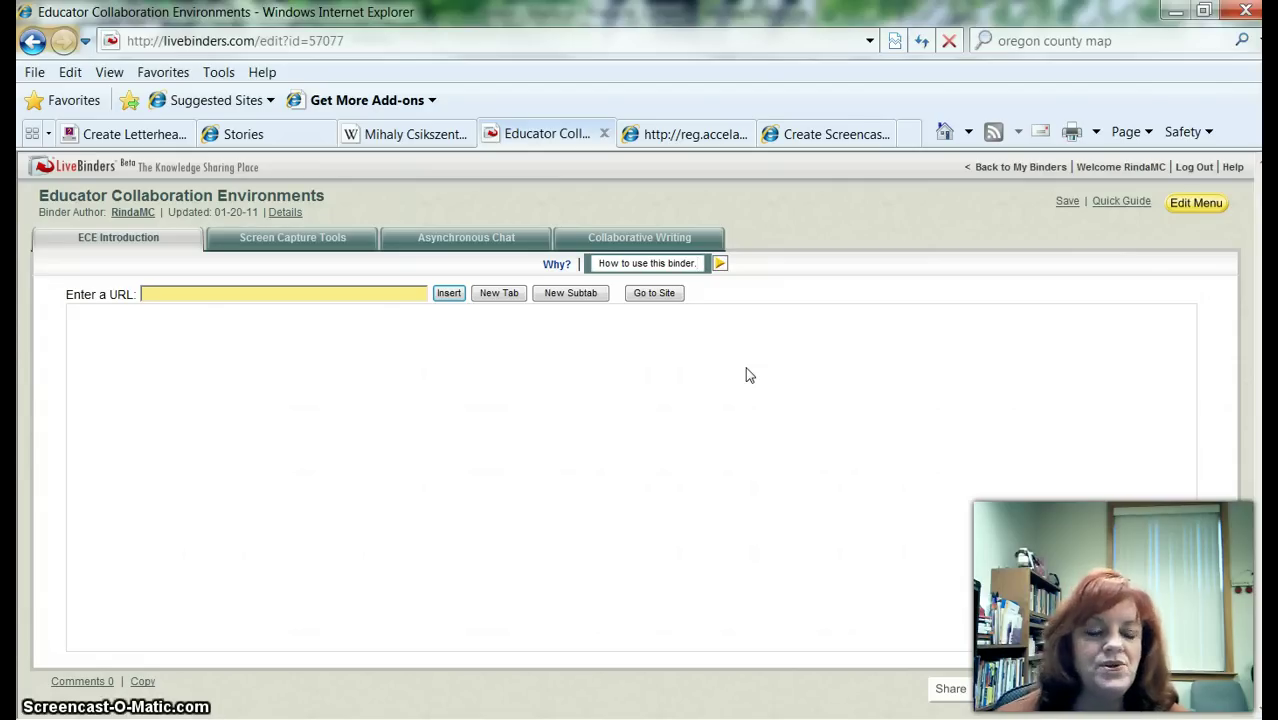
Apply the Title text layout to the ECE Introduction page via Edit Menu.
left_click(261, 245)
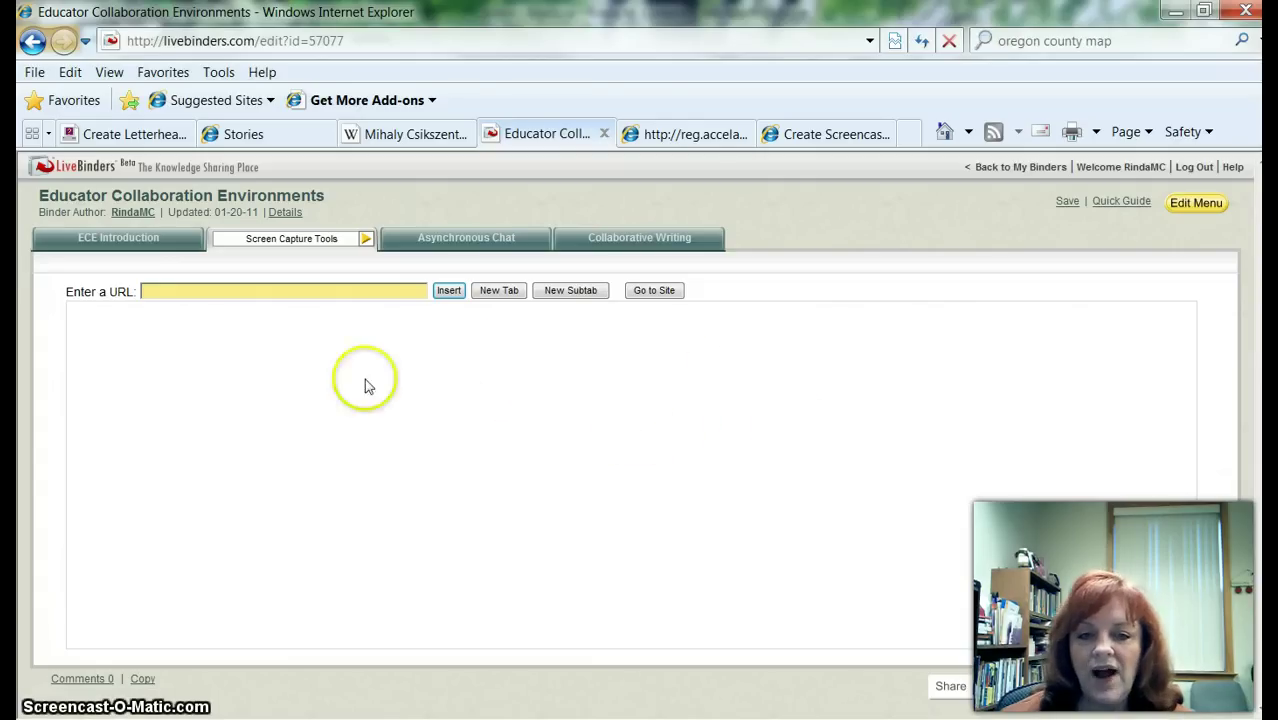
left_click(131, 246)
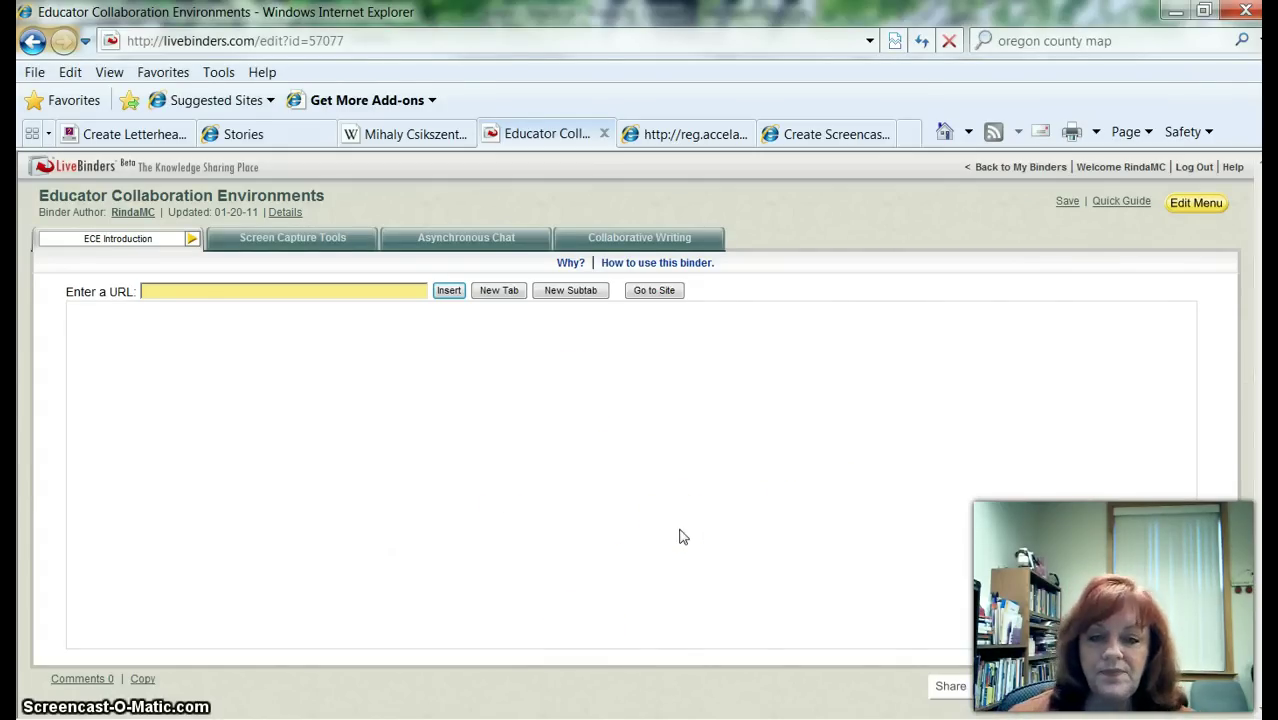
left_click(1192, 207)
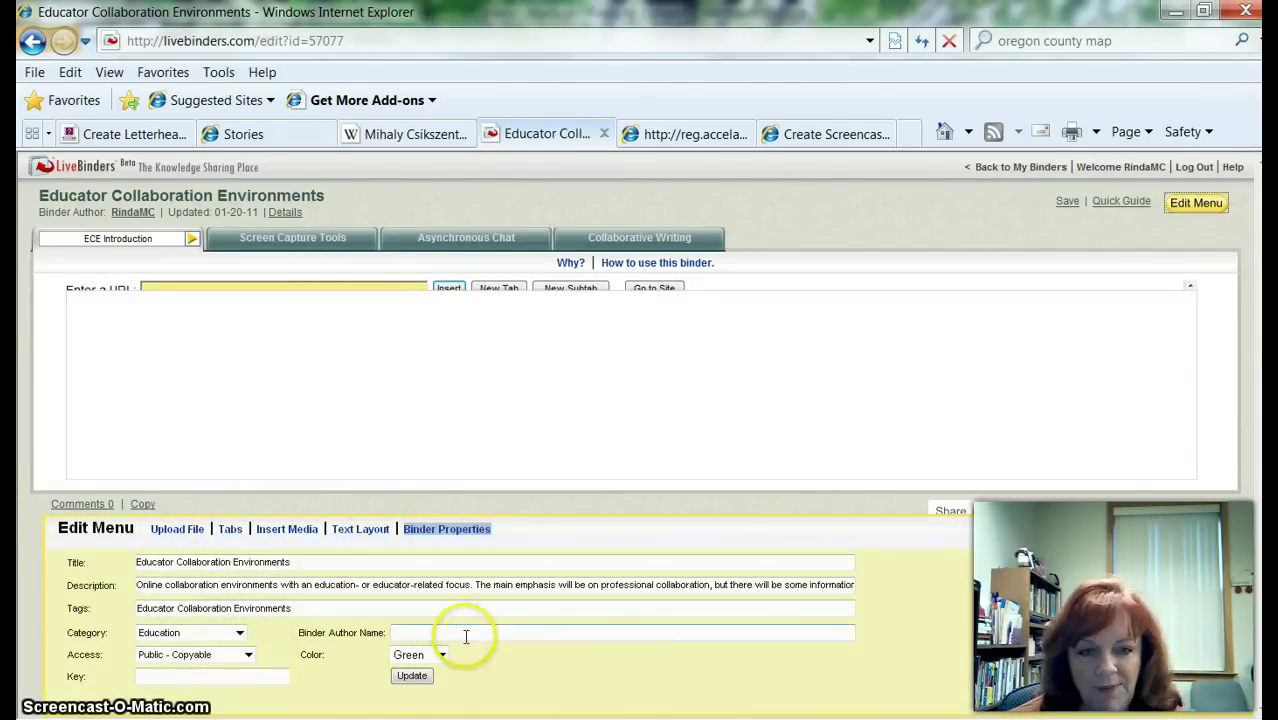
left_click(358, 529)
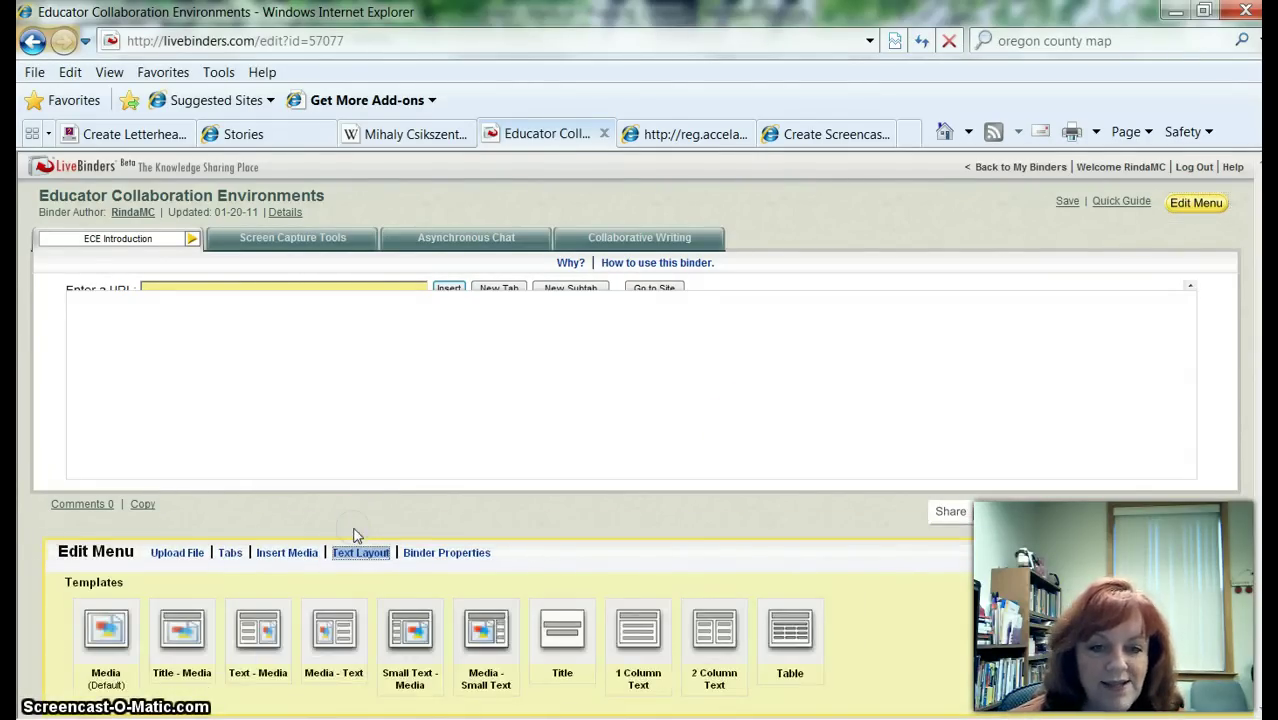
left_click(562, 630)
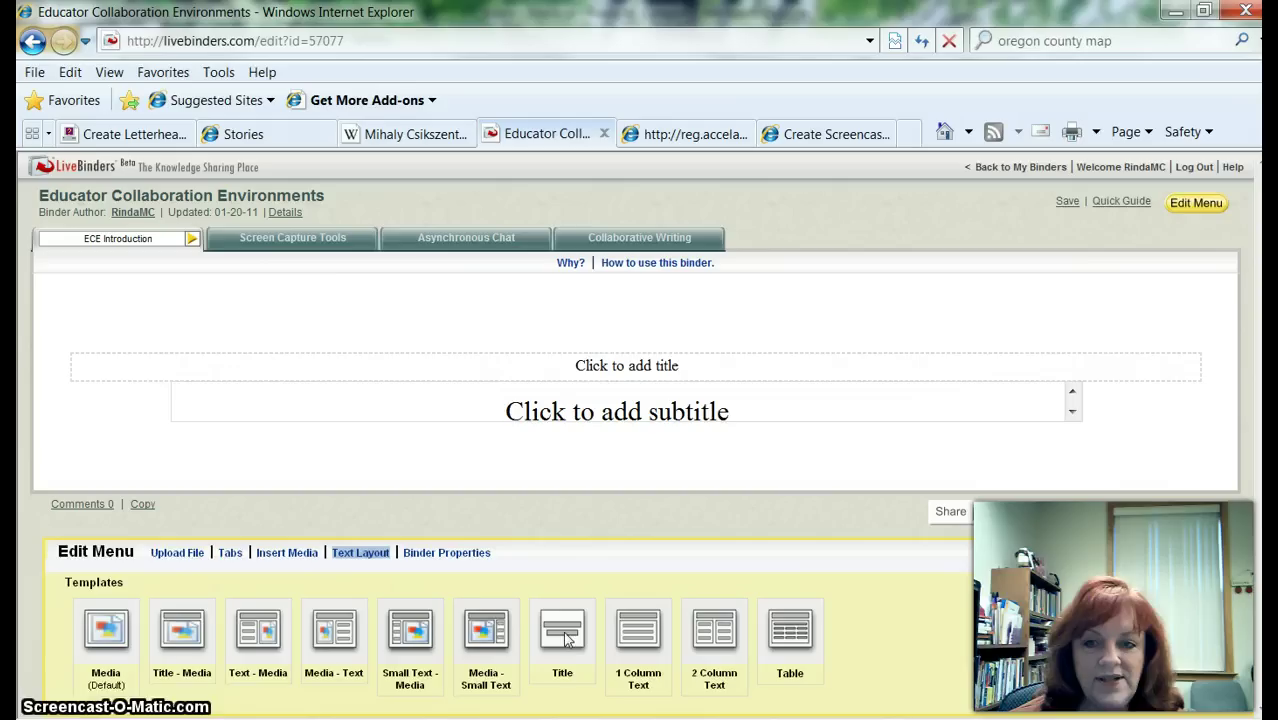
left_click(1196, 206)
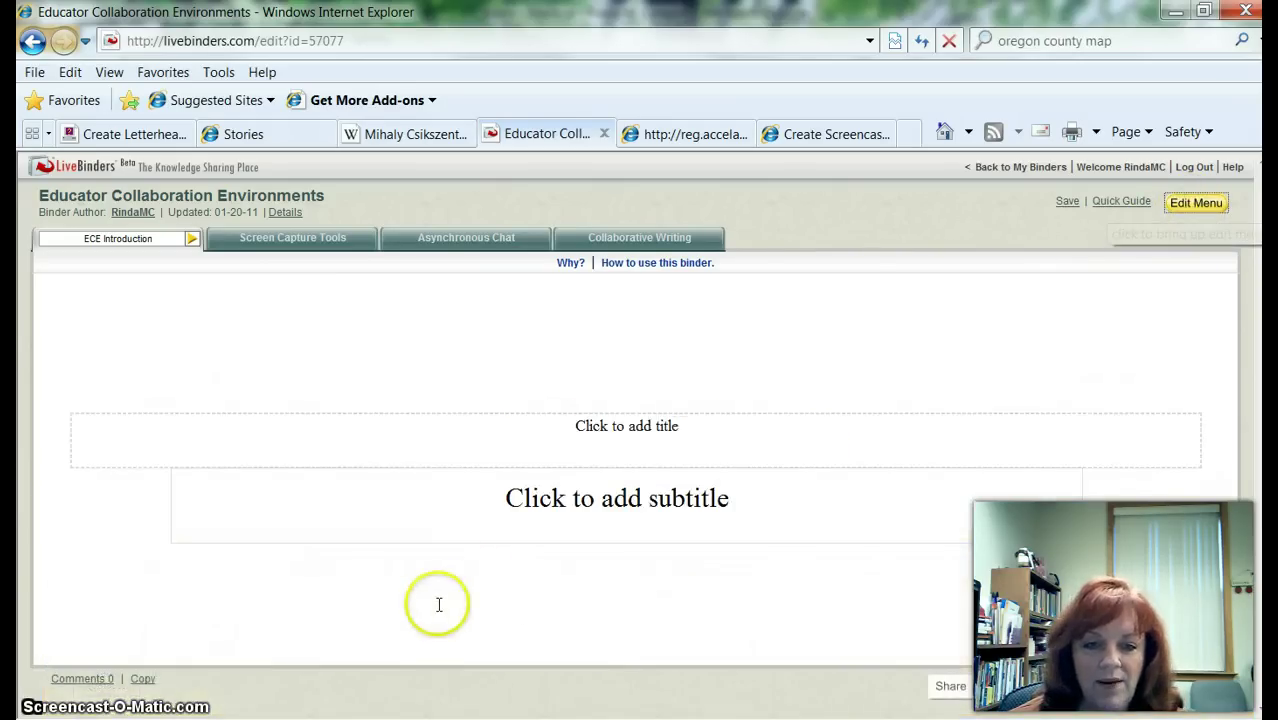
Enter title 'Educator Collaboration Environements' and subtitle 'How and Where to Collaborate Online', then select the title.
left_click(620, 430)
left_click_drag(684, 428, 528, 421)
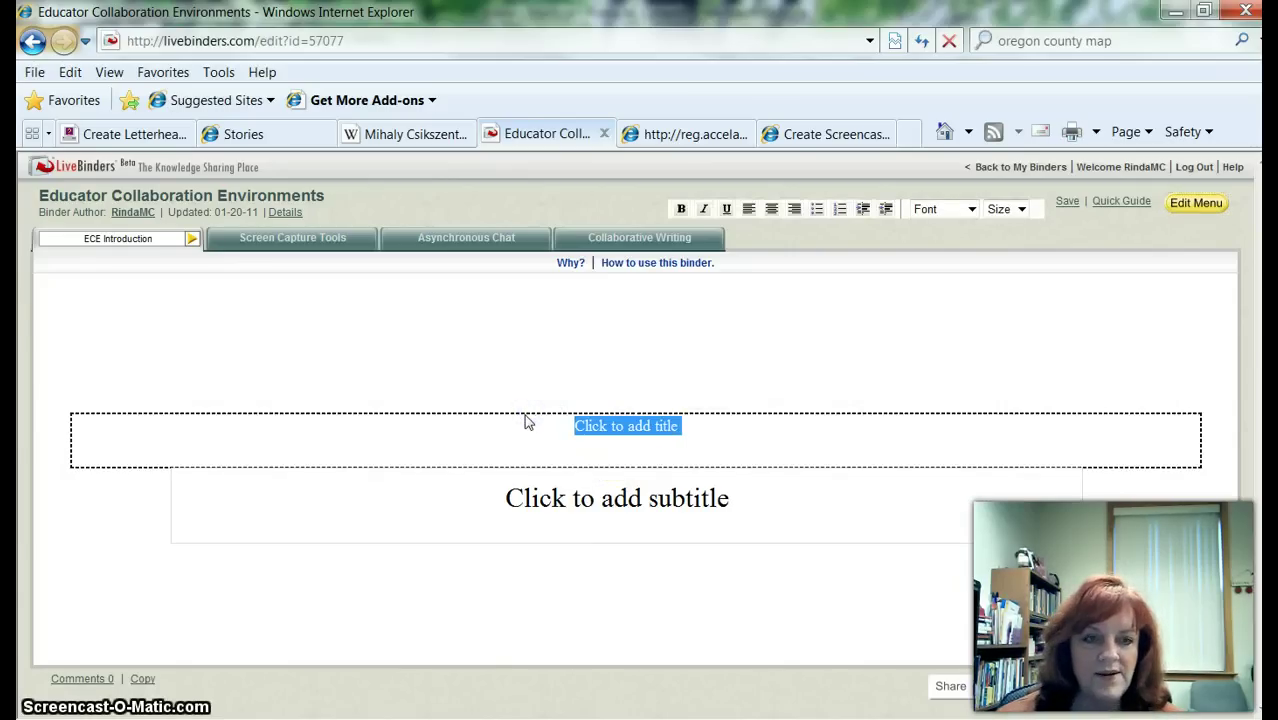
type("Educator ")
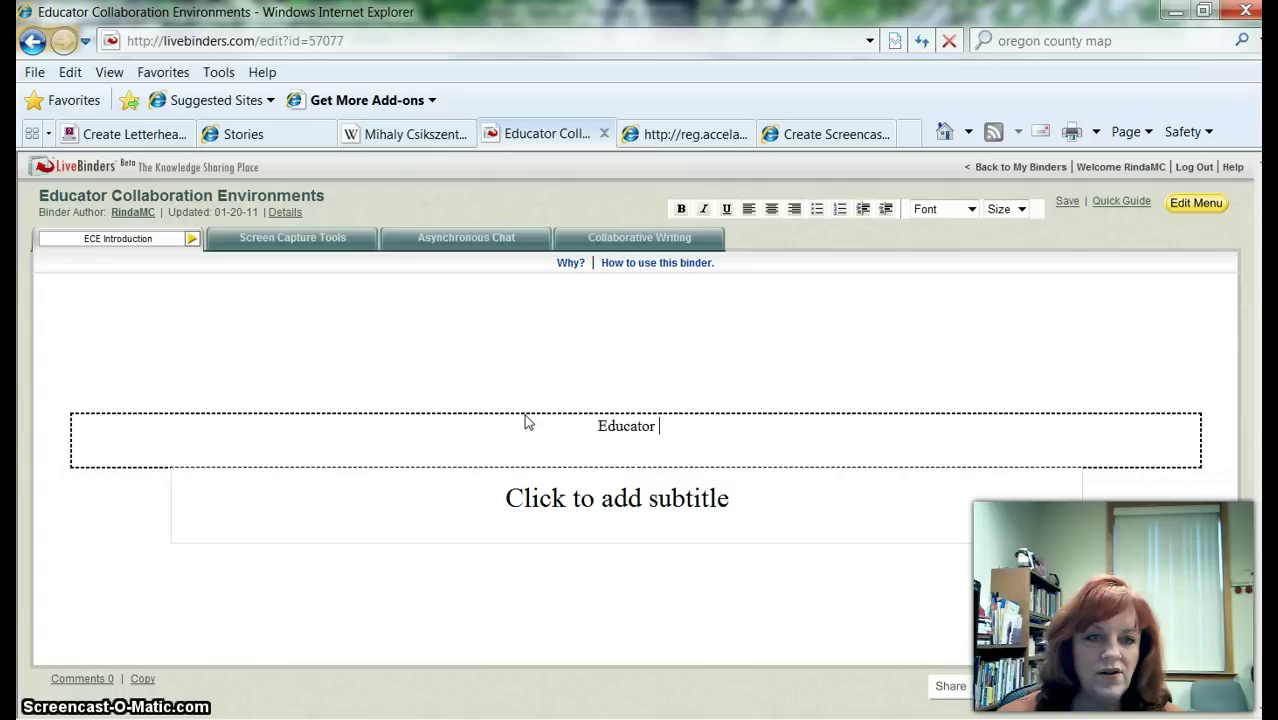
type("Collaba")
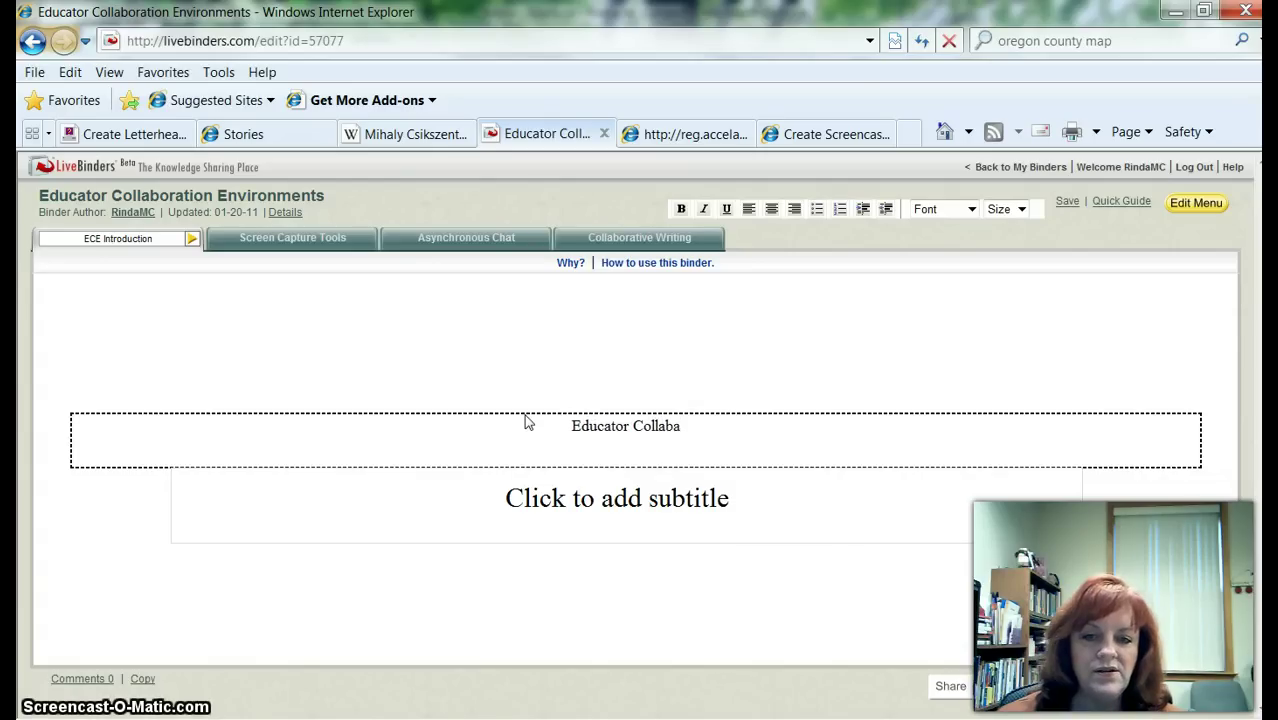
key("BackSpace")
type("oration Envir")
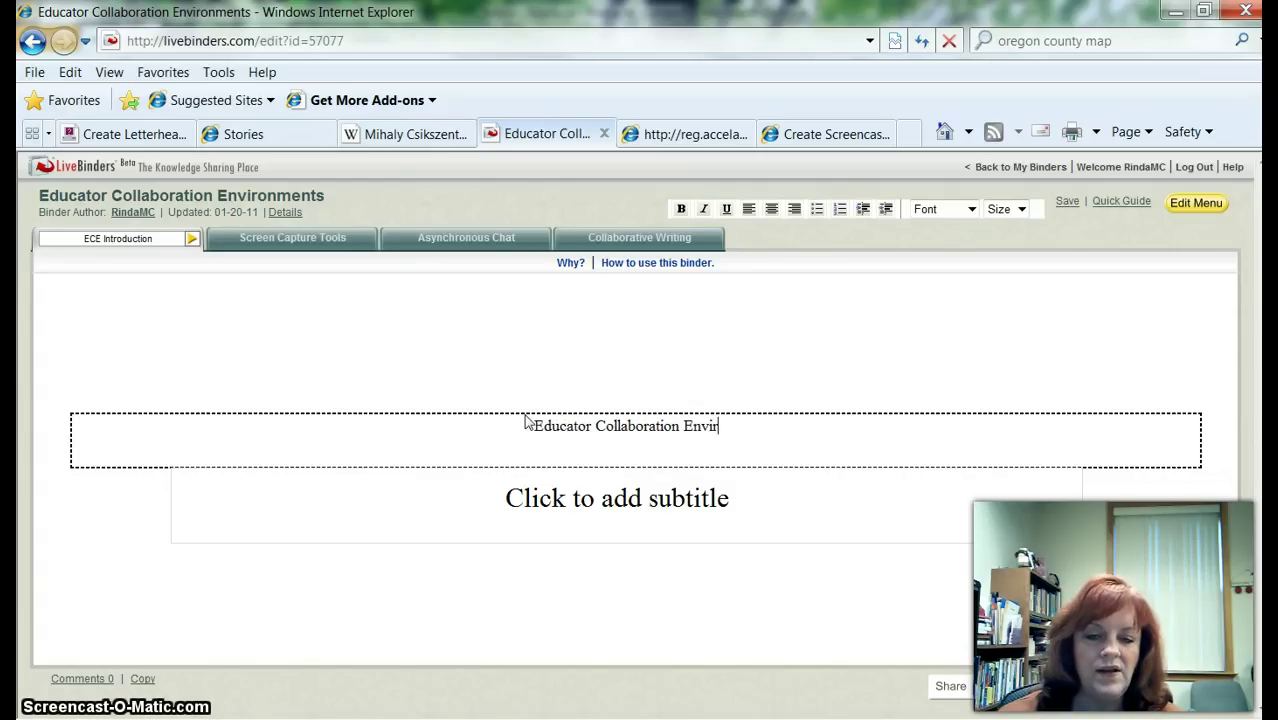
type("onements")
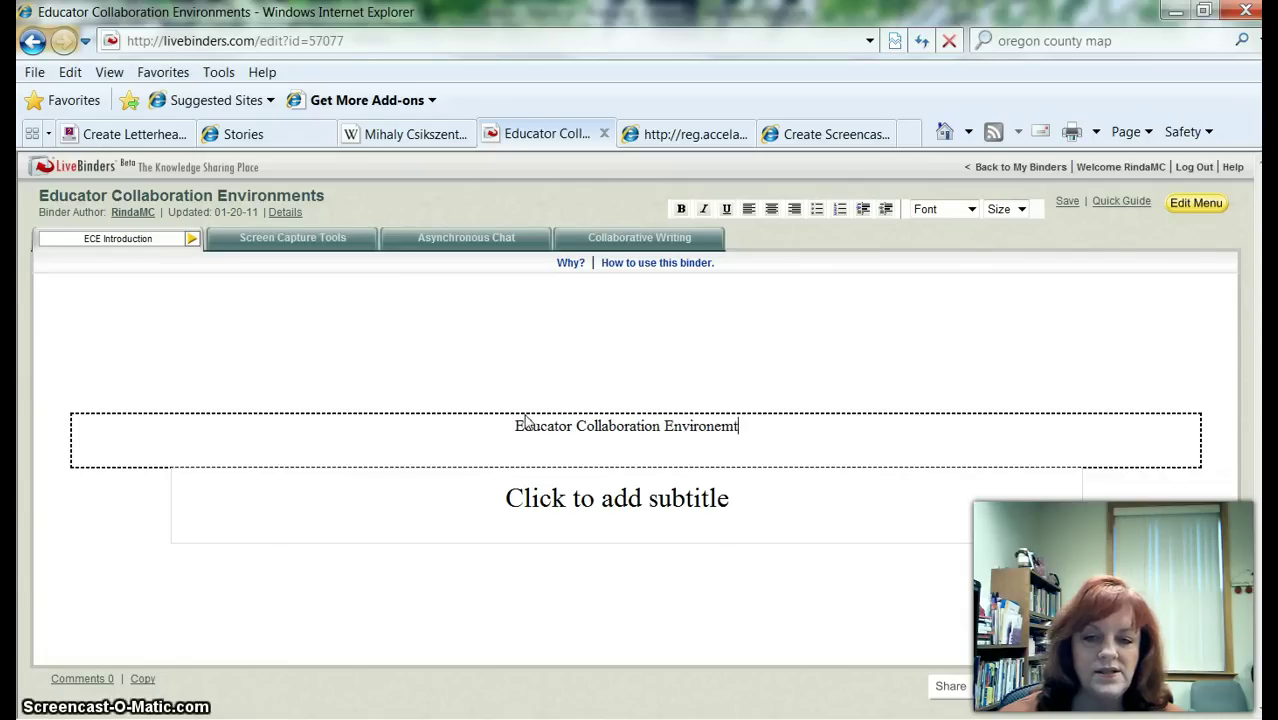
left_click(571, 479)
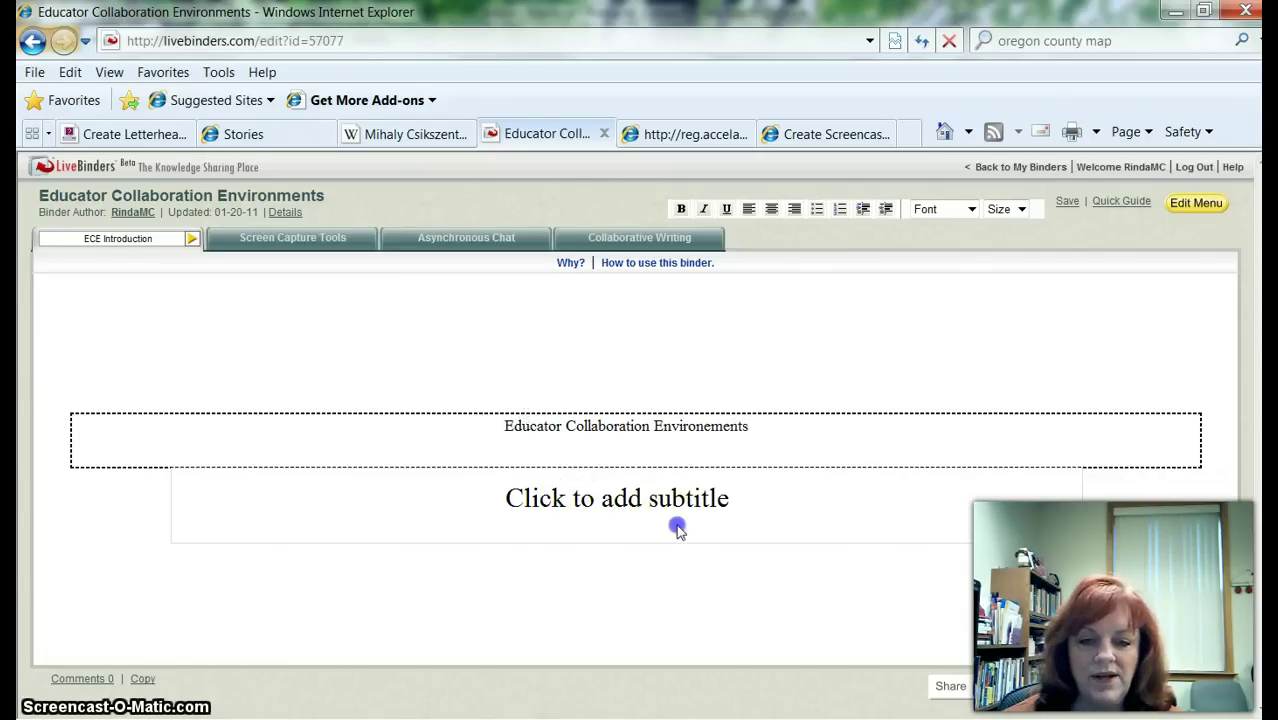
left_click_drag(736, 499, 502, 510)
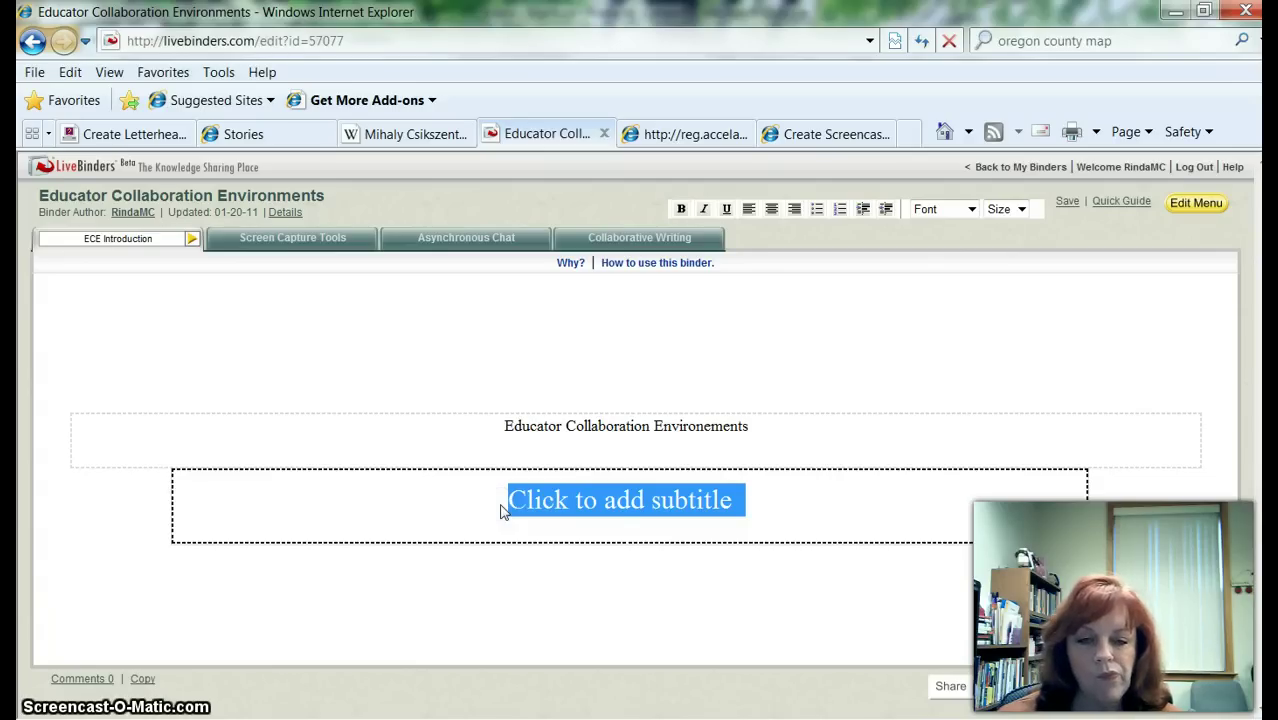
type("How and Where to ")
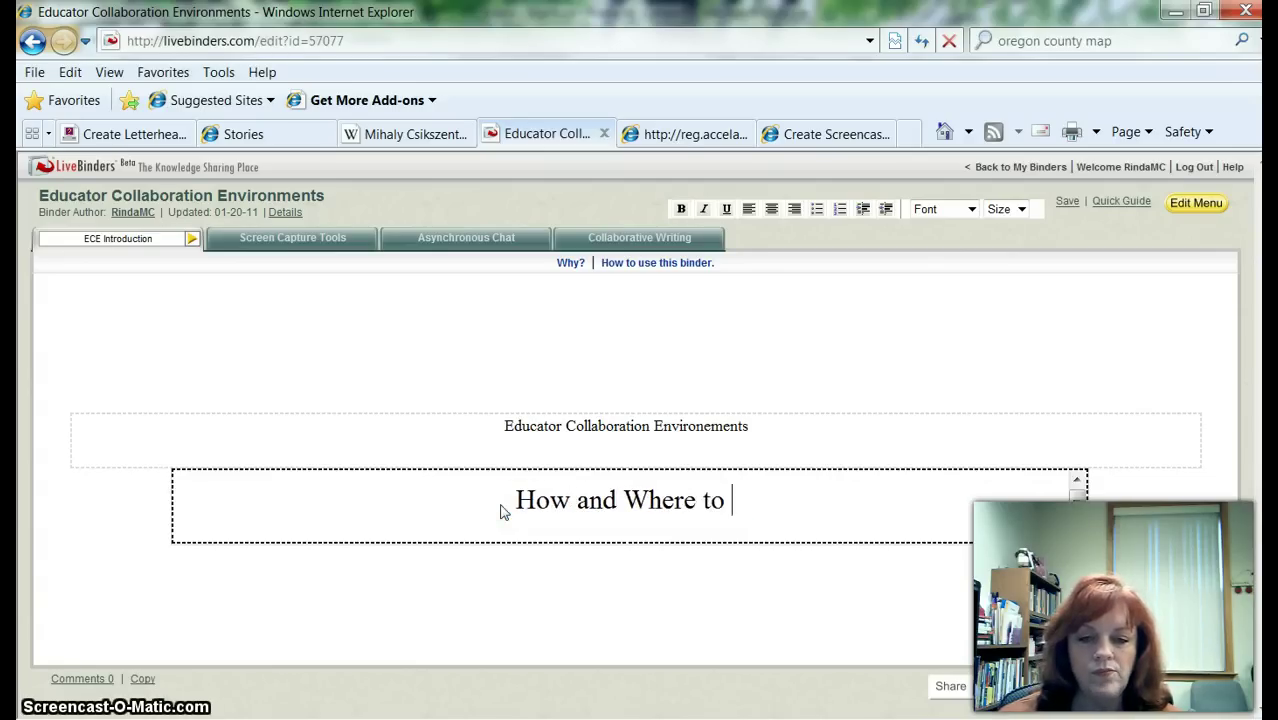
type("Collaborate")
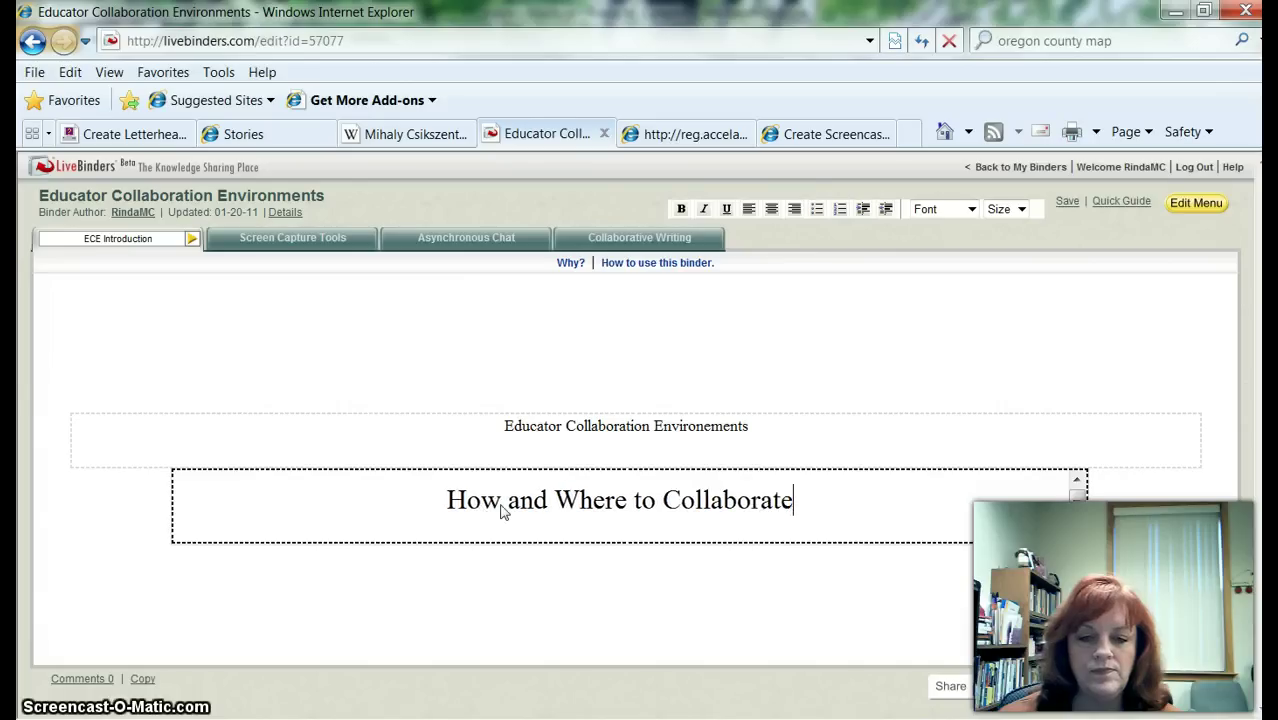
type(" Online")
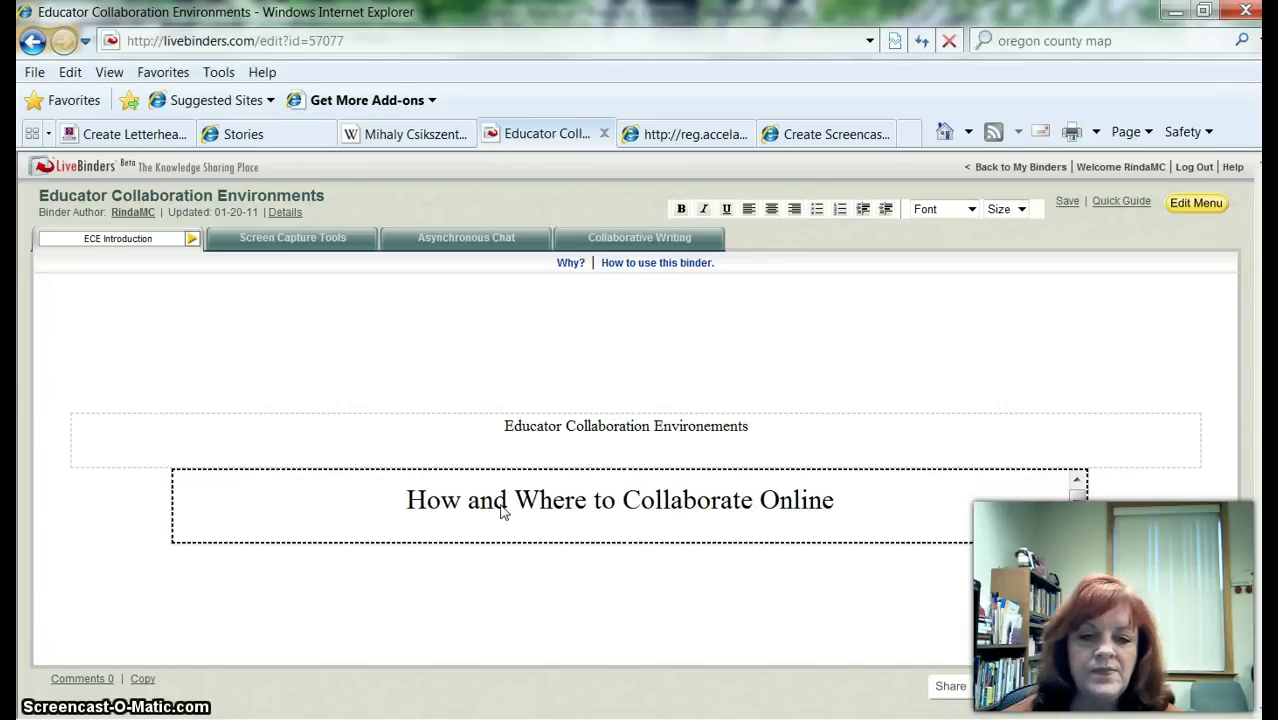
left_click(574, 444)
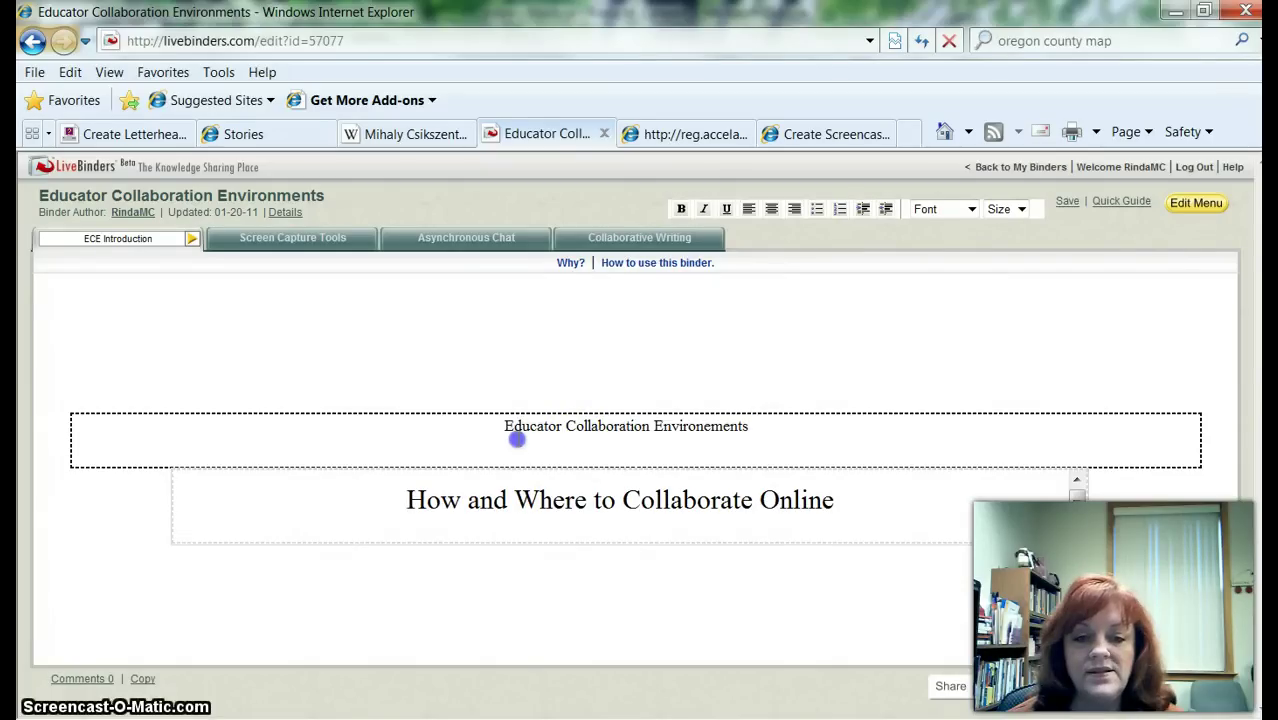
left_click_drag(517, 438, 762, 436)
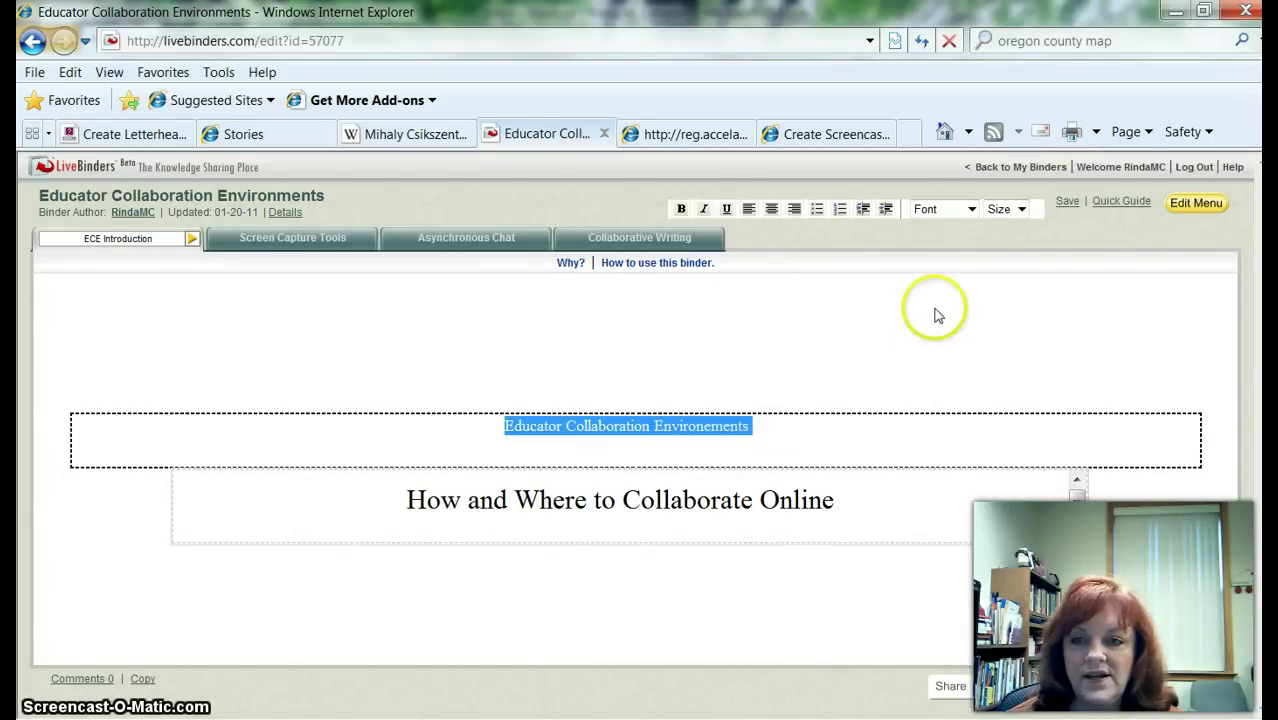
Set the selected page title to Arial font at size 7.
left_click(970, 210)
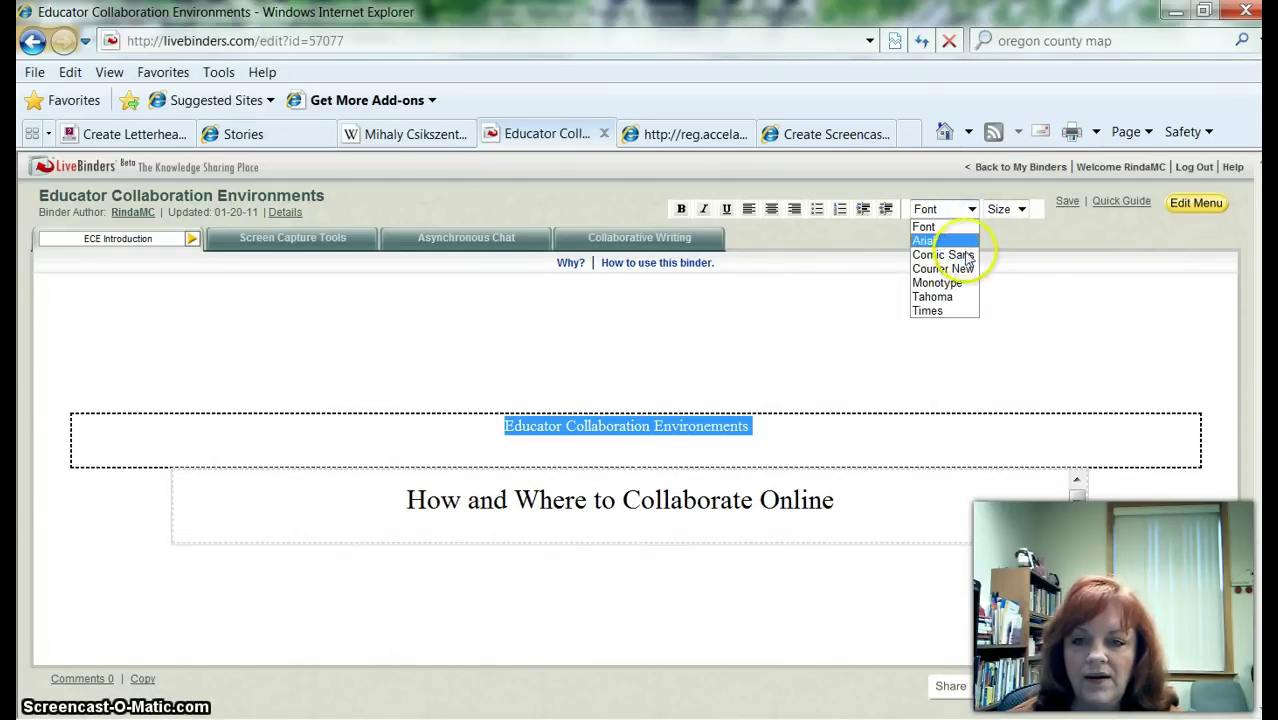
left_click(947, 241)
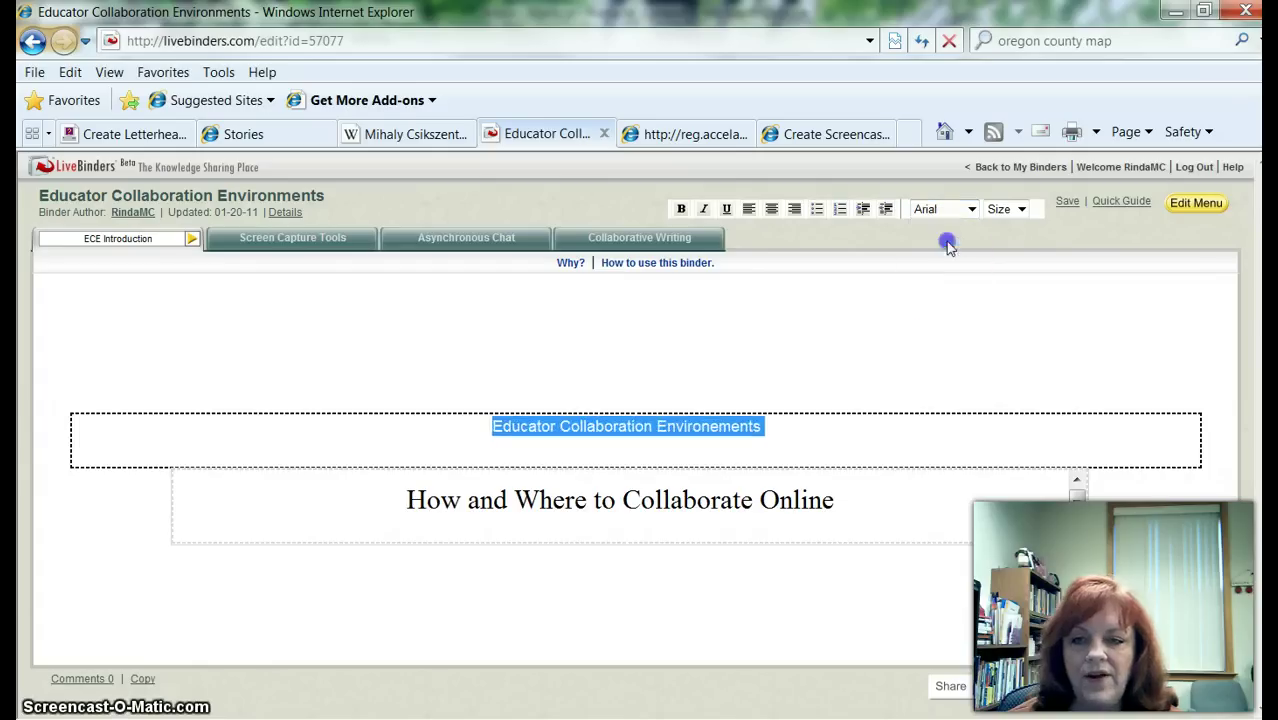
left_click(1022, 209)
left_click(996, 268)
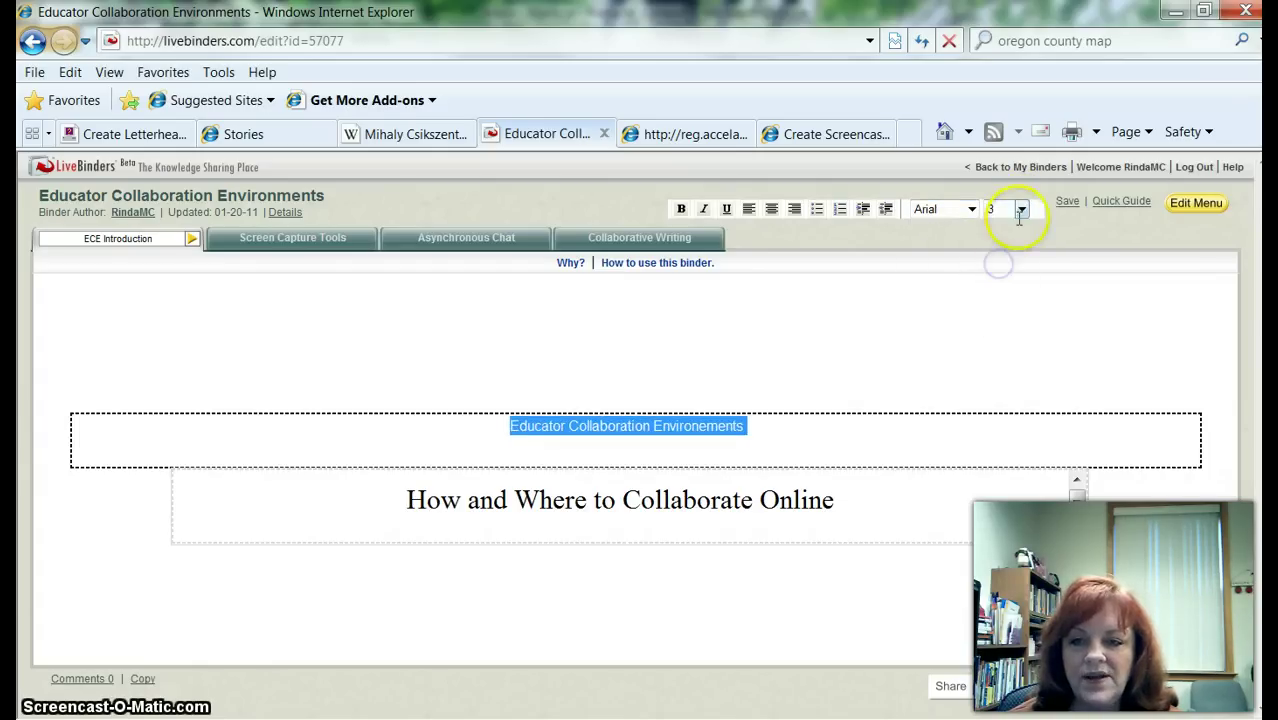
left_click(1021, 209)
left_click(1012, 325)
left_click(1012, 334)
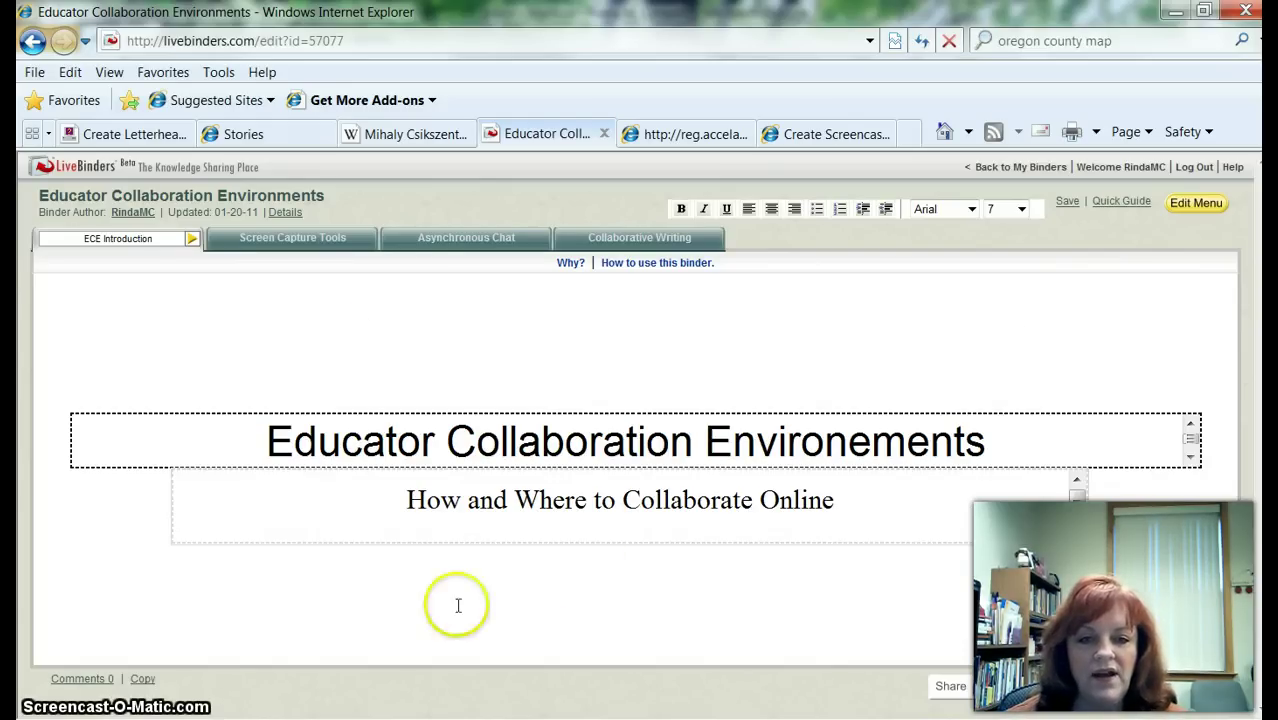
Apply the Title text layout to the Screen Capture Tools page.
left_click(289, 241)
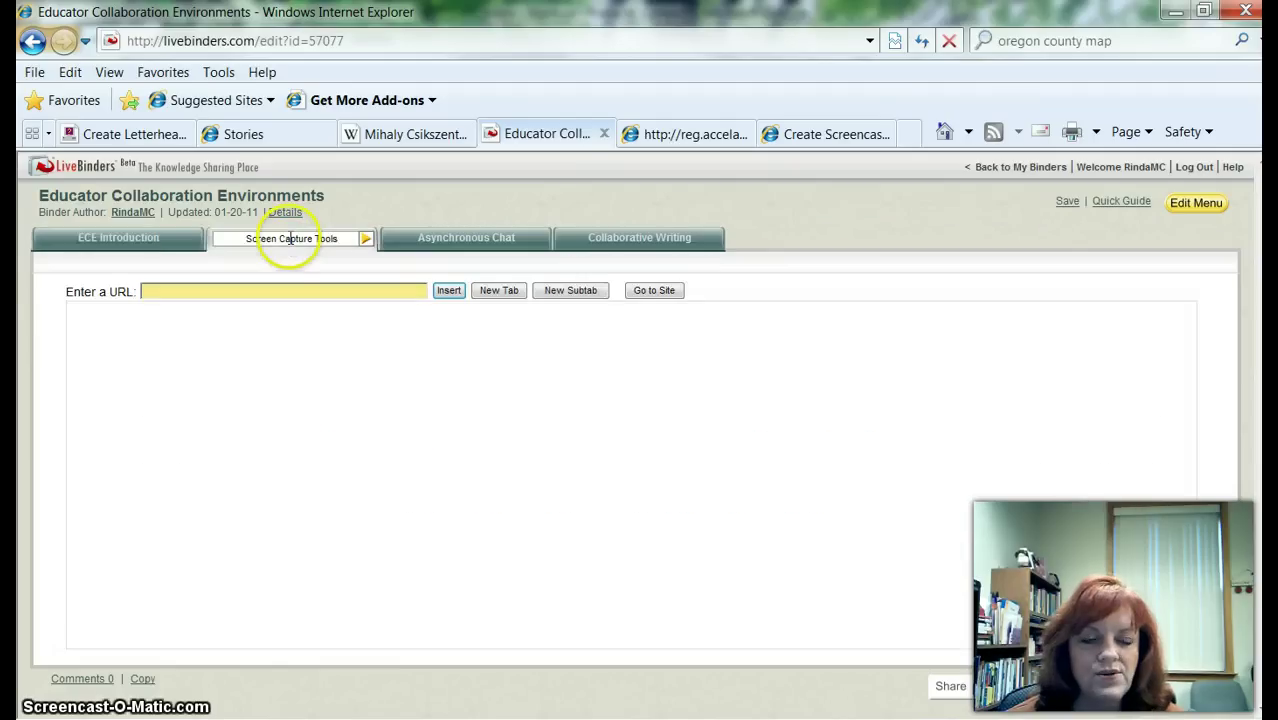
left_click(1205, 210)
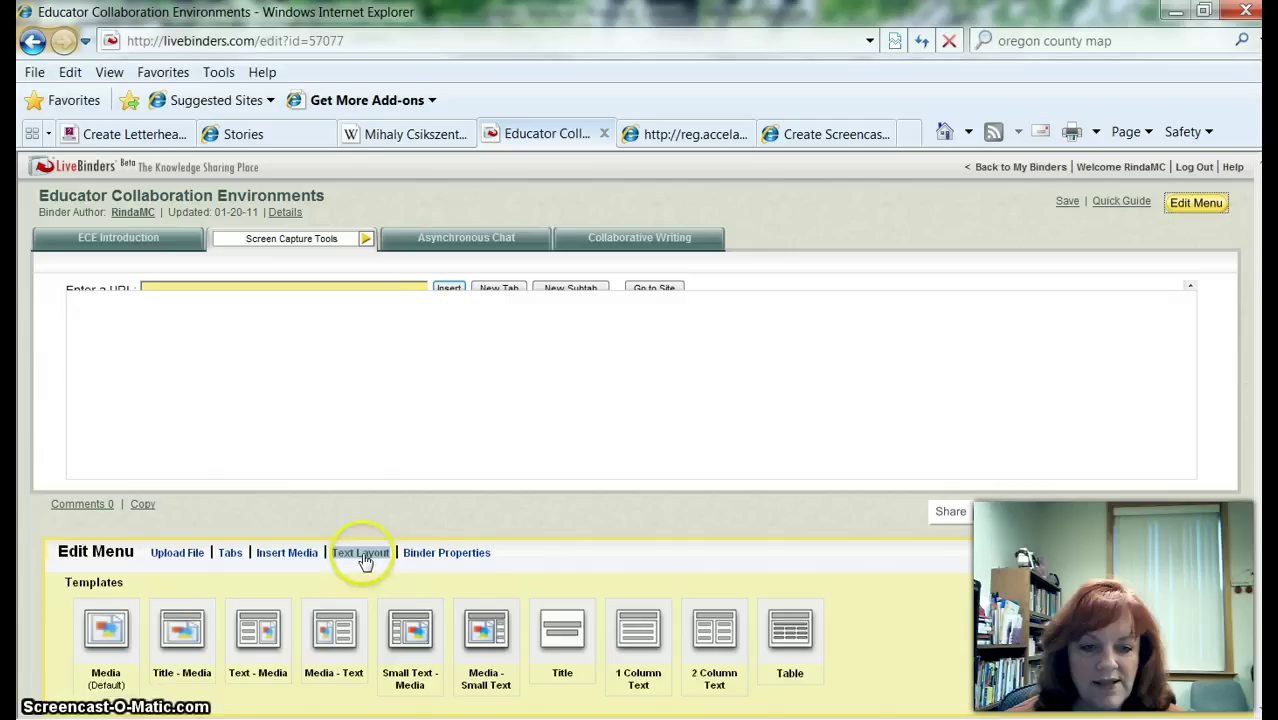
left_click(565, 628)
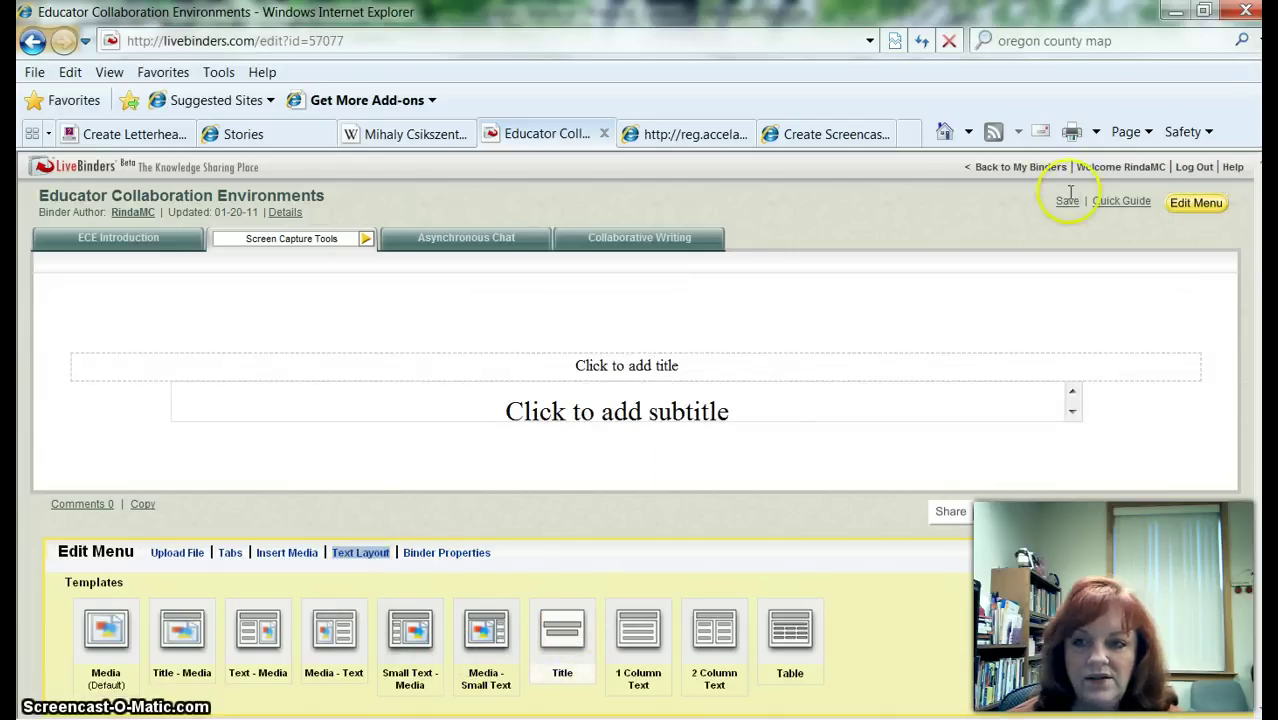
left_click(1195, 204)
Enter title 'Screen Capture Tools' and subtitle 'Recording what you do on a computer screen.'.
left_click(733, 422)
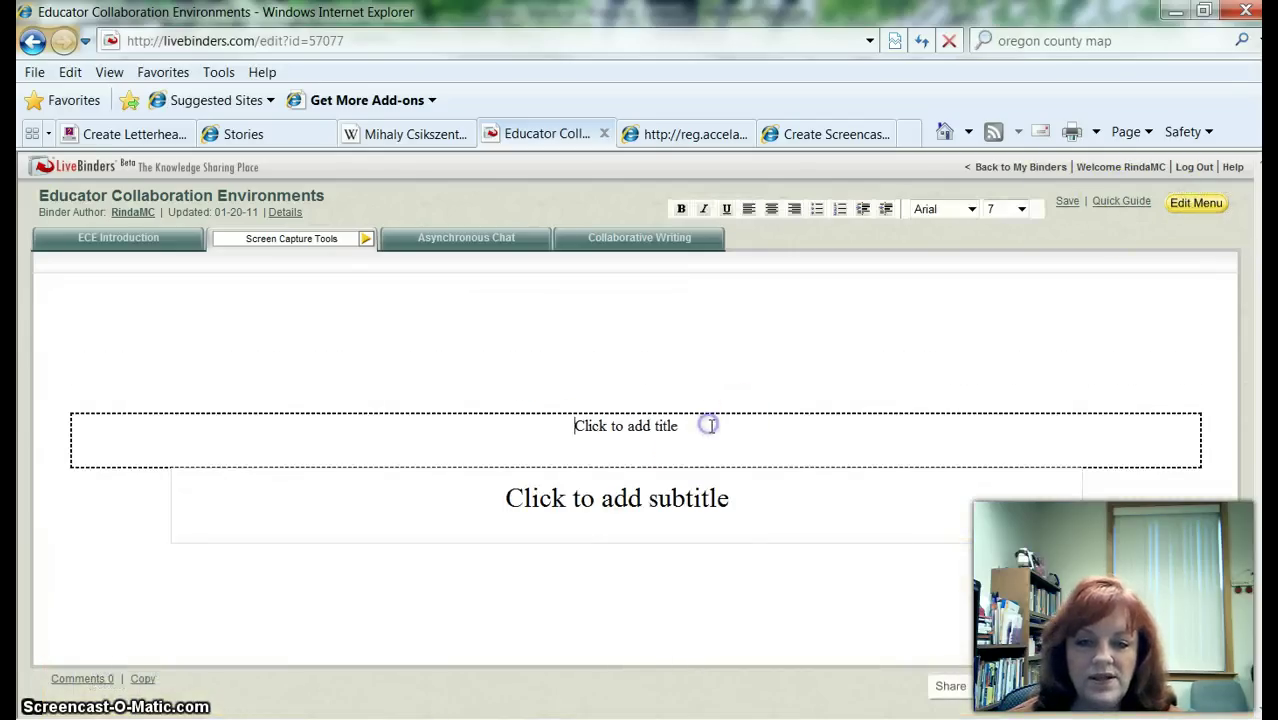
left_click_drag(710, 425, 508, 440)
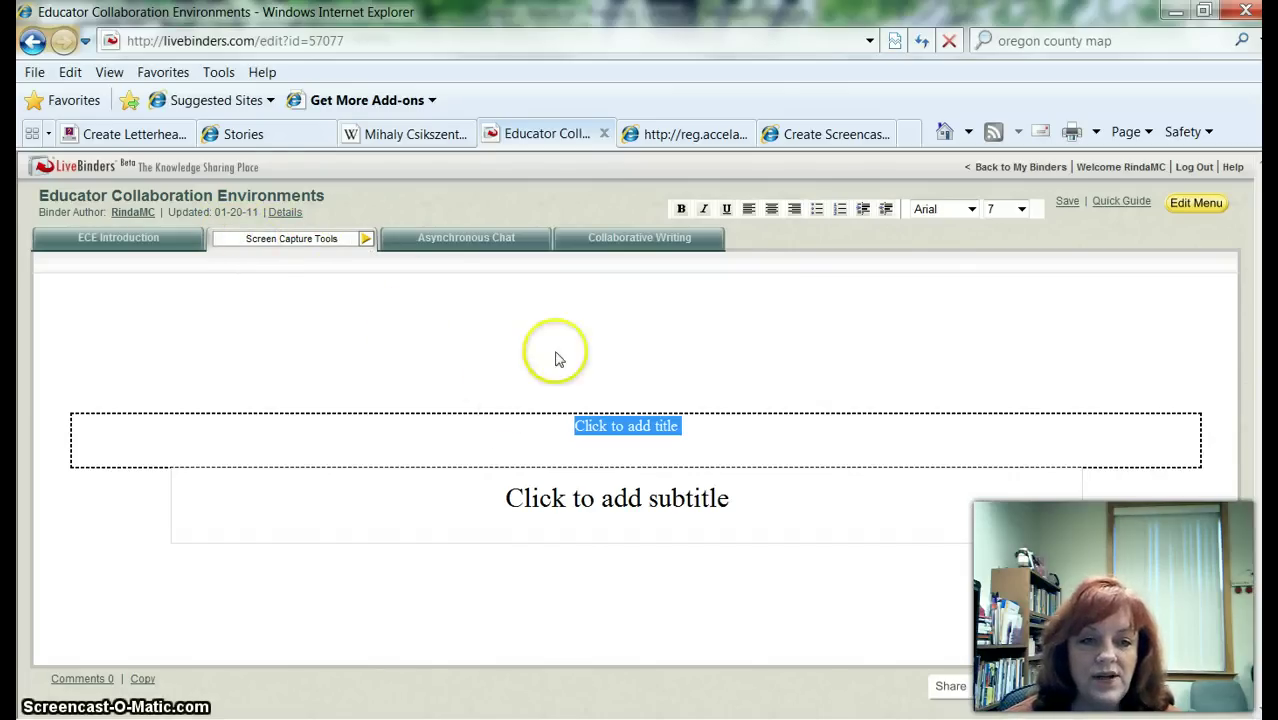
type("Screen Ca")
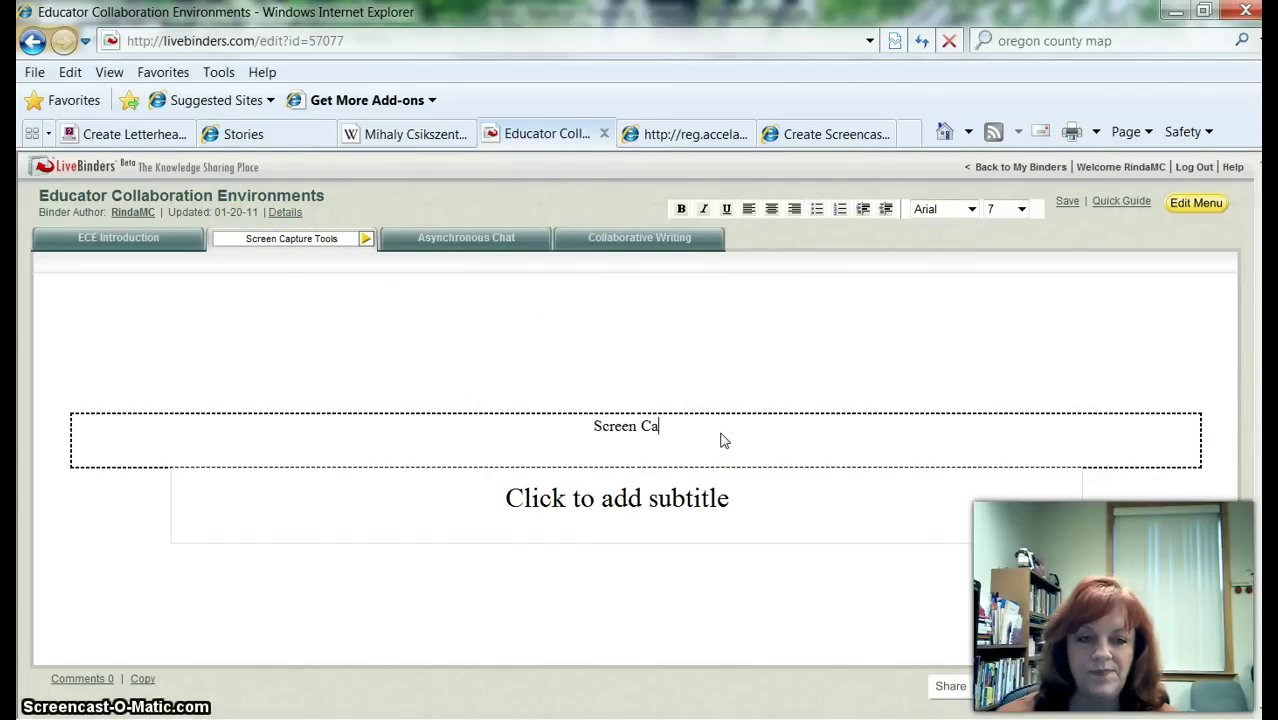
type("pture Tools")
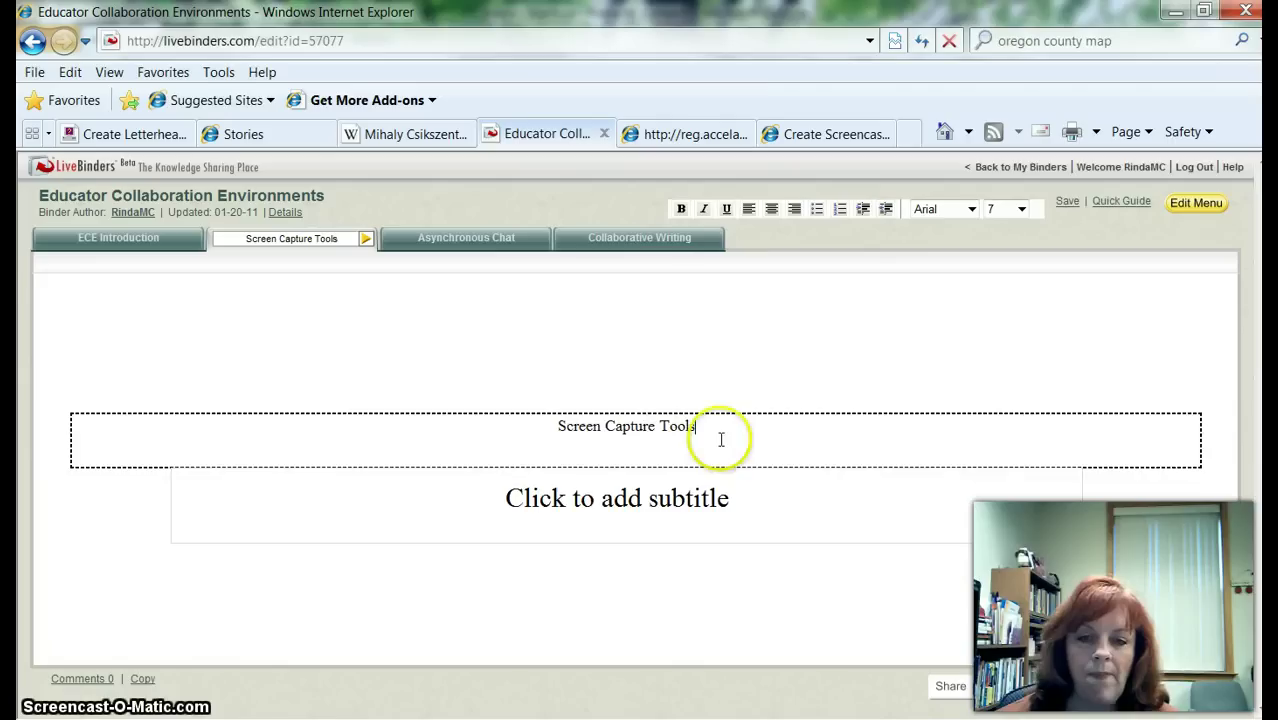
left_click(708, 497)
left_click_drag(692, 507, 488, 512)
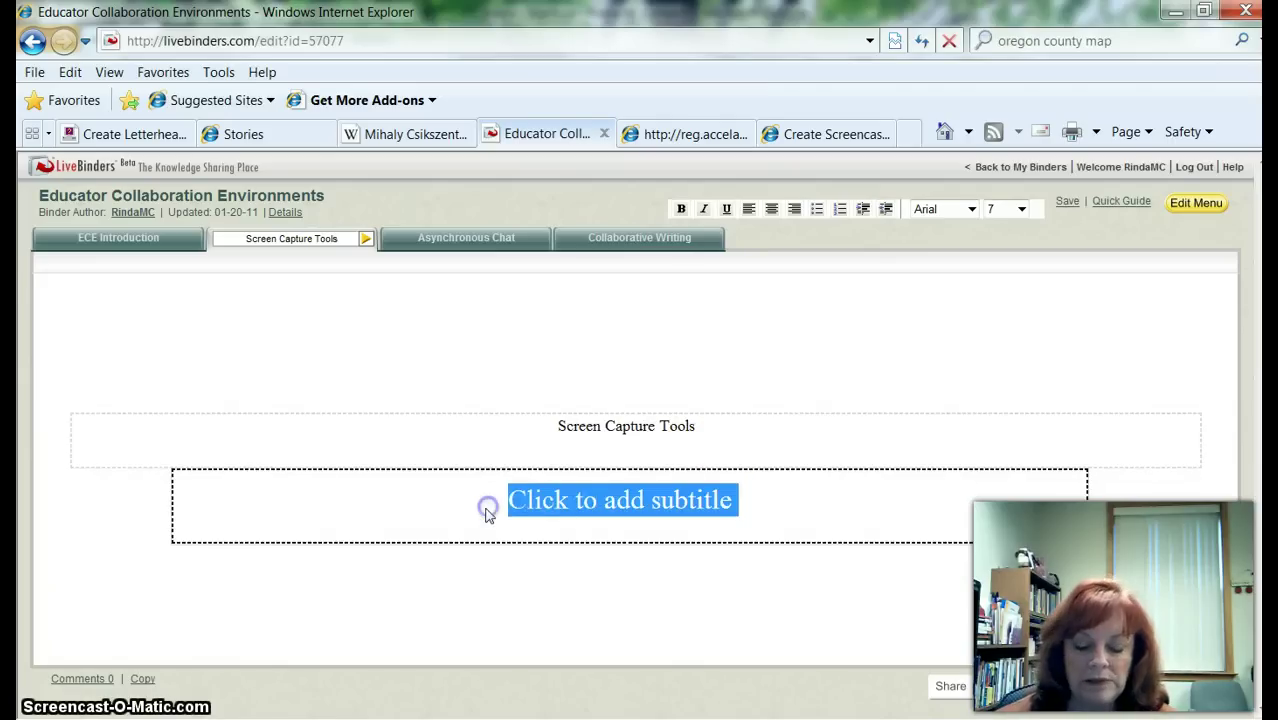
type("Record")
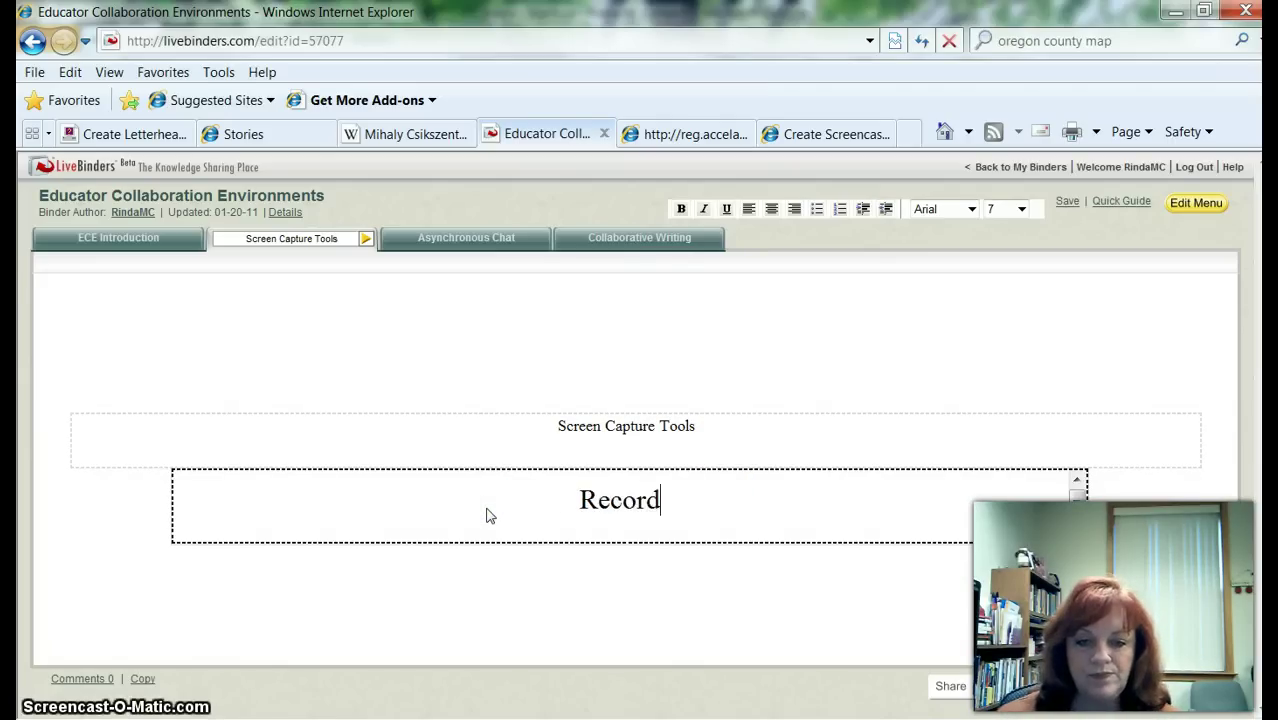
type("ing what you do")
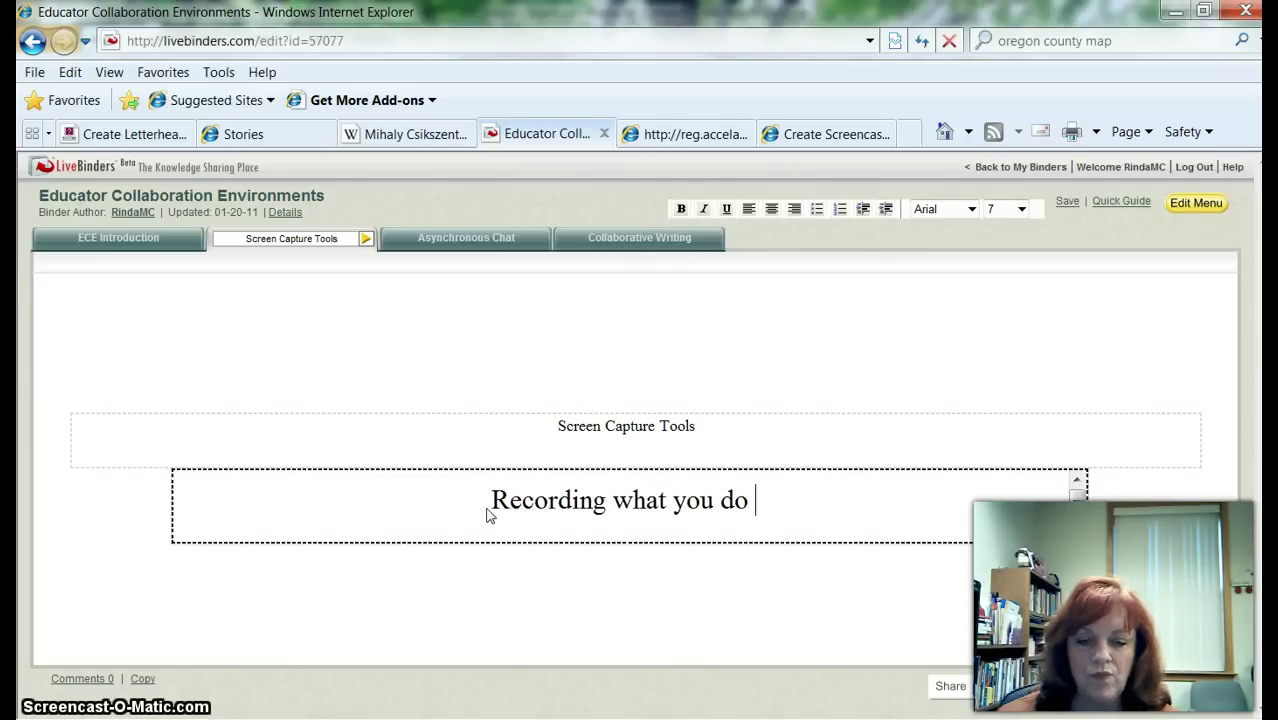
type(" on a computer s")
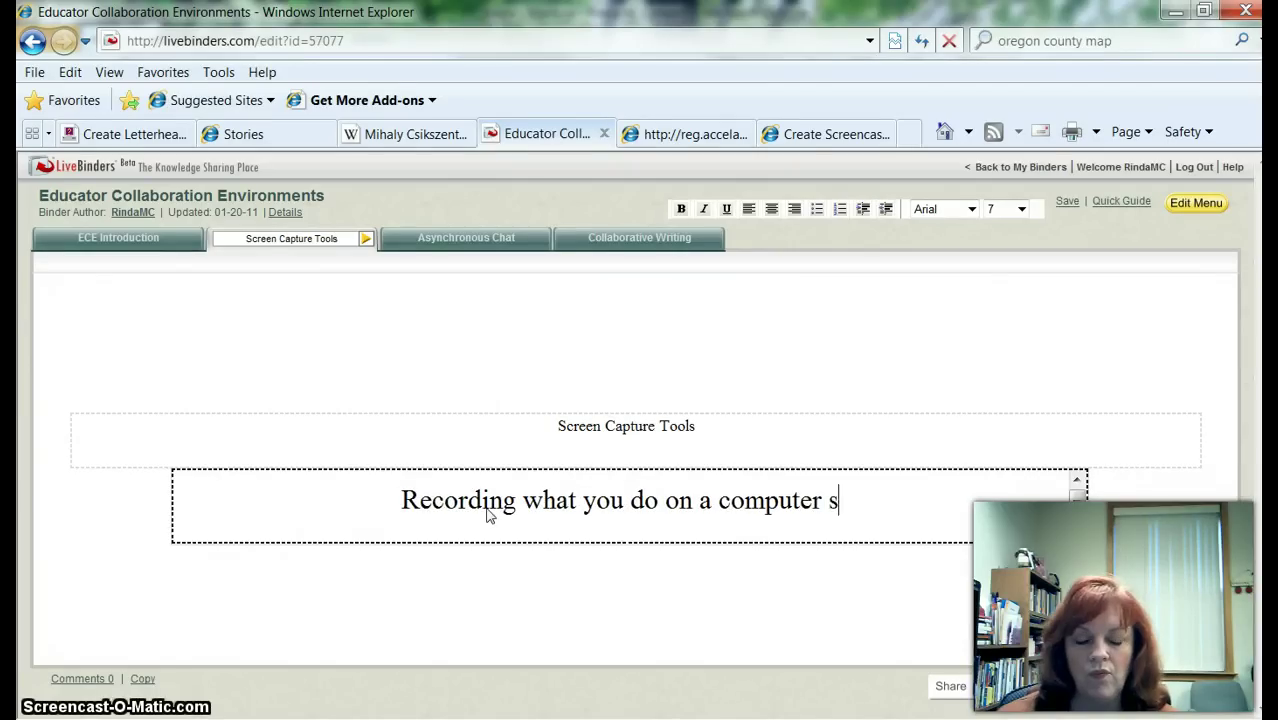
type("creen.")
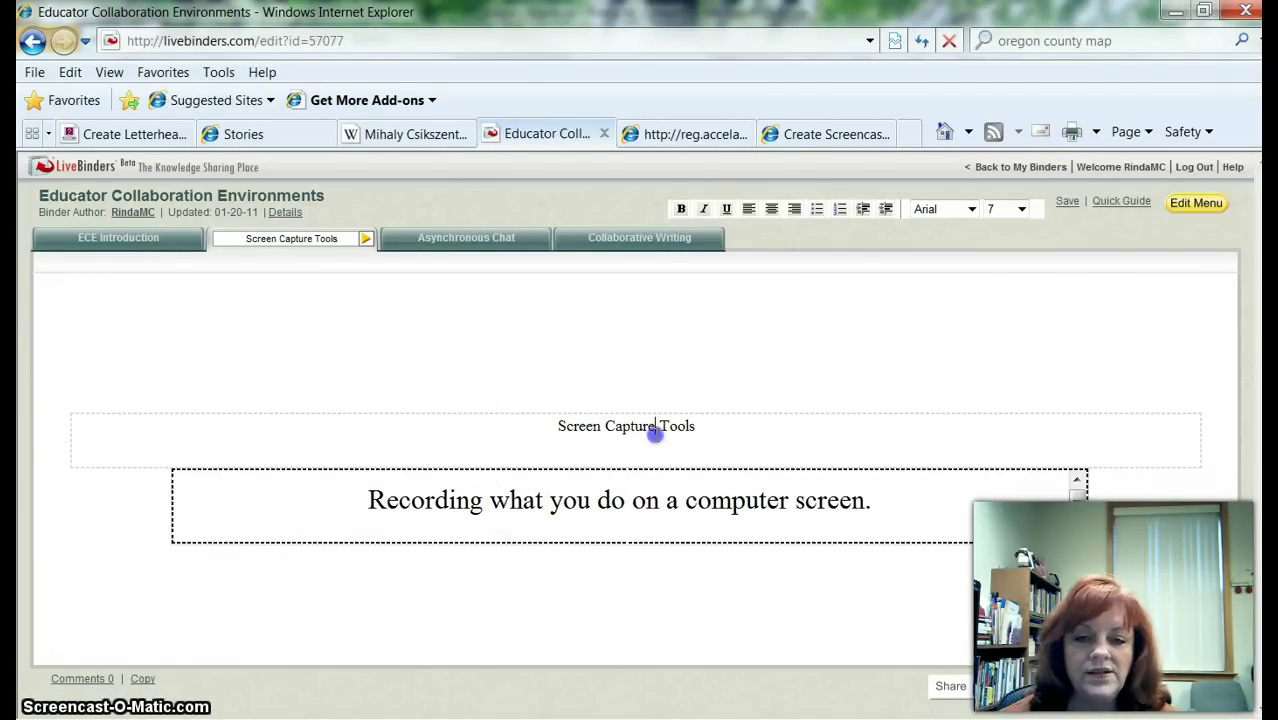
left_click_drag(707, 425, 533, 417)
Enlarge the selected Screen Capture Tools title to font size 7.
left_click(1021, 210)
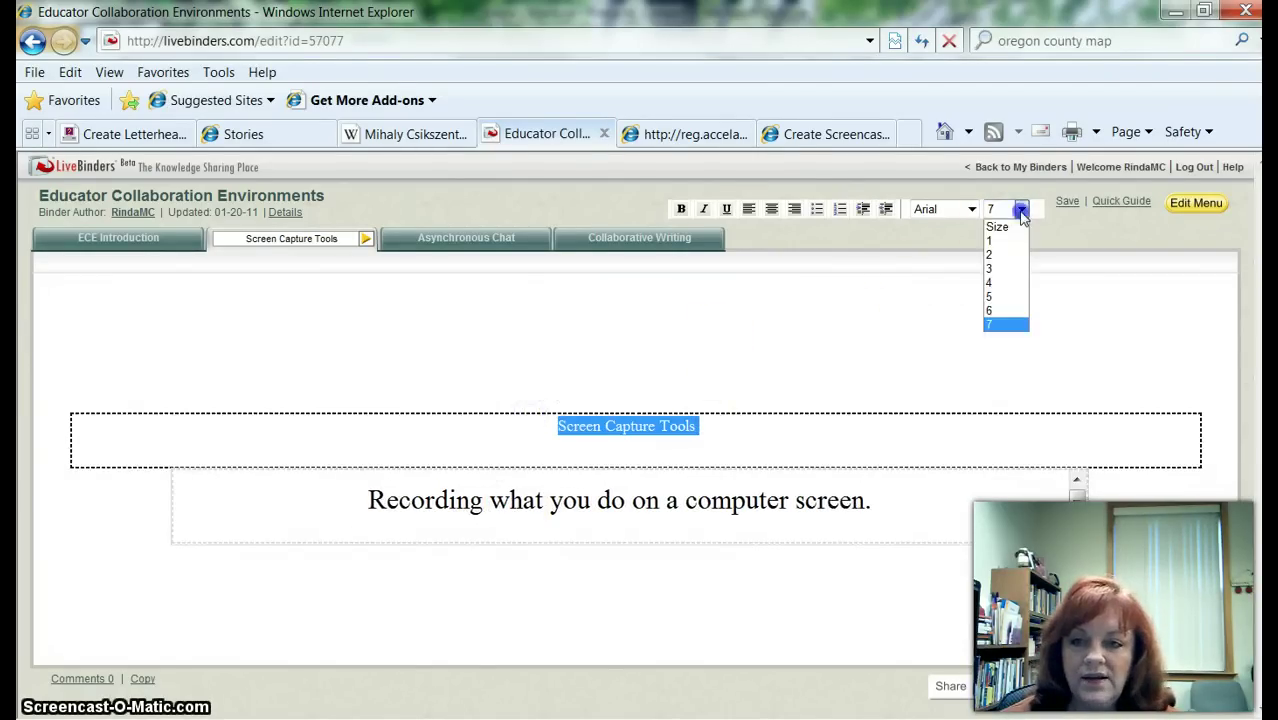
left_click(992, 254)
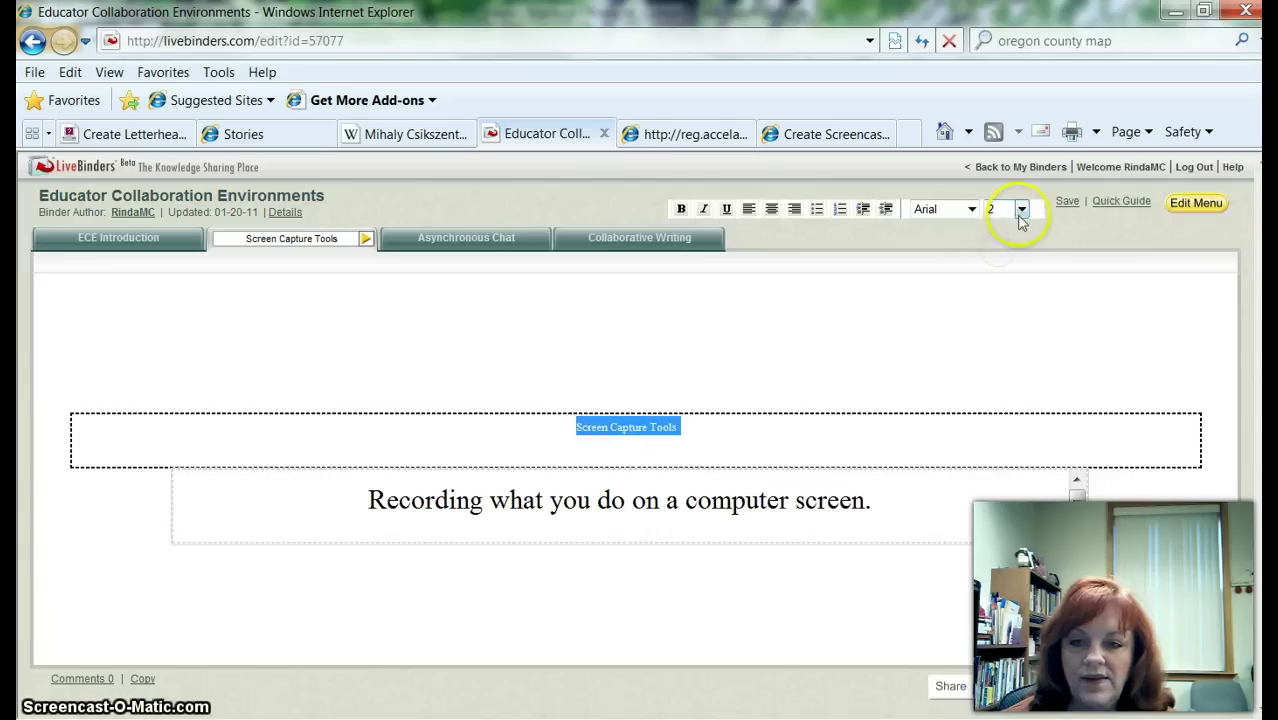
left_click(1021, 209)
left_click(1013, 324)
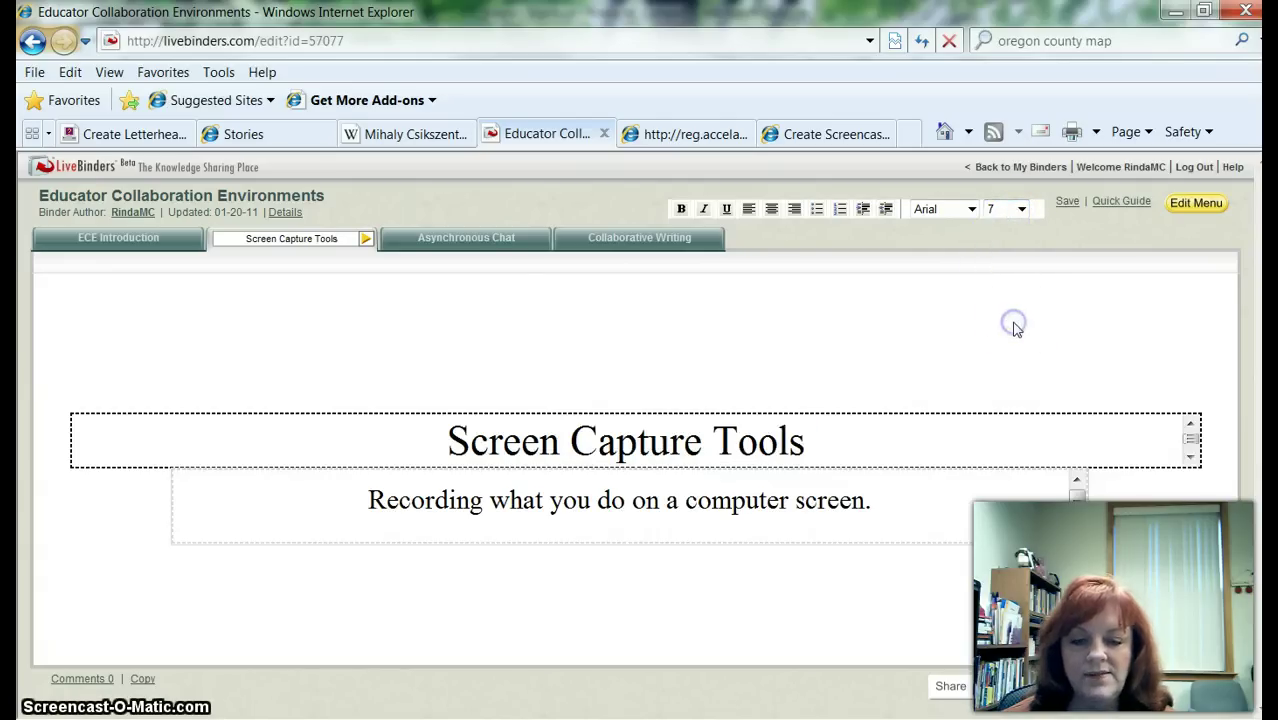
Add a subtab under Screen Capture Tools and name it Screencast-O-Matic.
left_click(366, 241)
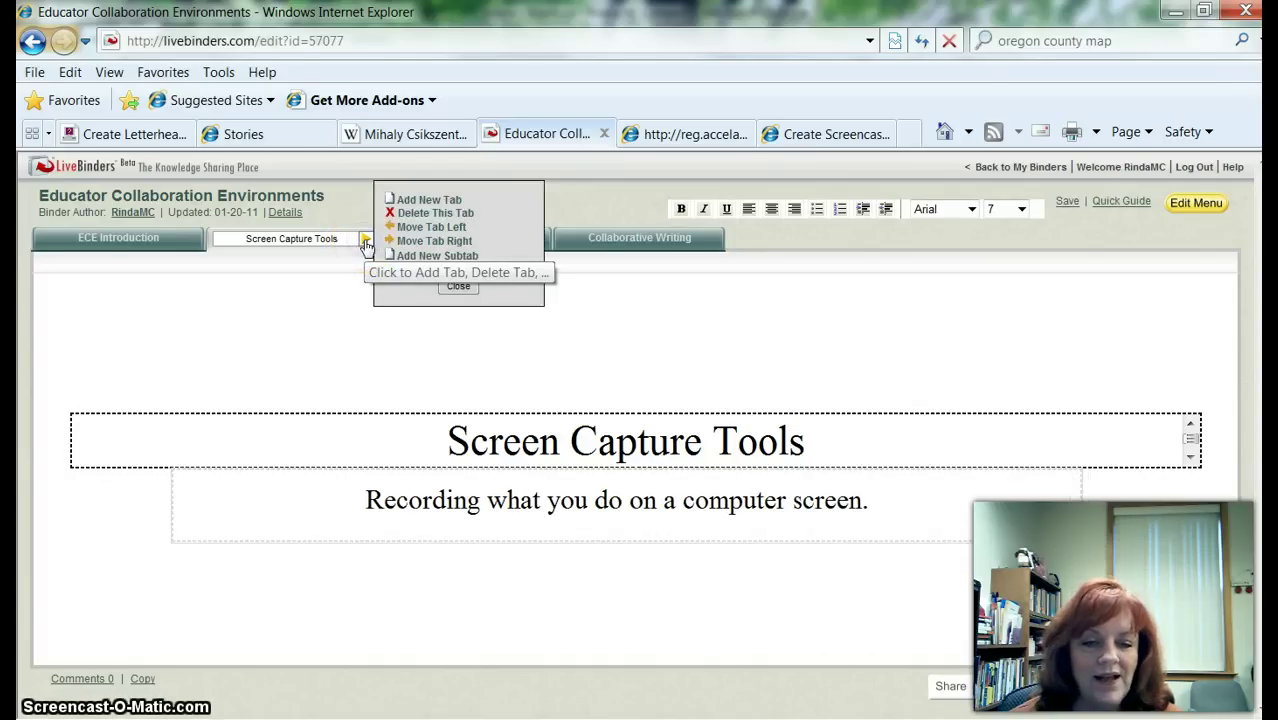
left_click(425, 256)
left_click_drag(662, 264, 562, 265)
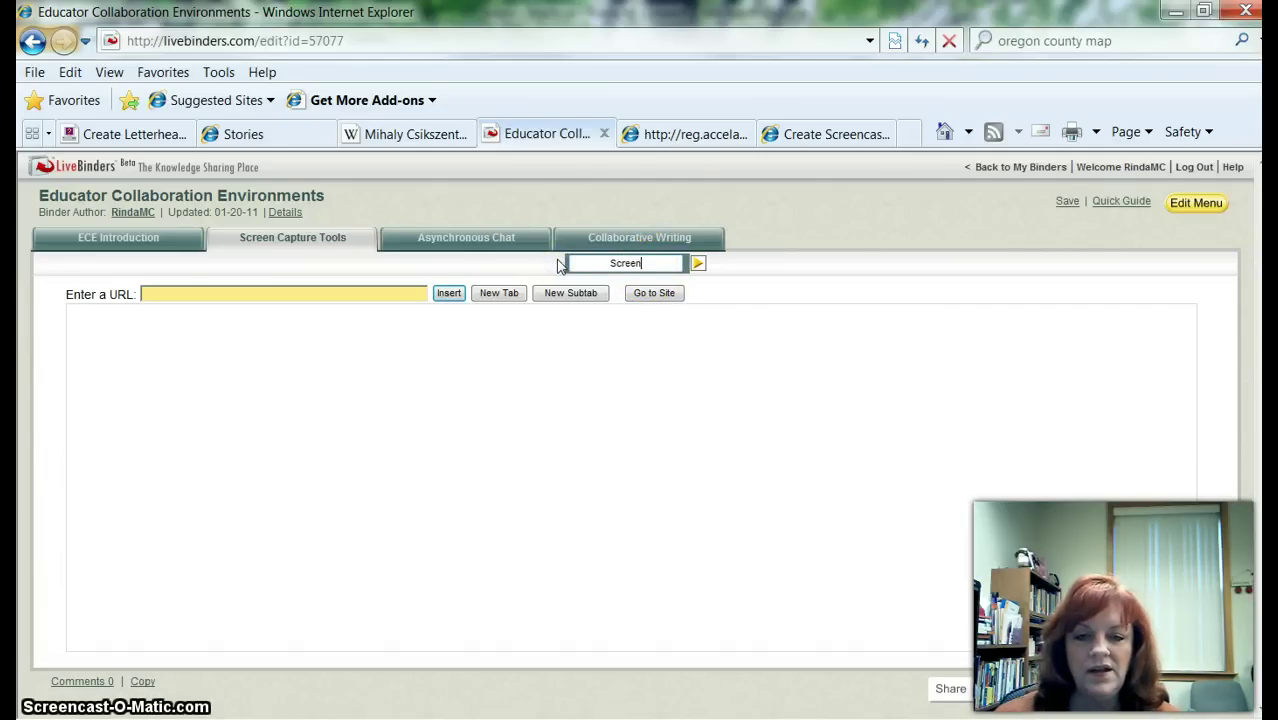
type("Screencast-O-")
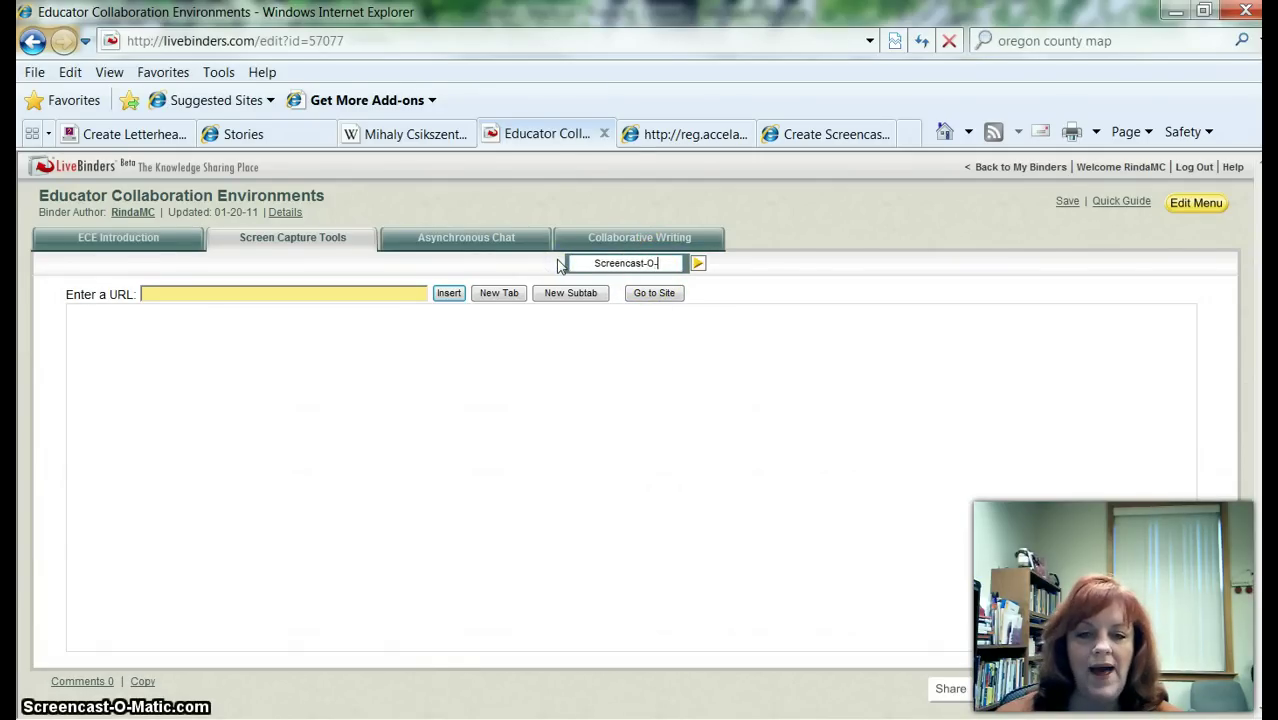
type("Matic")
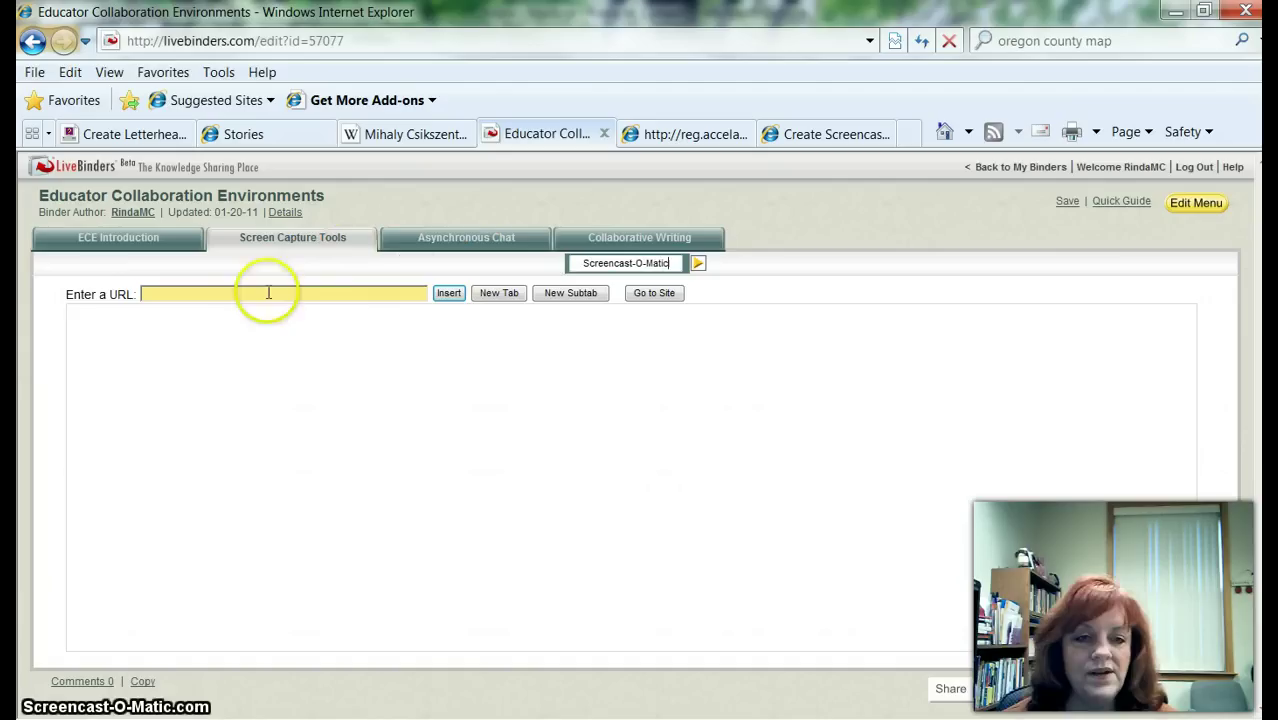
left_click(266, 294)
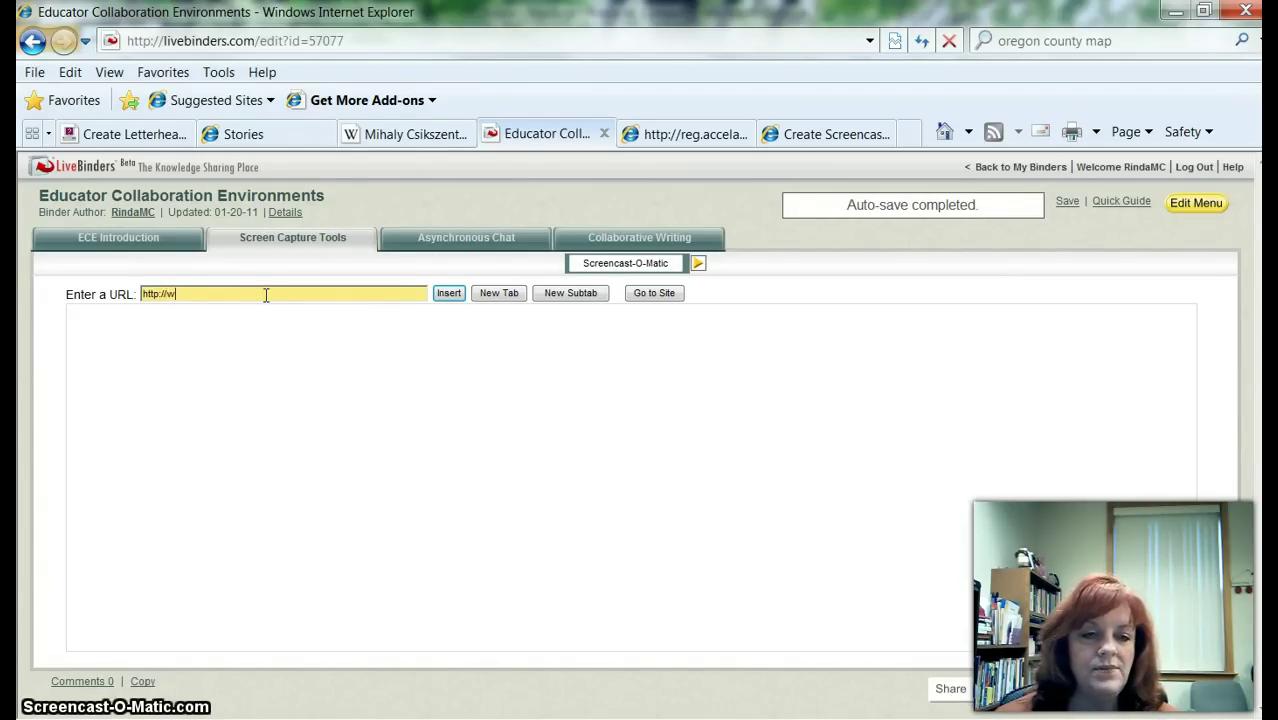
type("http://www.screenc")
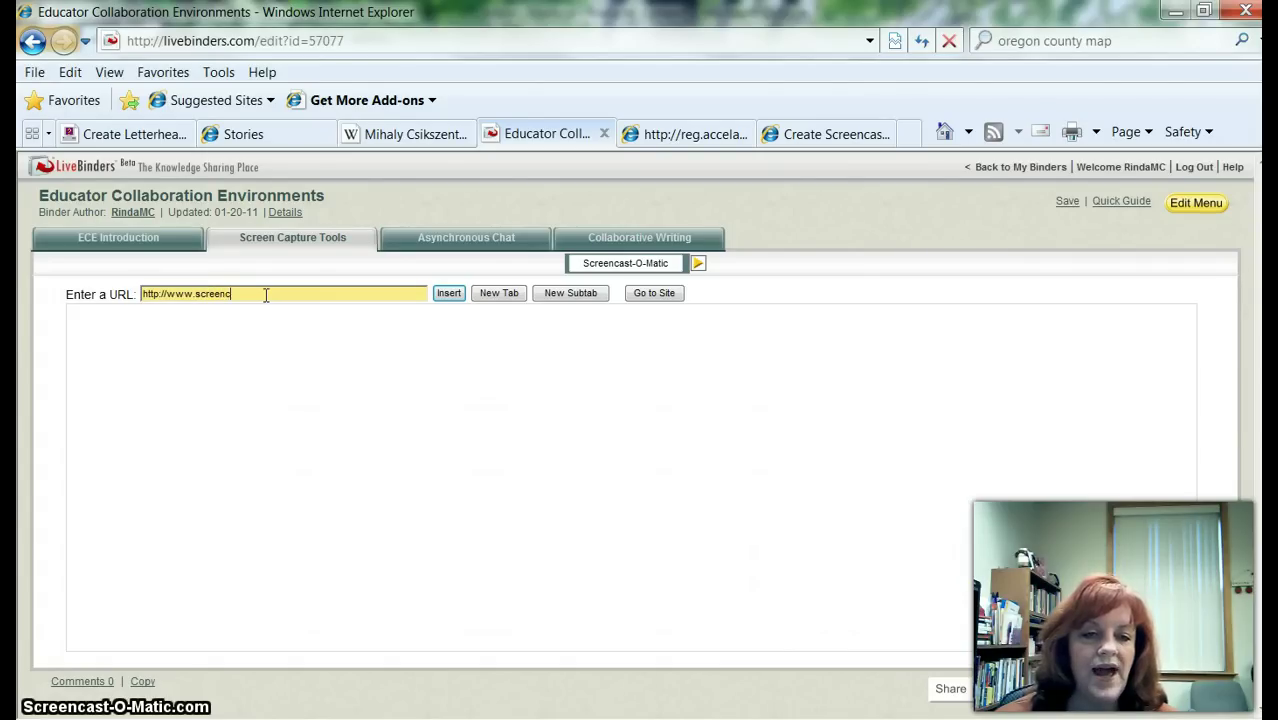
type("ast-o-matic.com")
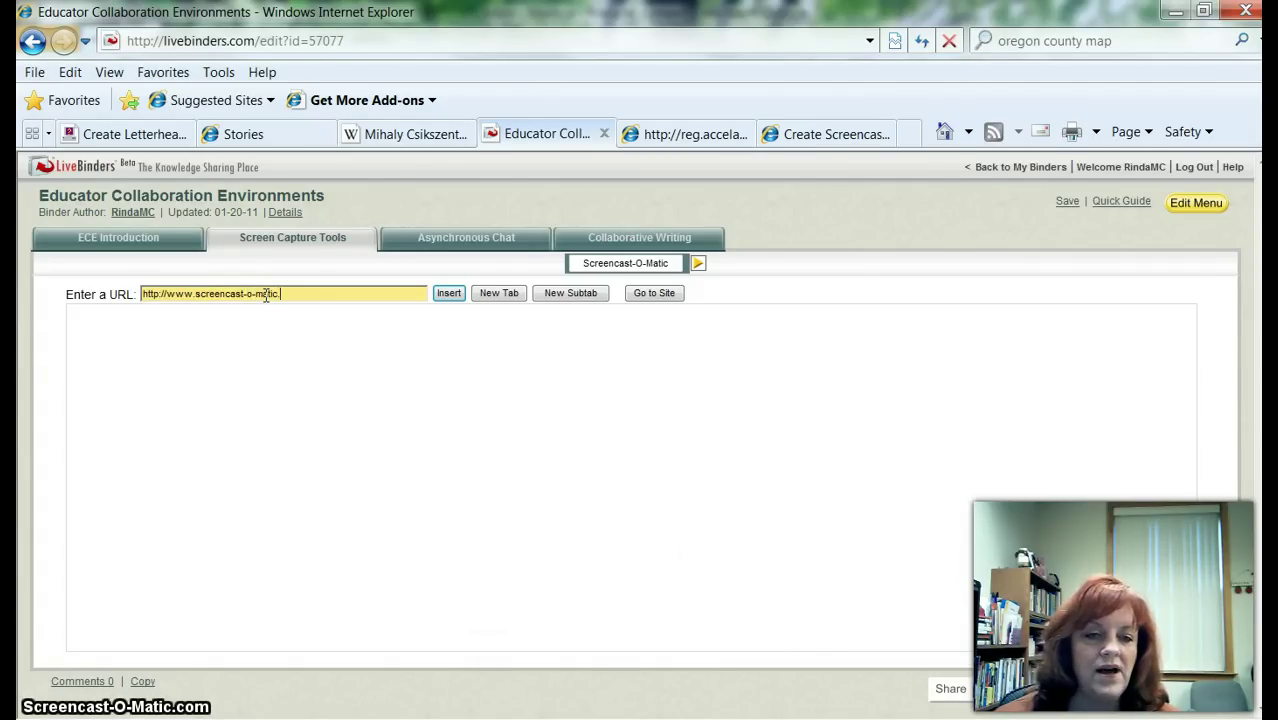
left_click(448, 293)
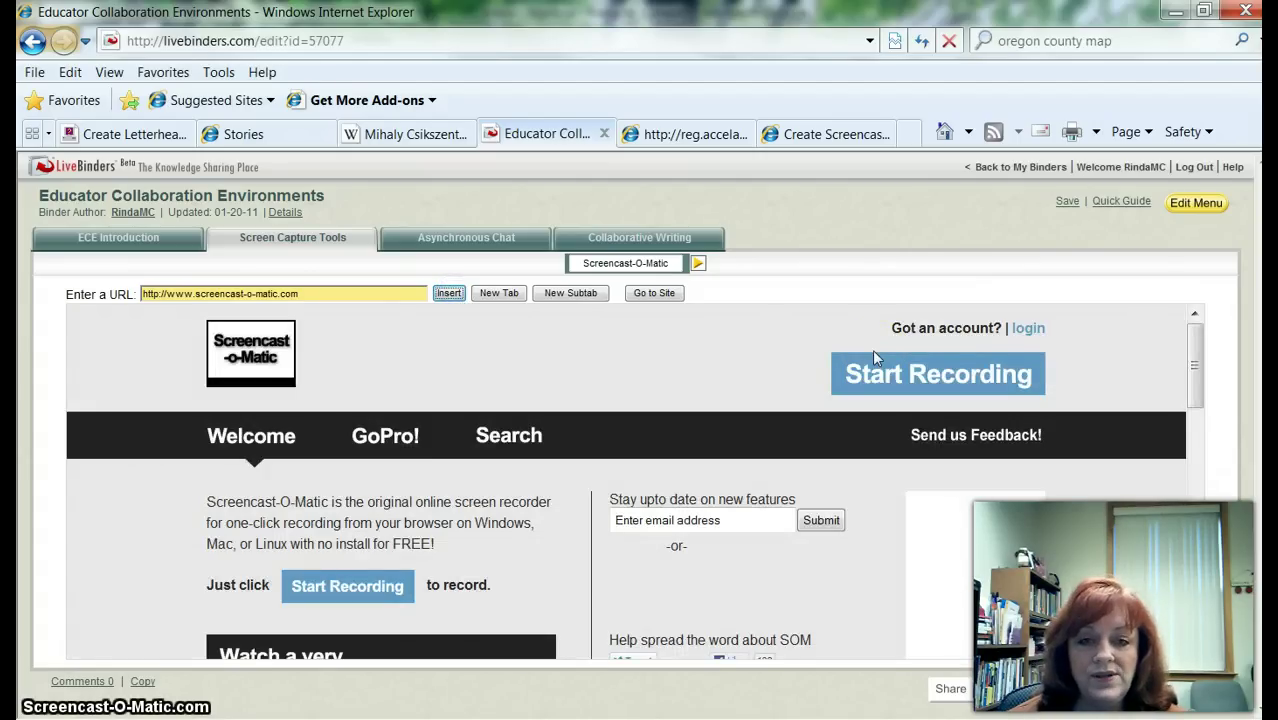
Add a blank 'New subtab' beside Screencast-O-Matic under Screen Capture Tools and show the Text Layout templates.
left_click(697, 264)
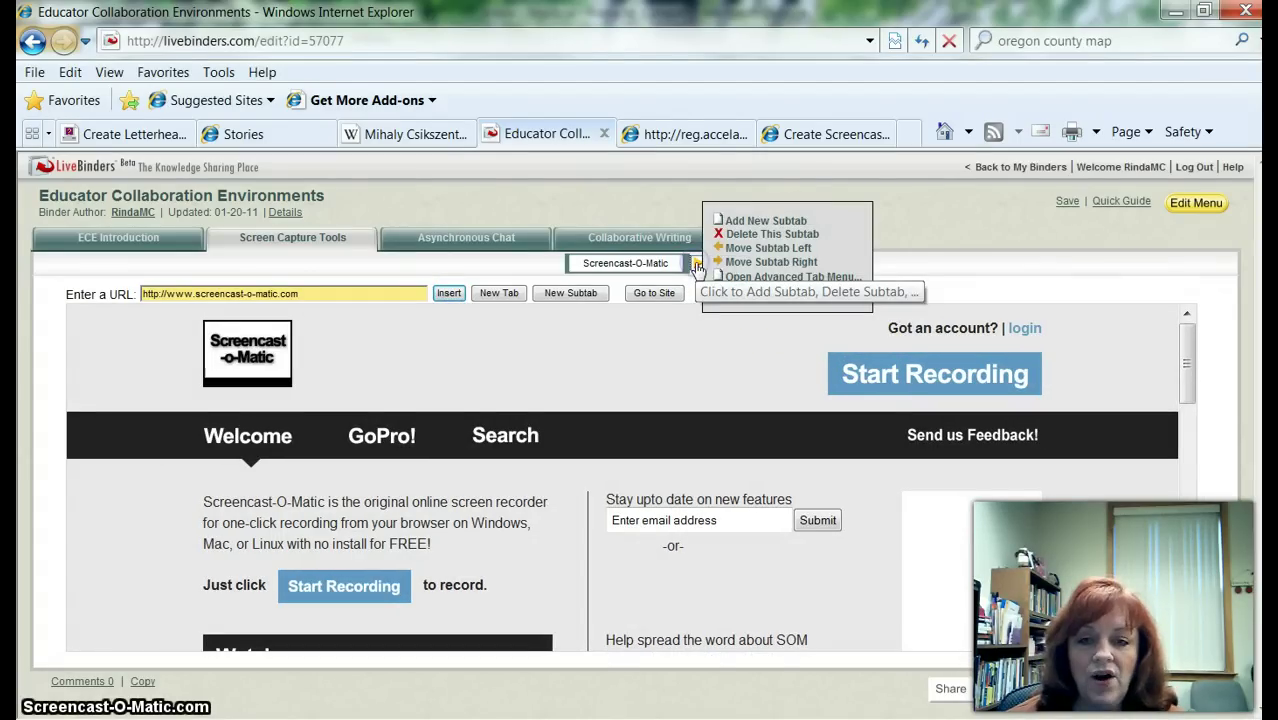
left_click(738, 220)
left_click(651, 268)
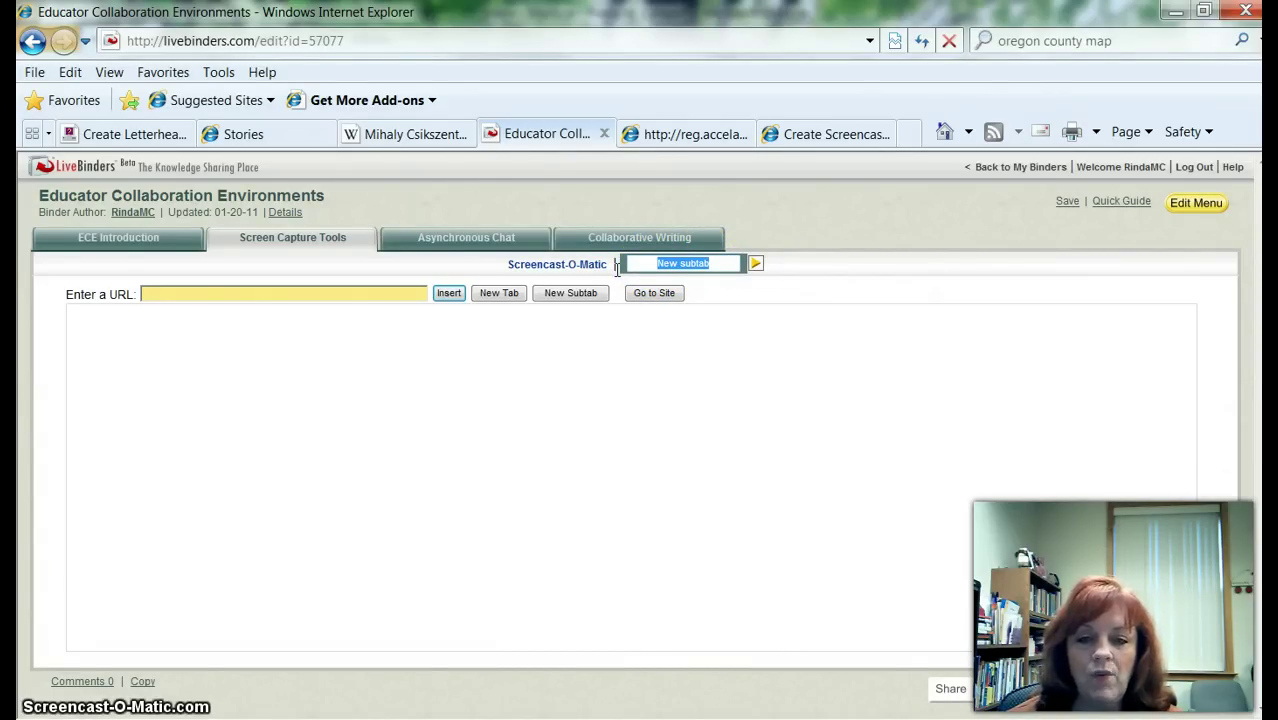
left_click(1190, 206)
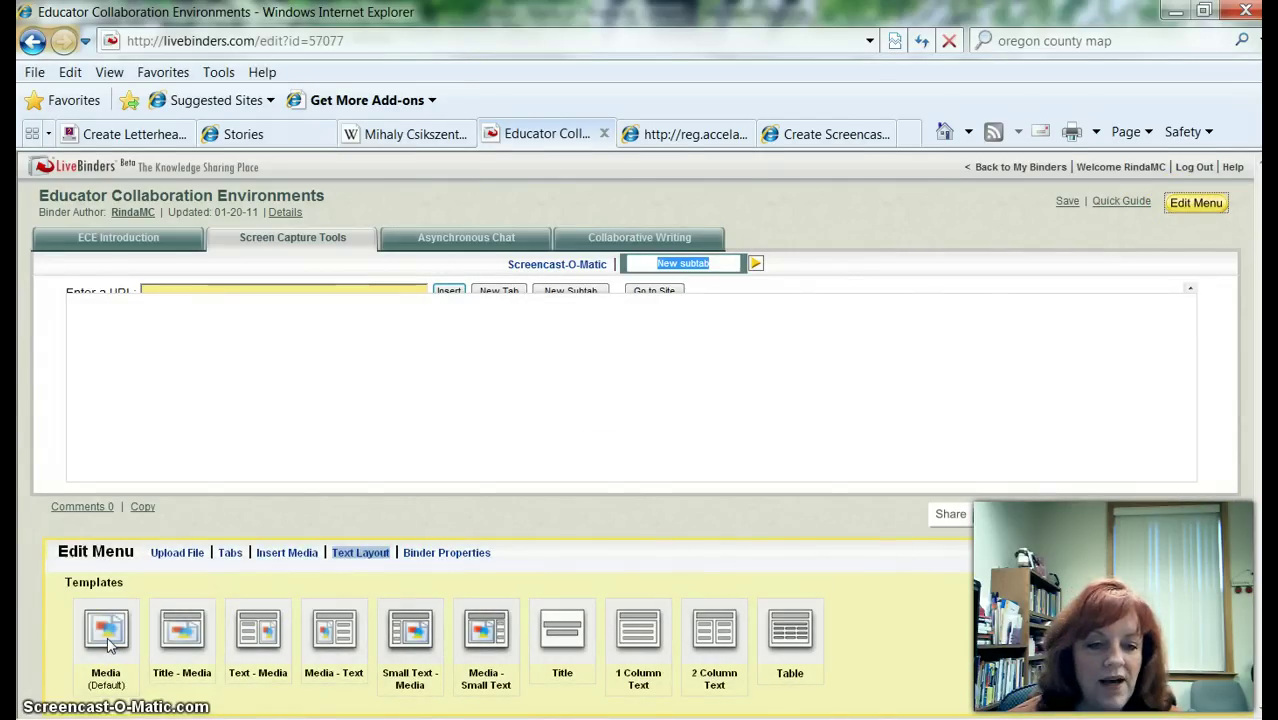
Try the Text - Media and Small Text - Media layouts, then apply 1 Column Text.
left_click(258, 630)
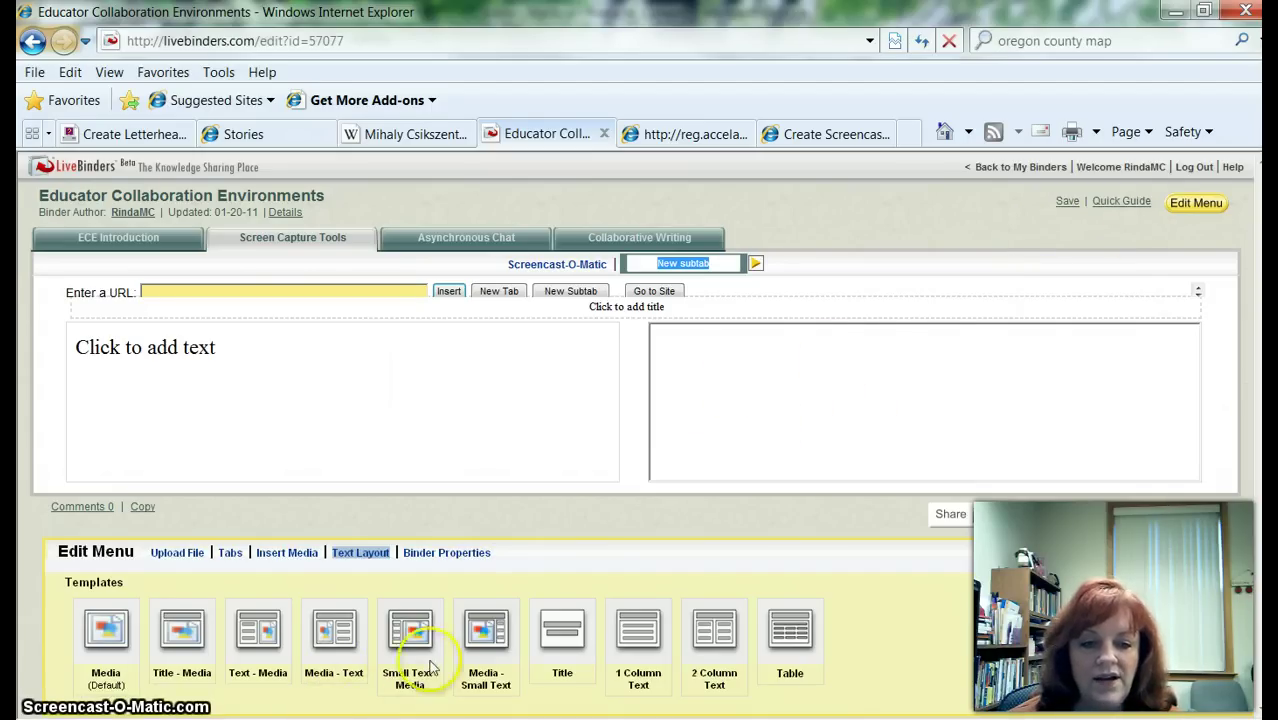
left_click(416, 631)
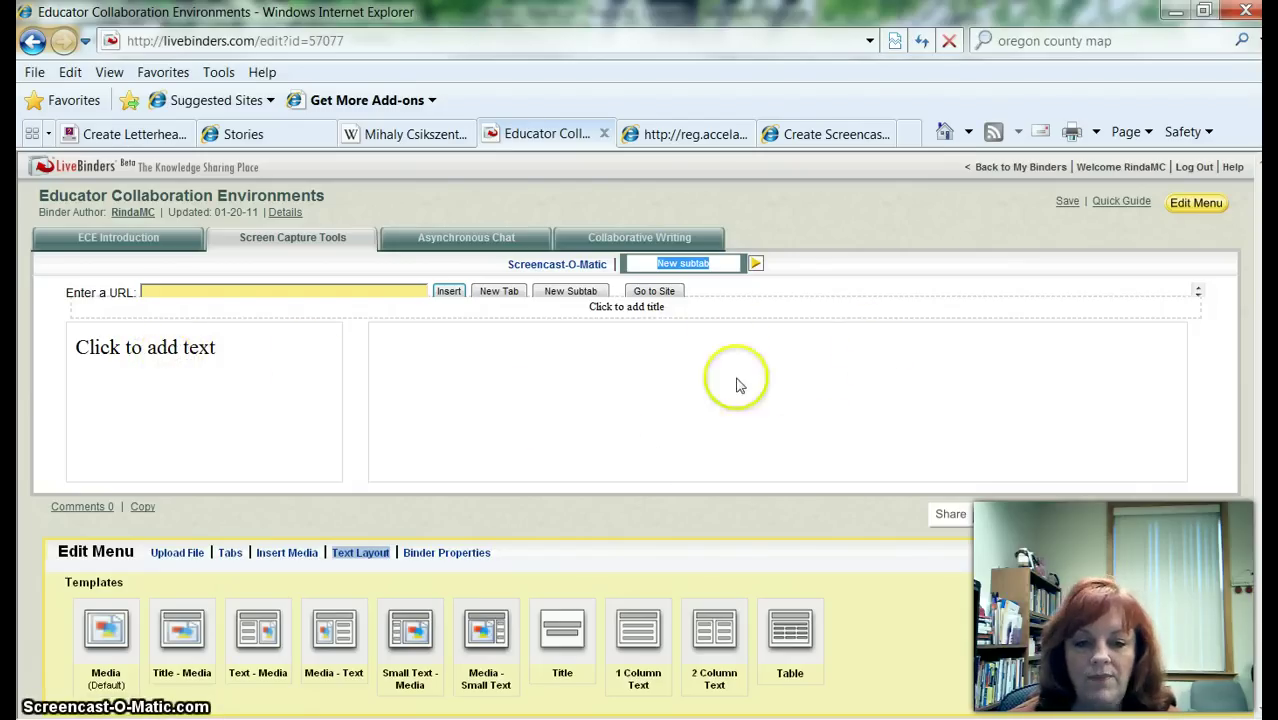
left_click(641, 630)
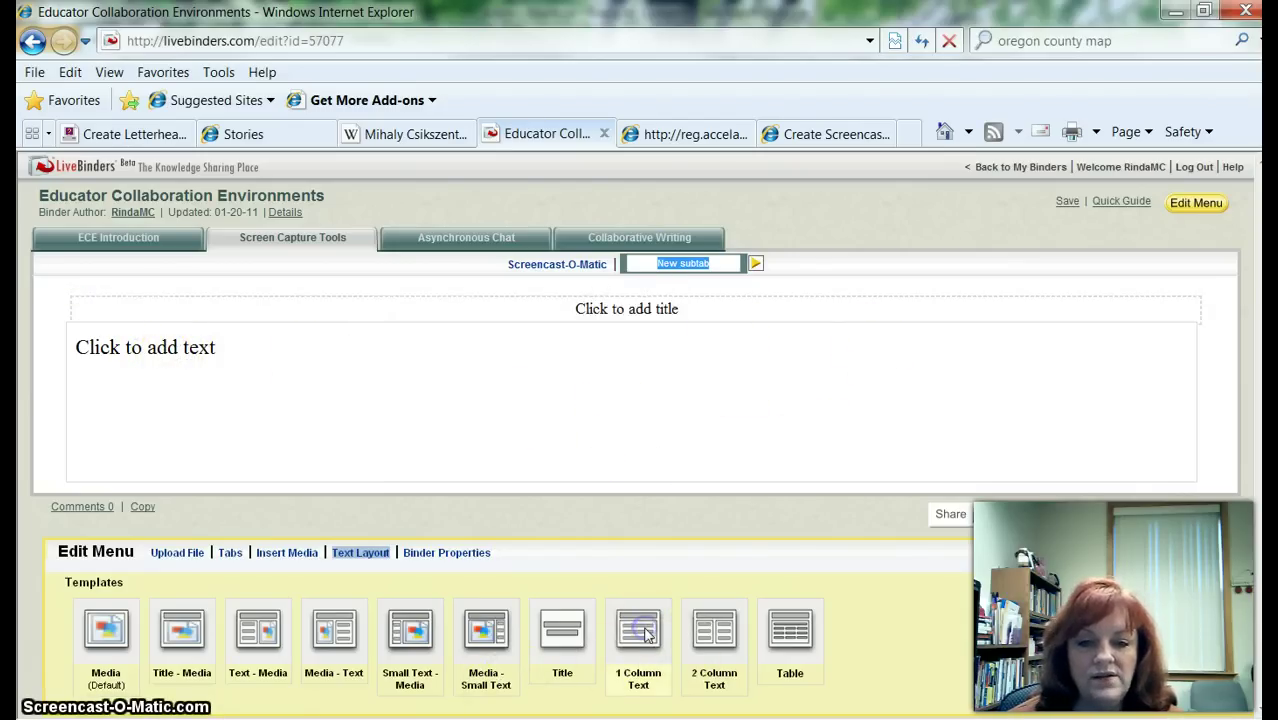
Preview the page, check the file upload options, and return to the layout templates.
left_click(1184, 214)
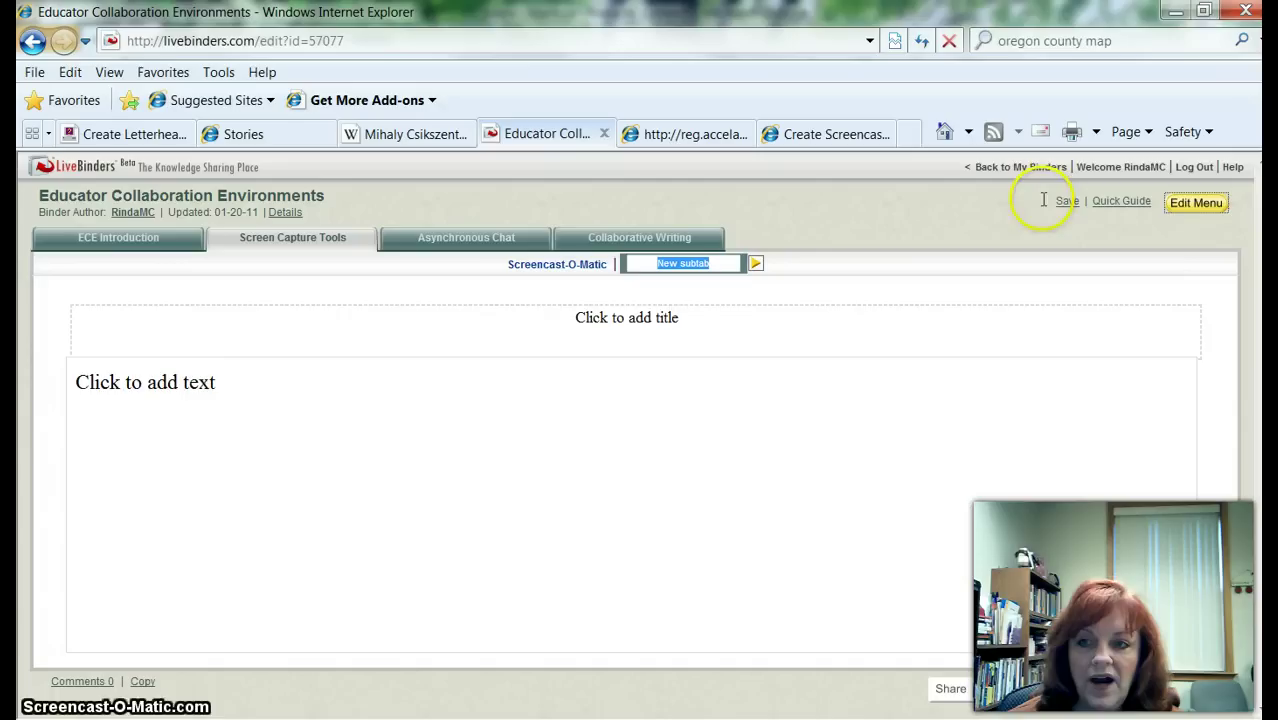
left_click(1195, 203)
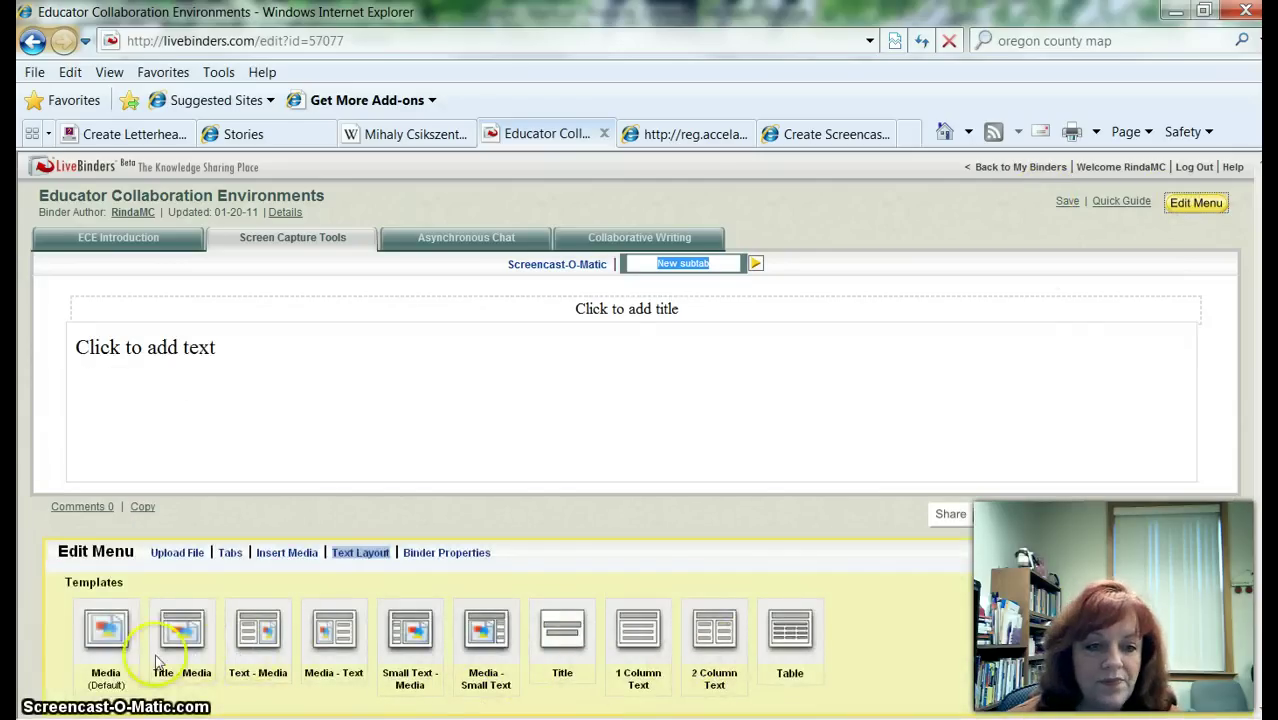
left_click(177, 554)
left_click(134, 647)
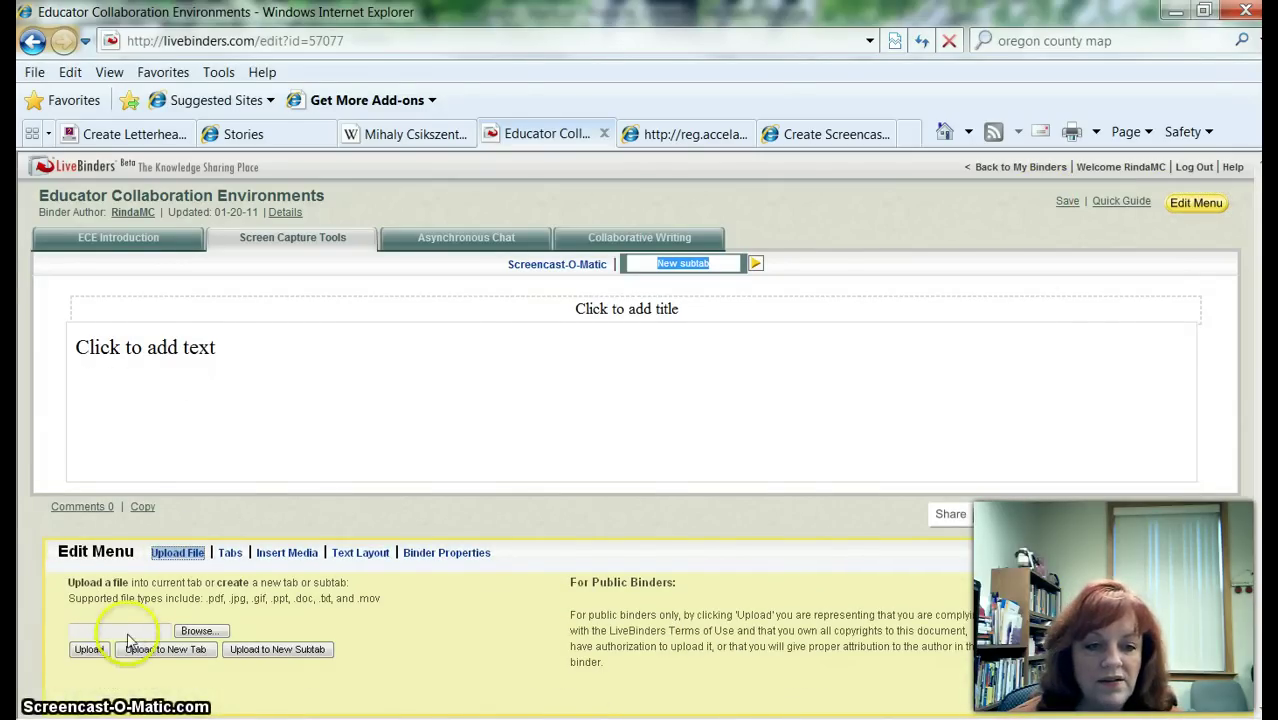
left_click(374, 553)
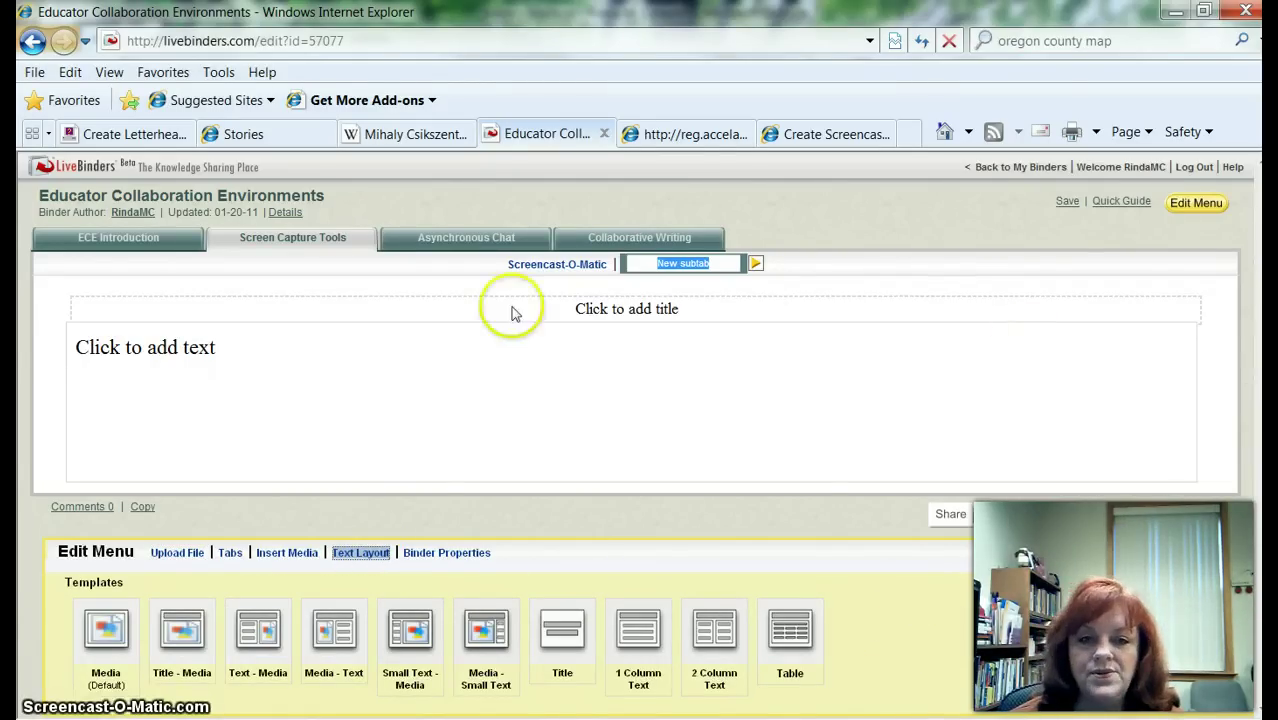
Change the binder colour from Green to Peach in the binder properties and apply it.
left_click(462, 553)
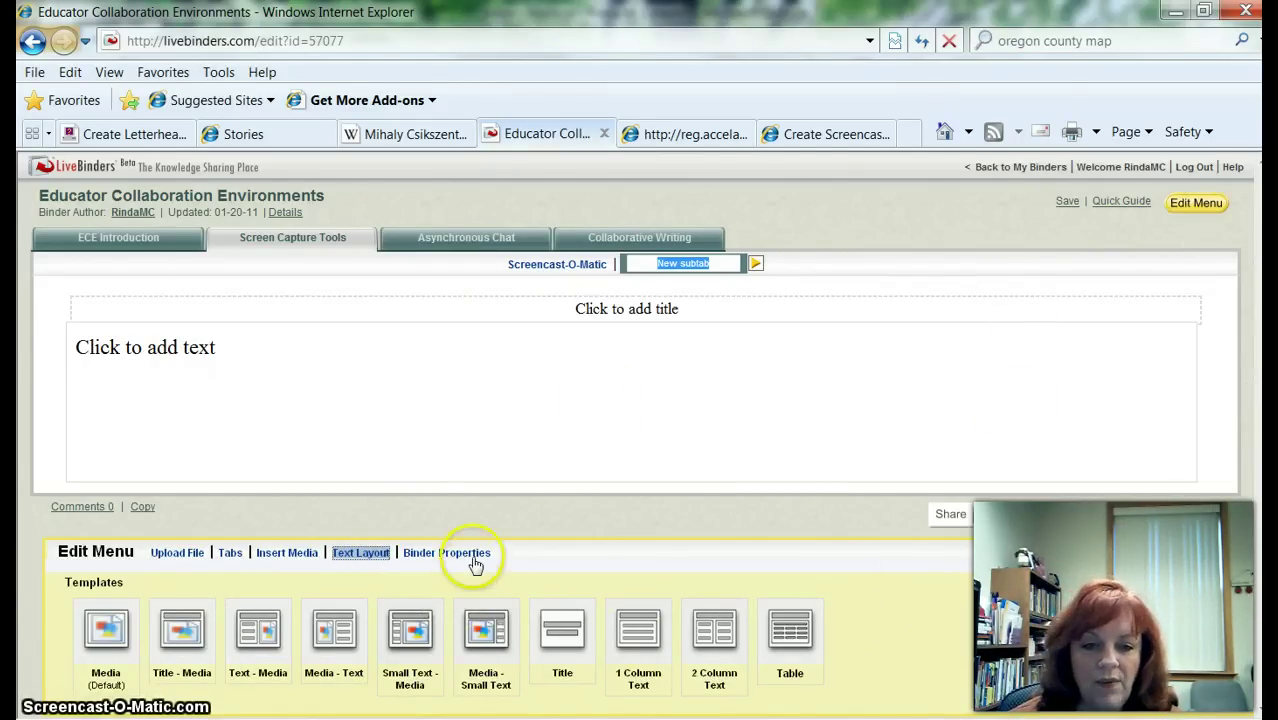
left_click(450, 563)
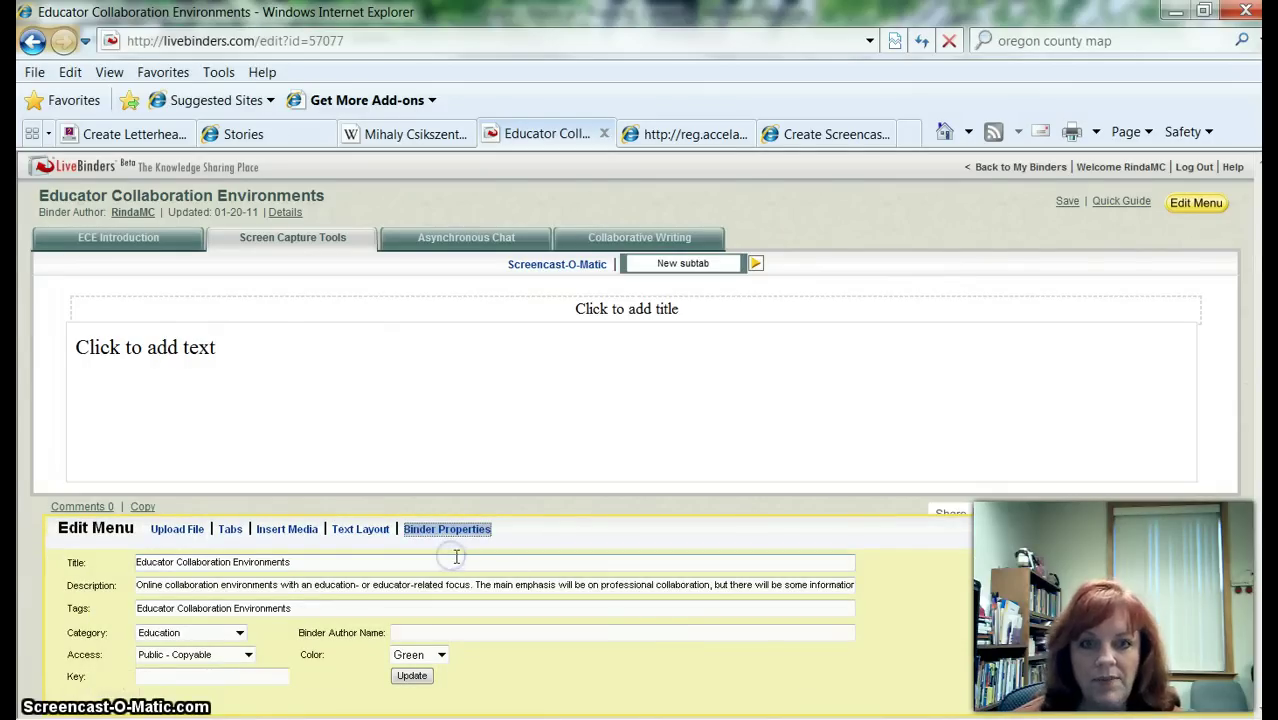
left_click(441, 656)
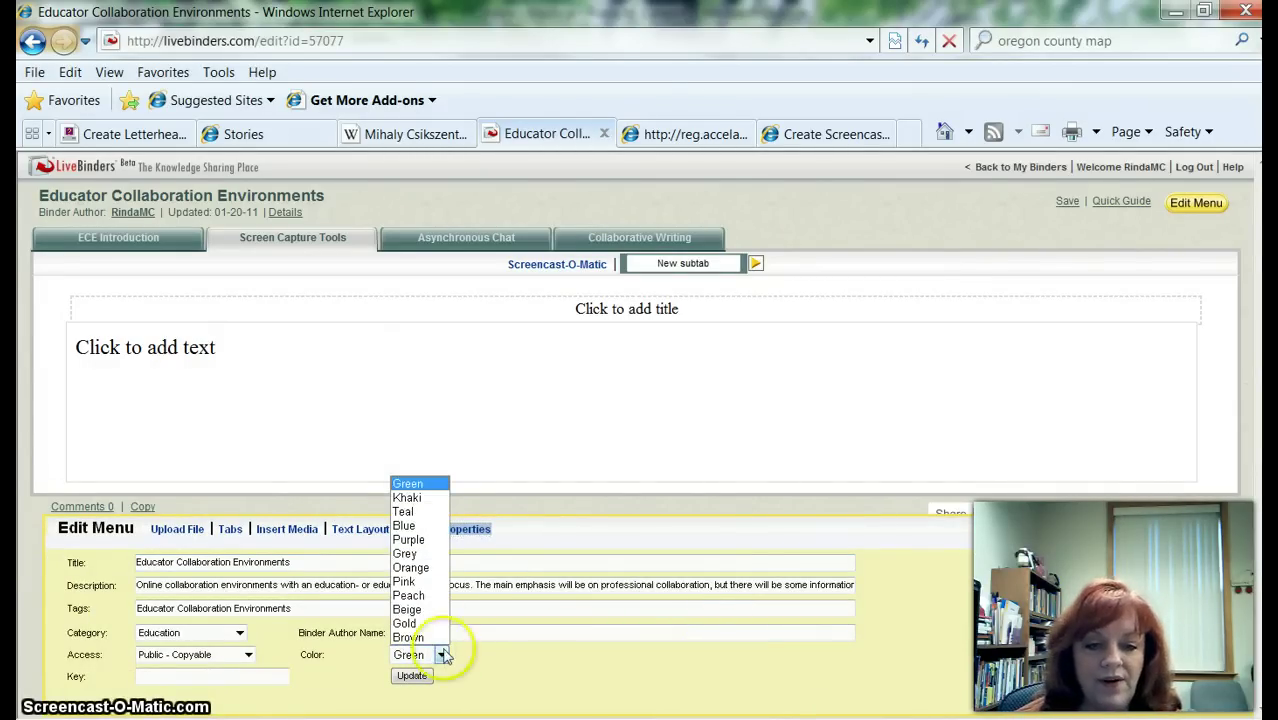
left_click(410, 595)
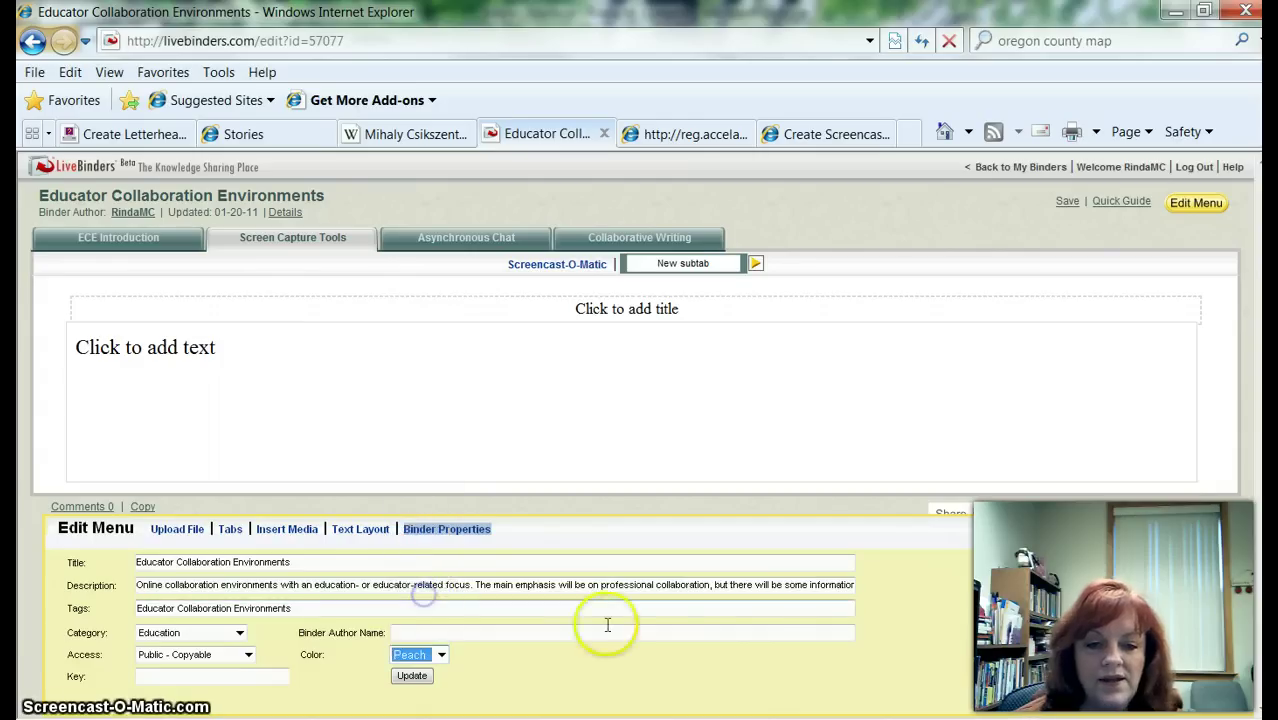
left_click(412, 677)
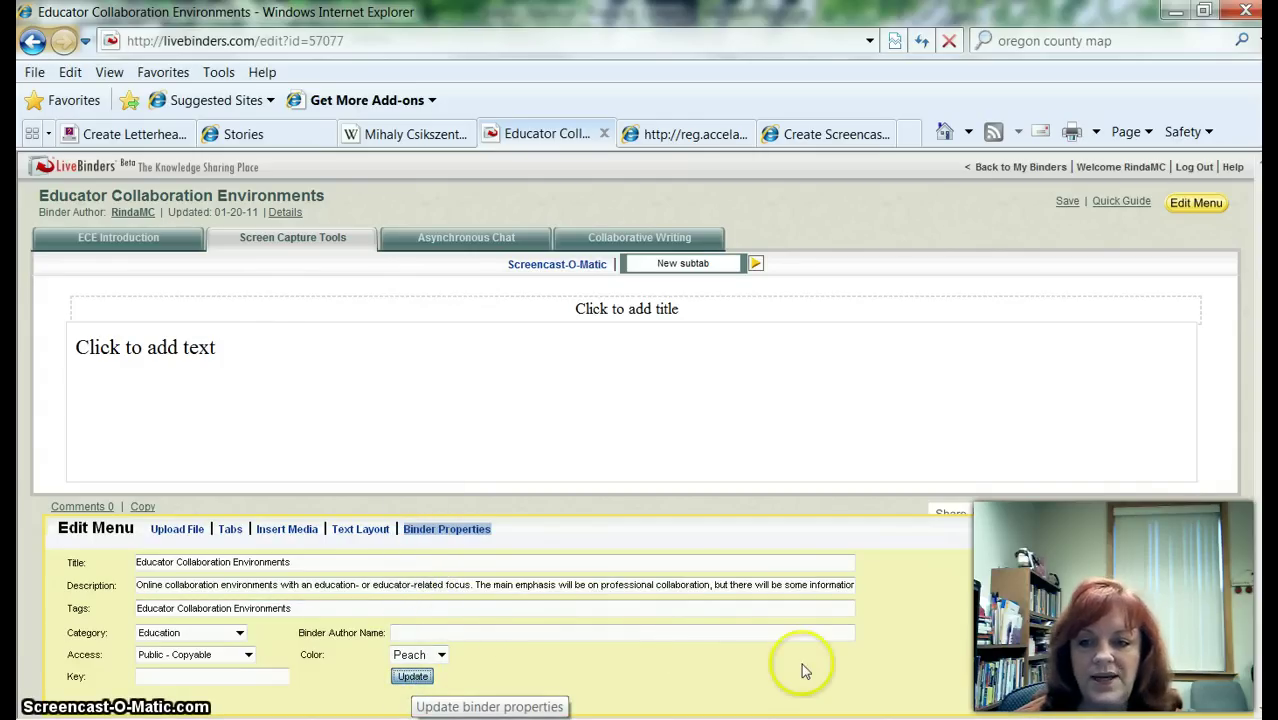
left_click(1208, 202)
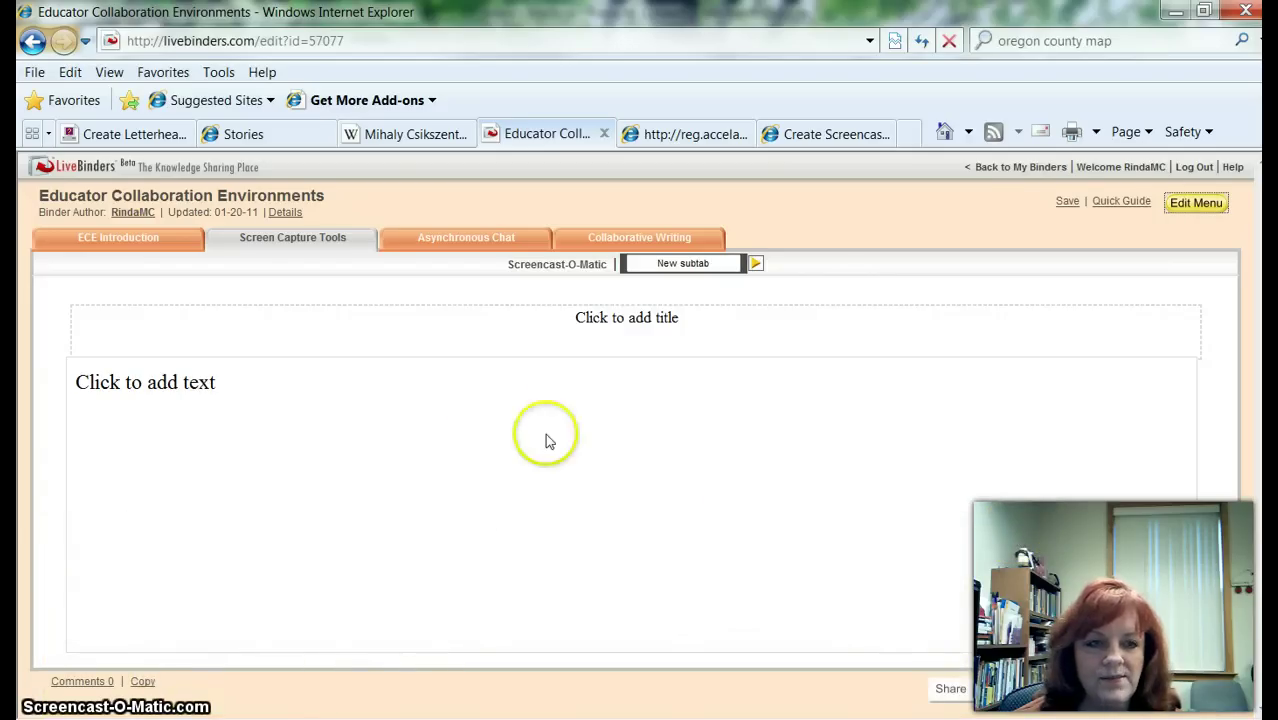
Return to the ECE Introduction page, save the binder, and go back to My Binders.
left_click(118, 237)
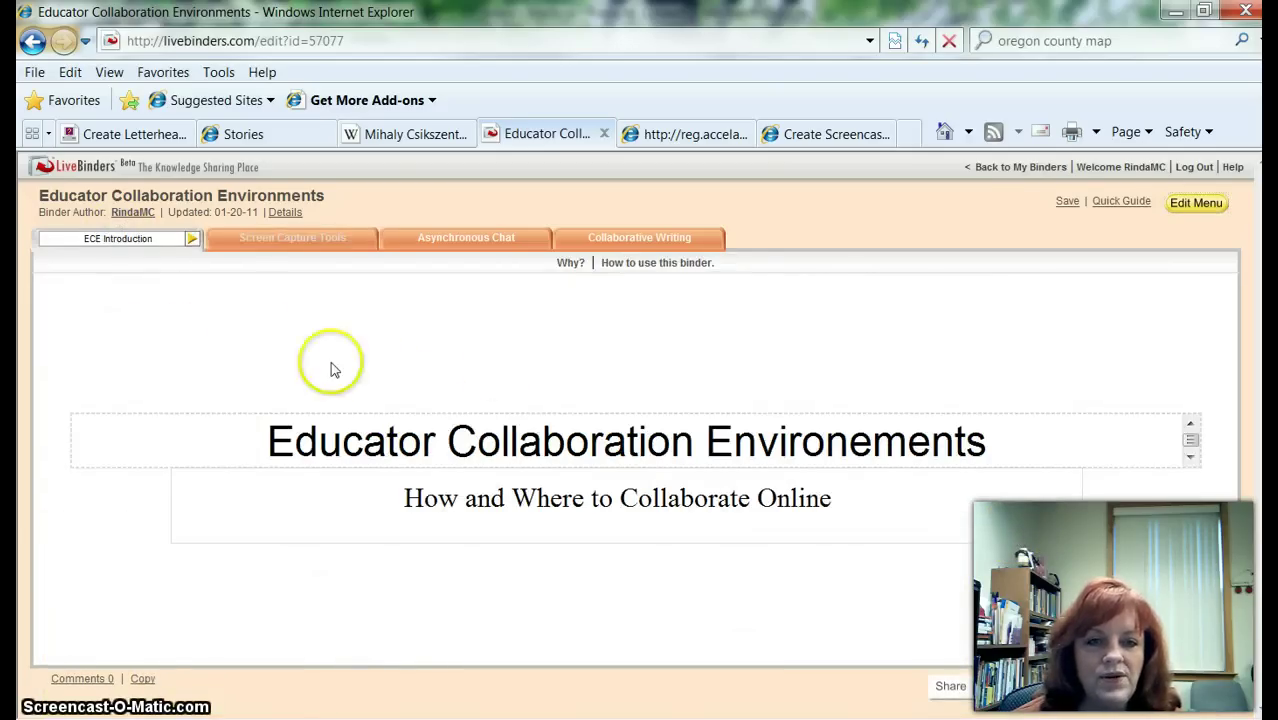
left_click(1067, 203)
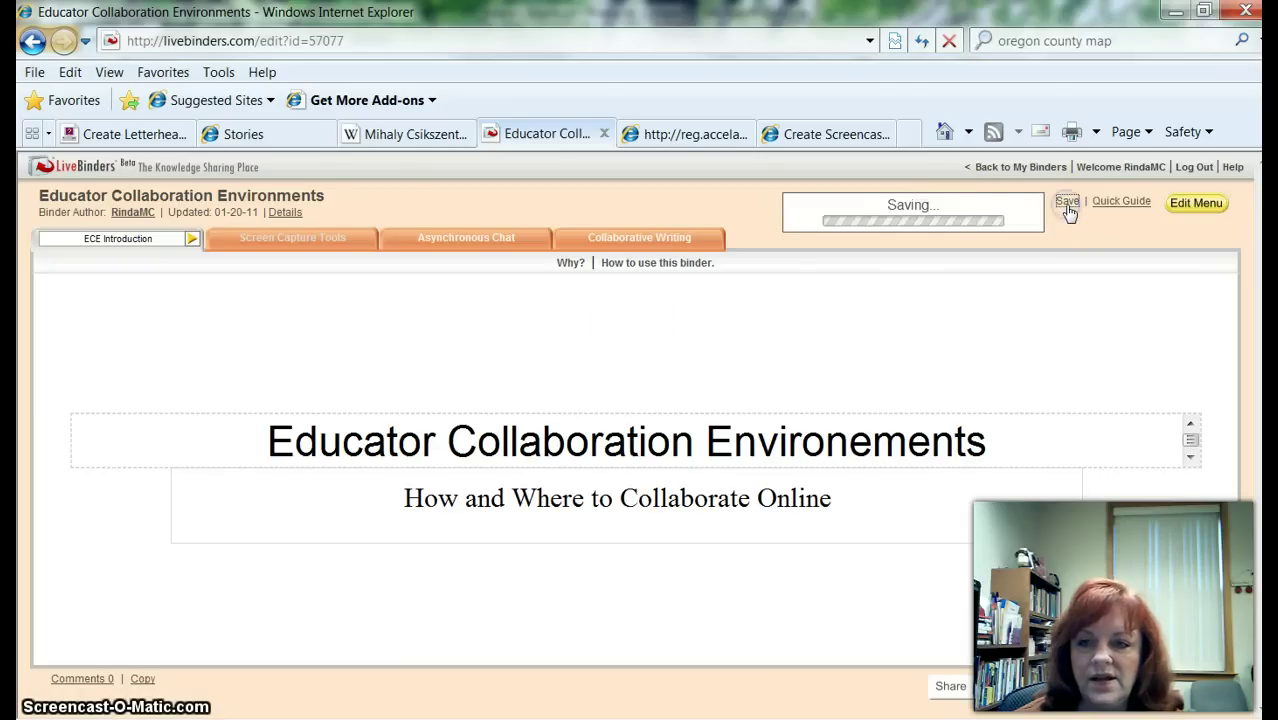
left_click(1020, 168)
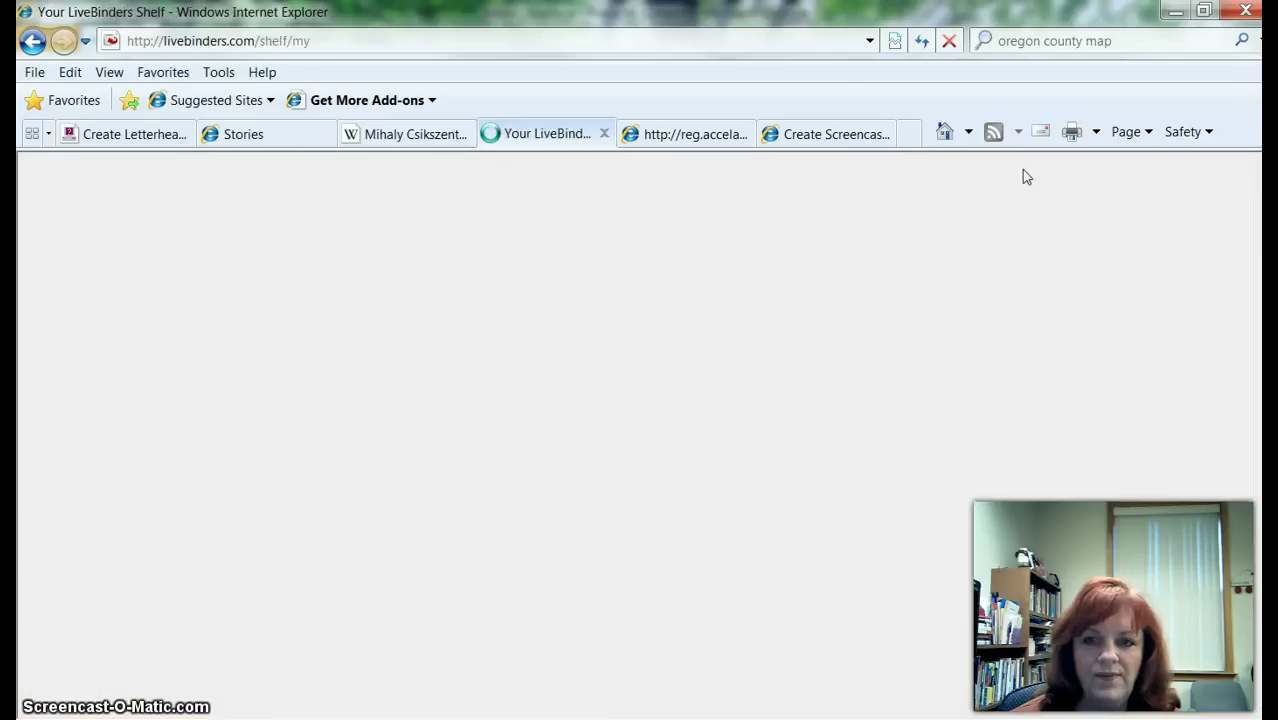
Scroll down the shelf and open The Apple Orchard example binder.
left_click(852, 372)
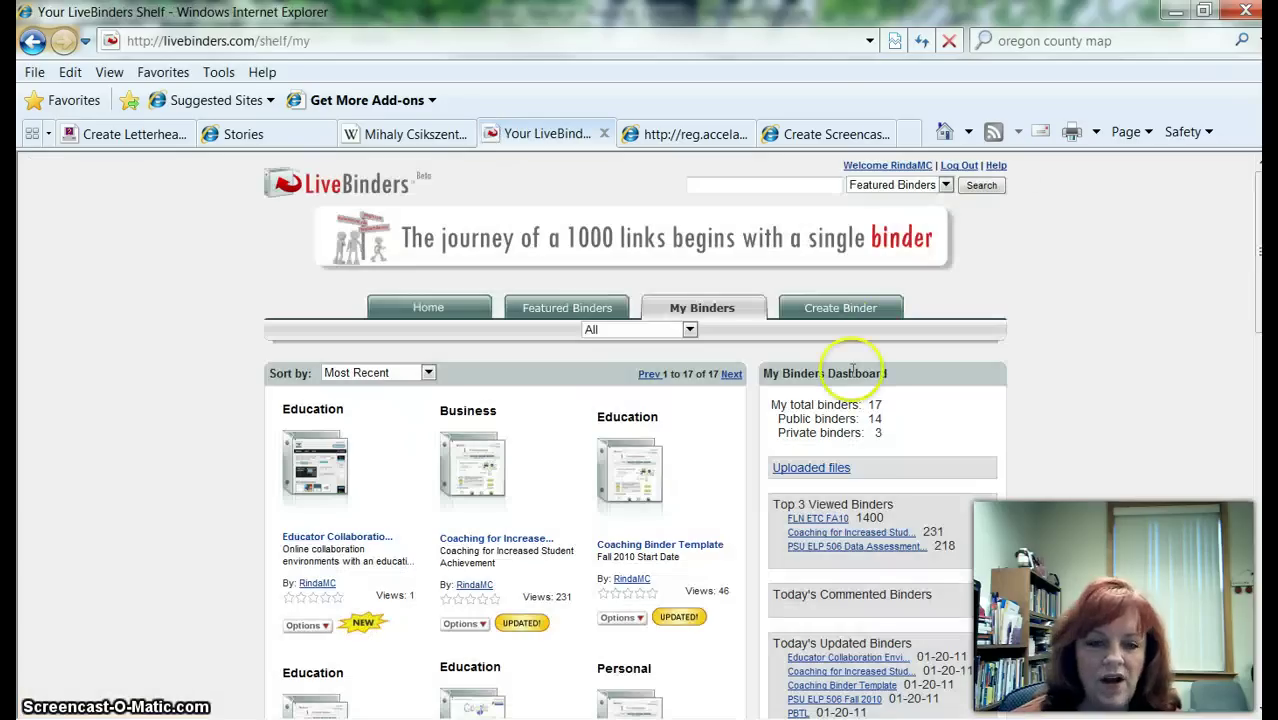
scroll(1133, 456, "down", 5)
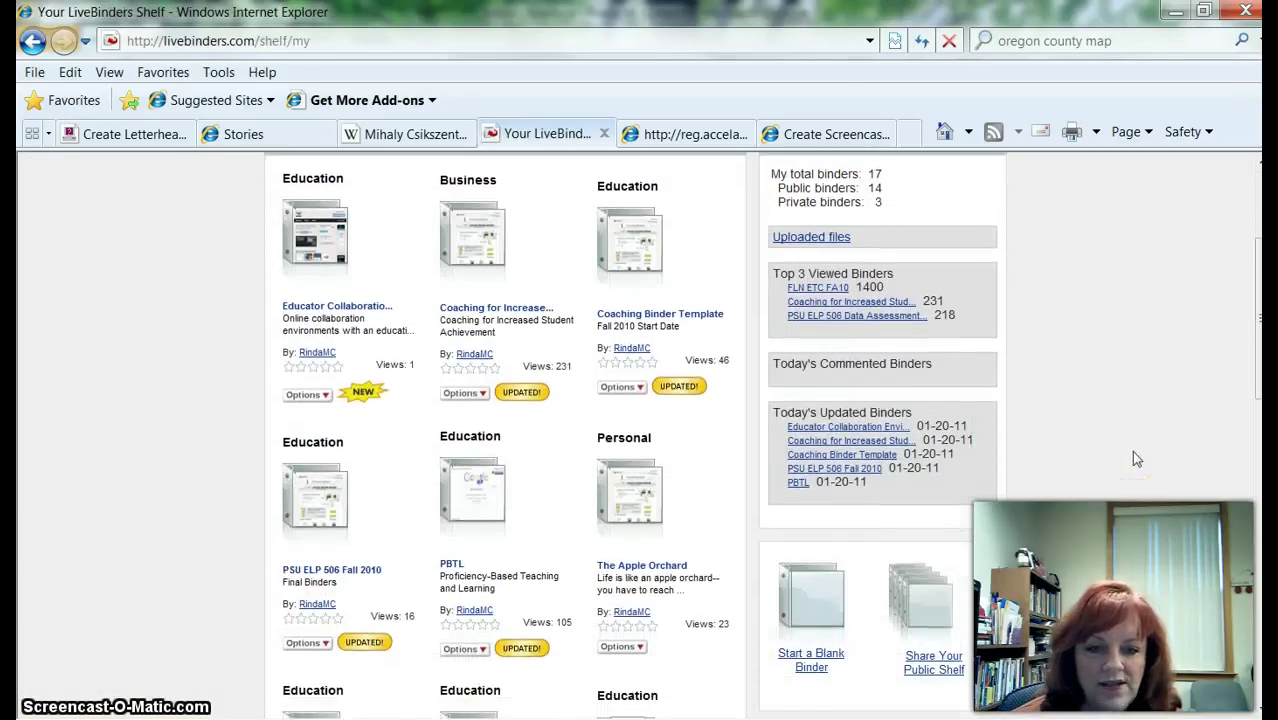
left_click(620, 424)
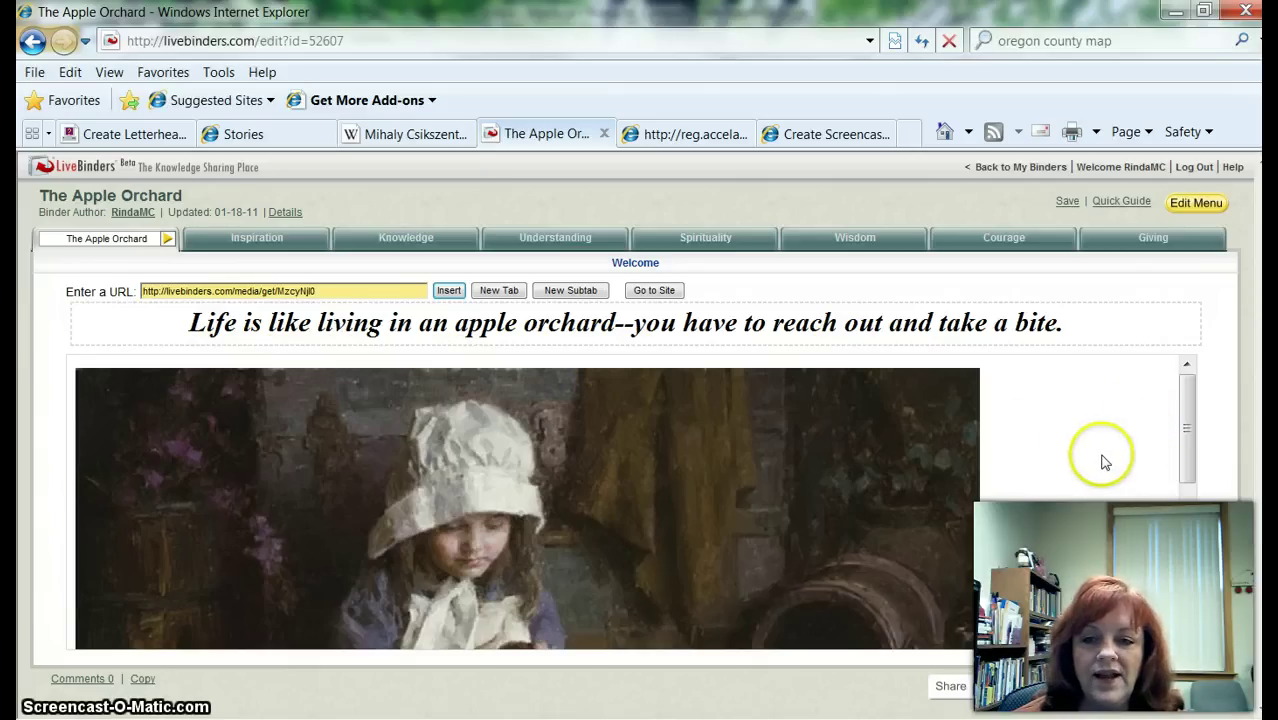
Scroll through The Apple Orchard's Welcome page and view the Inspiration and Knowledge sections.
scroll(1104, 459, "down", 3)
scroll(1104, 461, "down", 6)
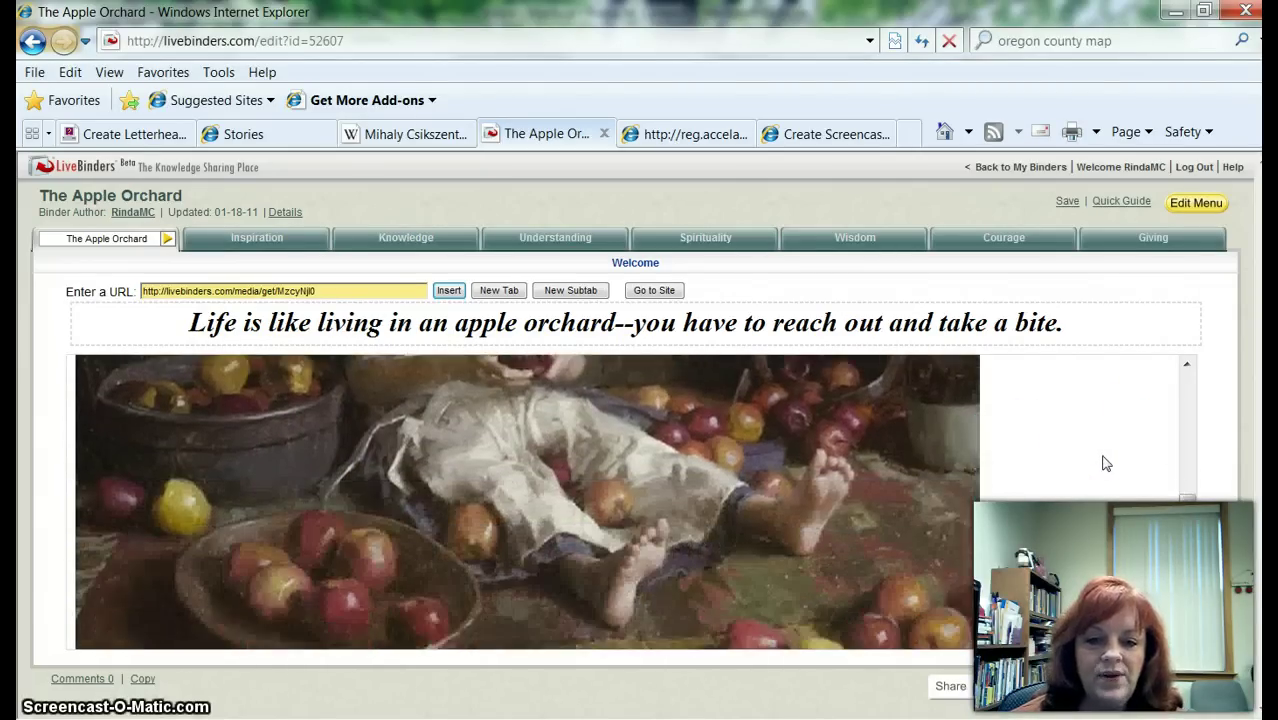
left_click(257, 238)
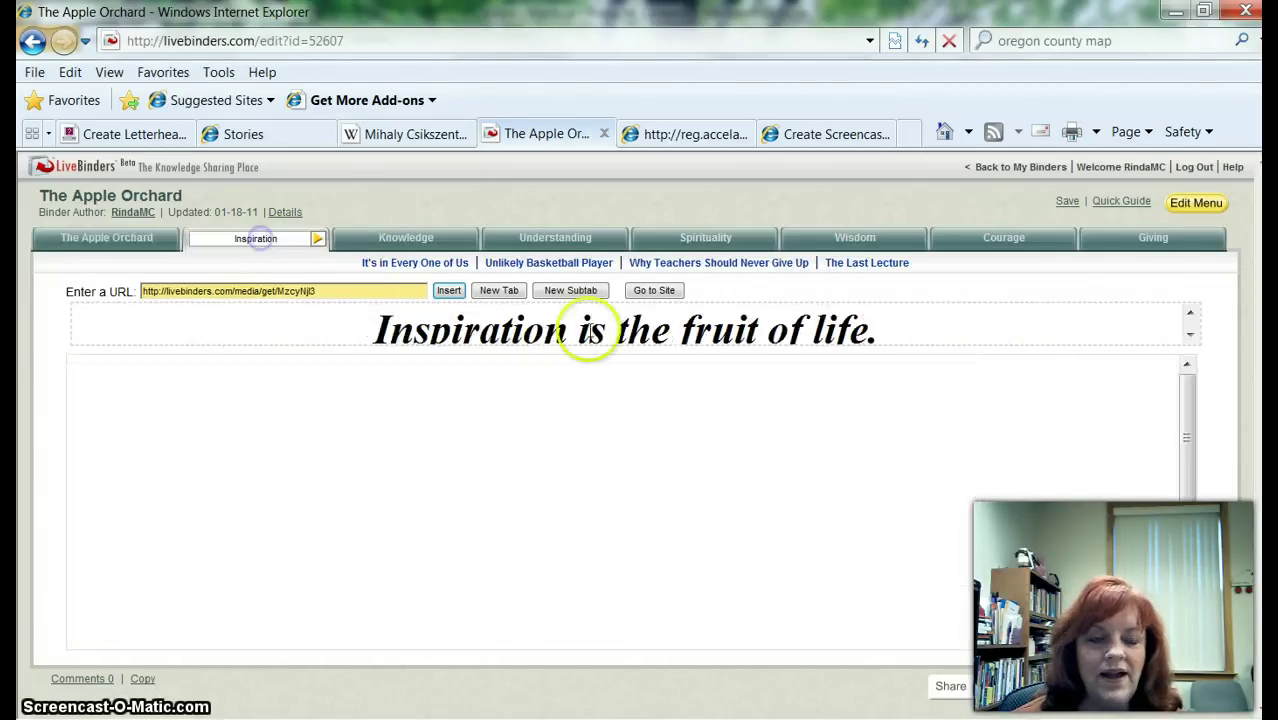
scroll(1078, 450, "down", 5)
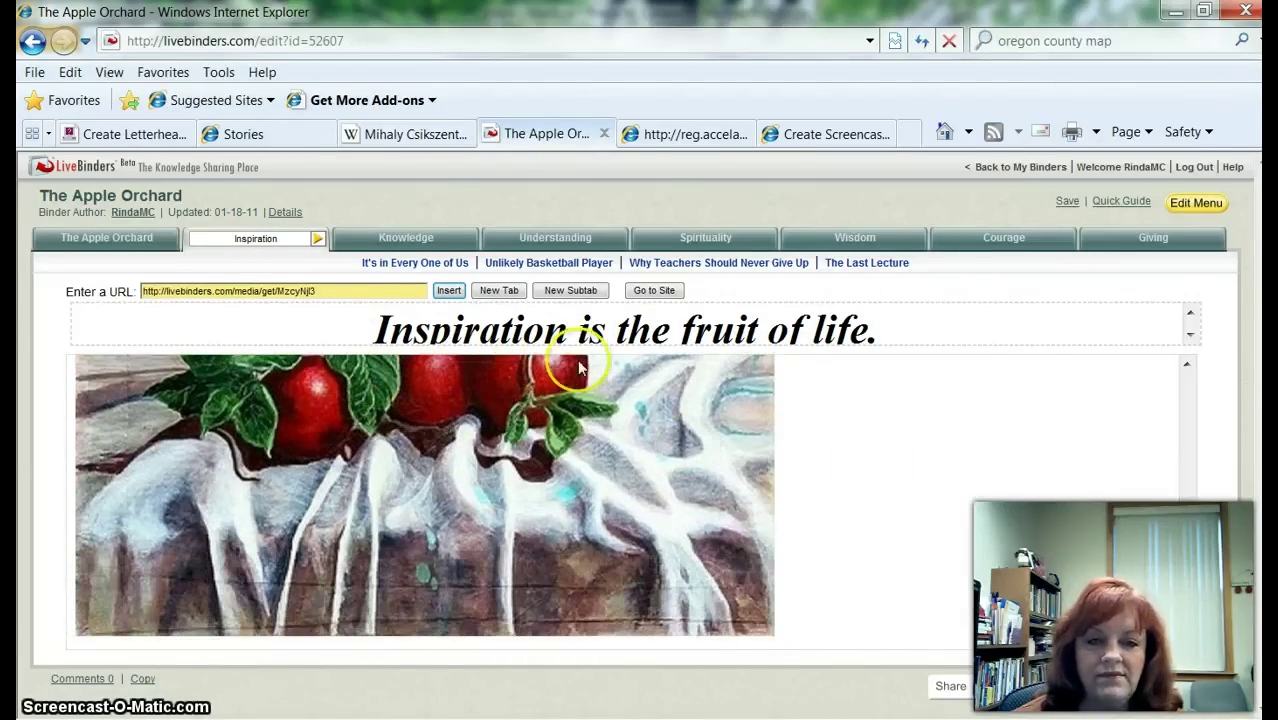
left_click(408, 240)
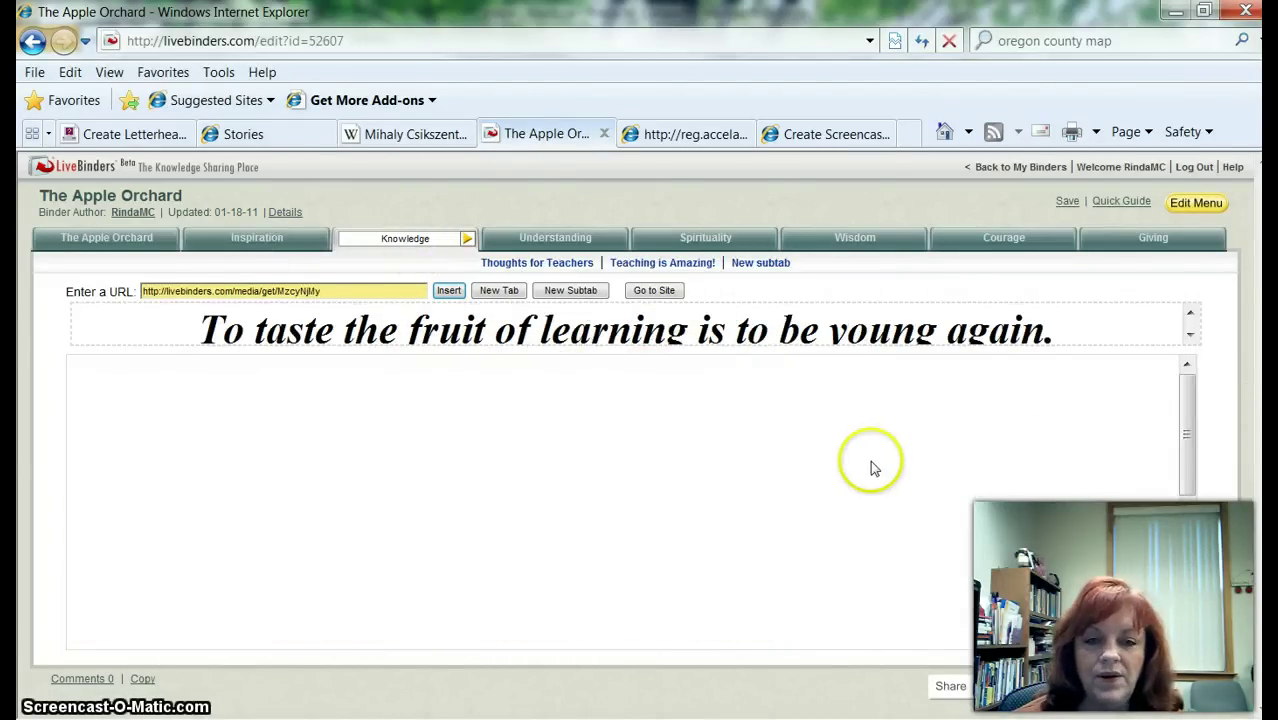
scroll(870, 462, "down", 3)
scroll(870, 462, "down", 3)
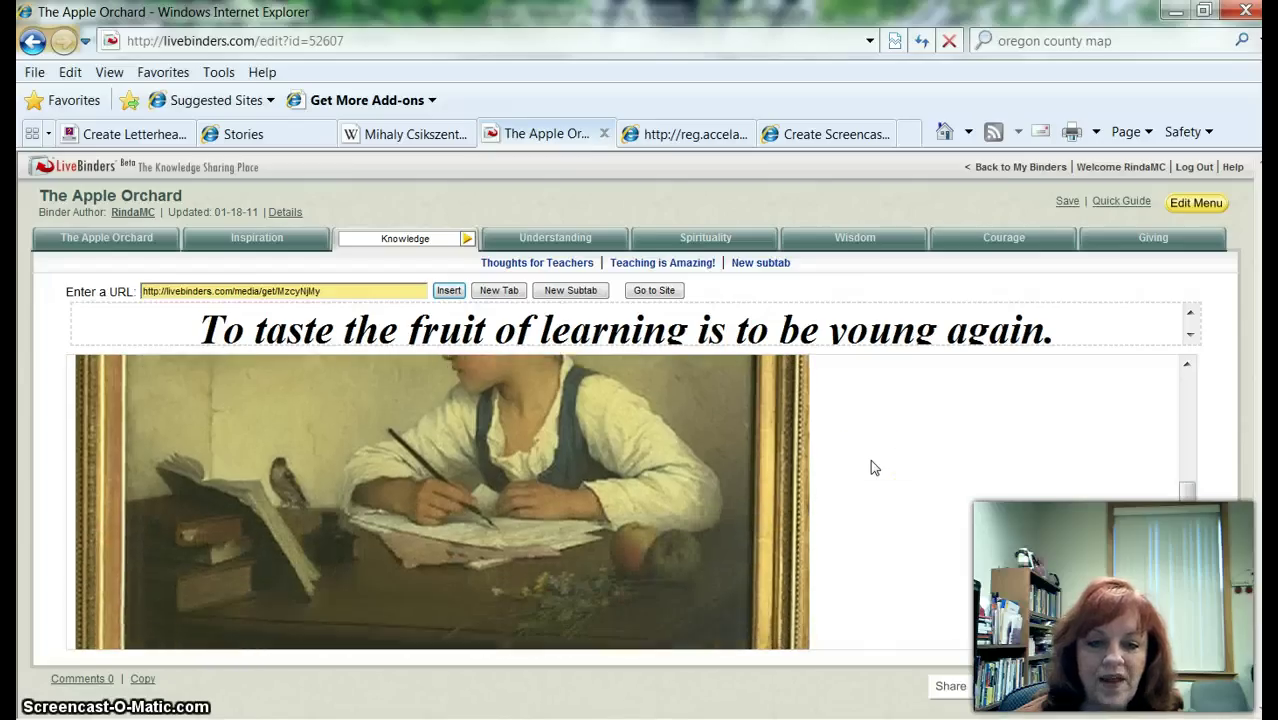
scroll(871, 462, "down", 1)
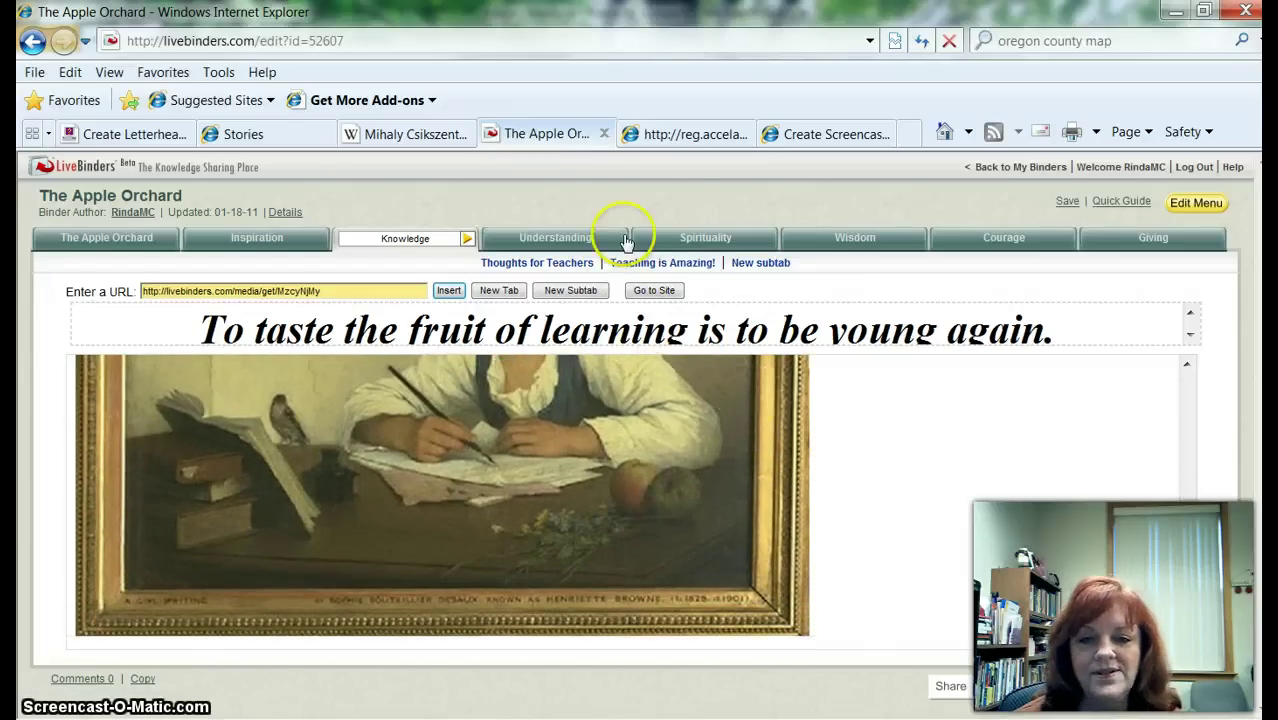
Browse the Understanding, Spirituality, Wisdom and Courage sections in turn.
left_click(558, 240)
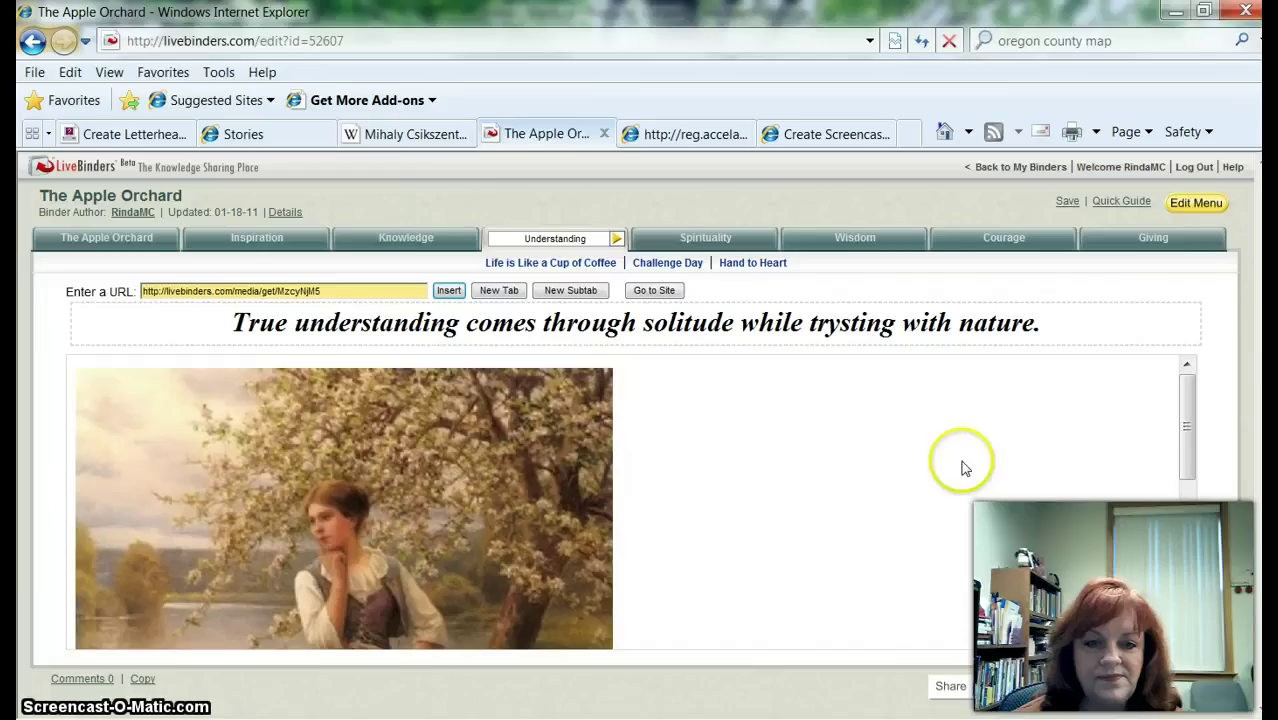
scroll(964, 466, "down", 2)
scroll(962, 464, "down", 5)
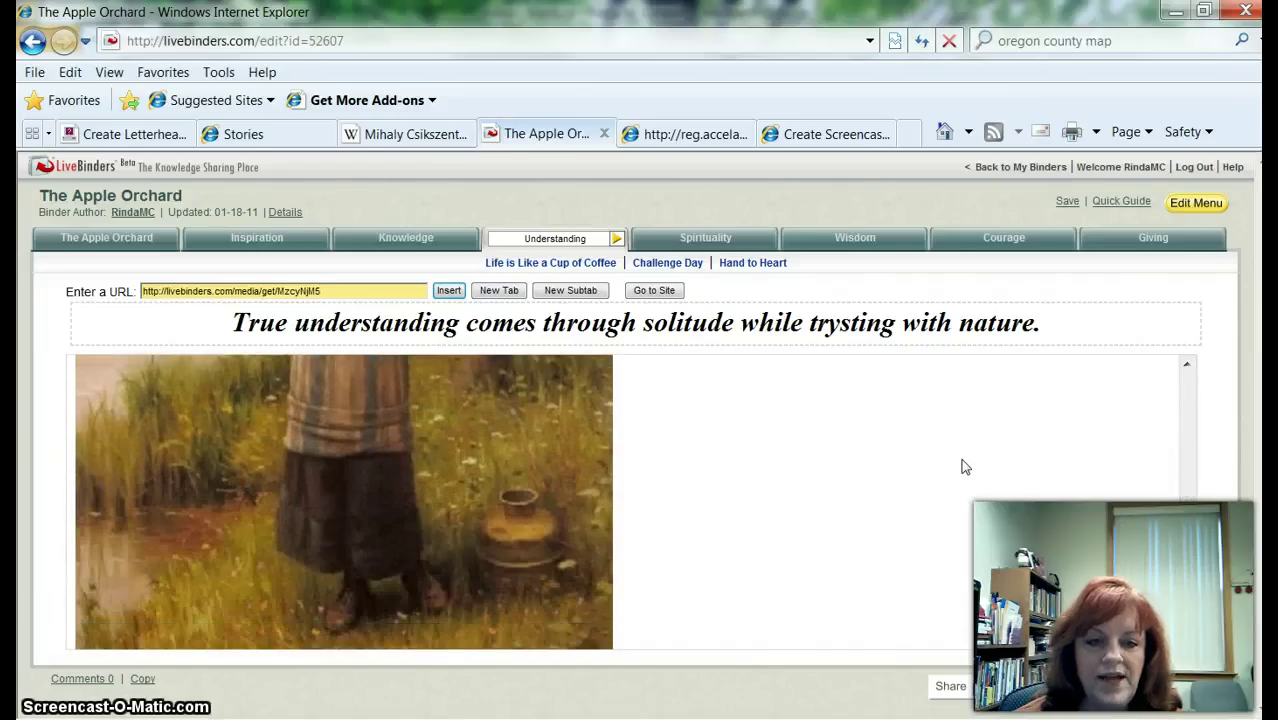
left_click(712, 240)
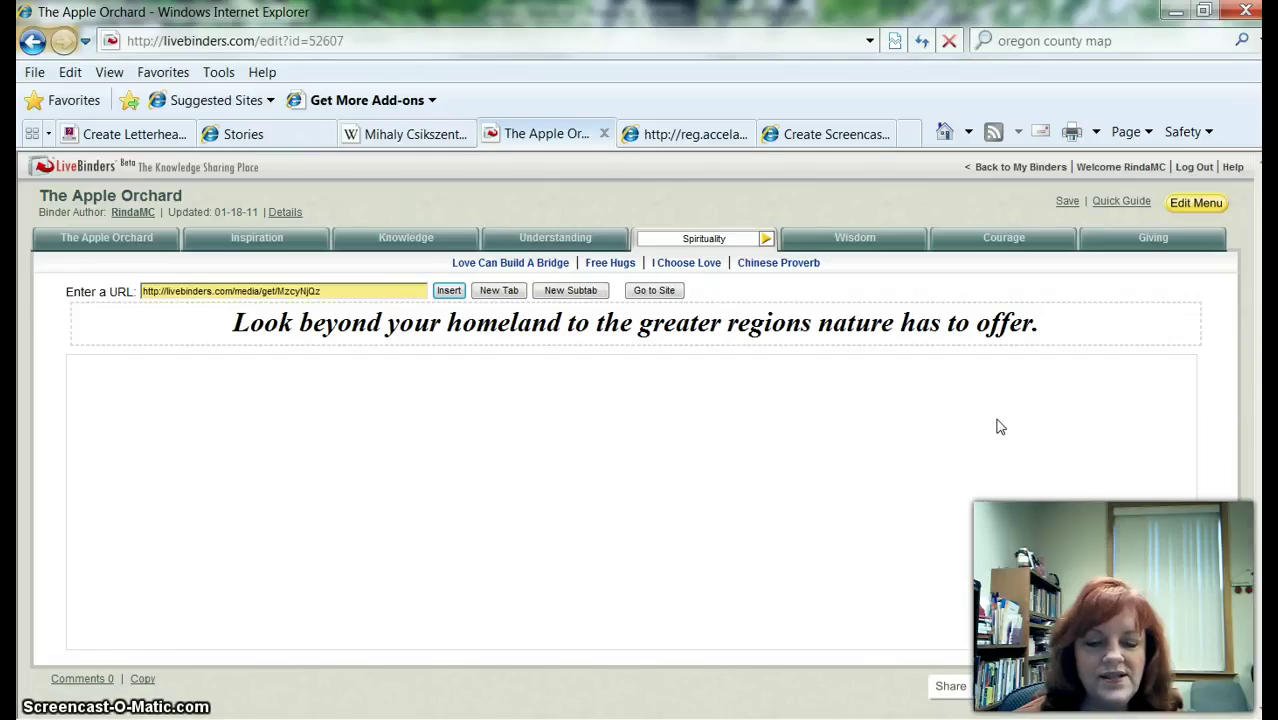
scroll(996, 427, "down", 5)
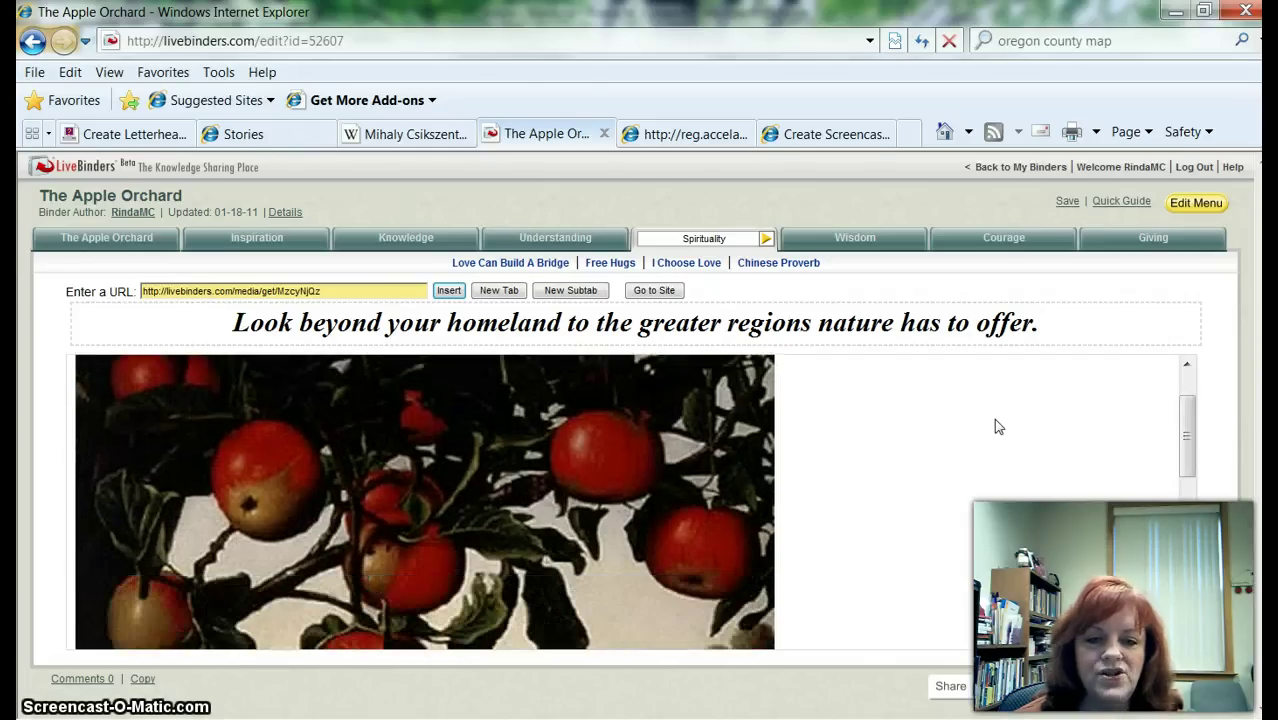
scroll(994, 422, "down", 5)
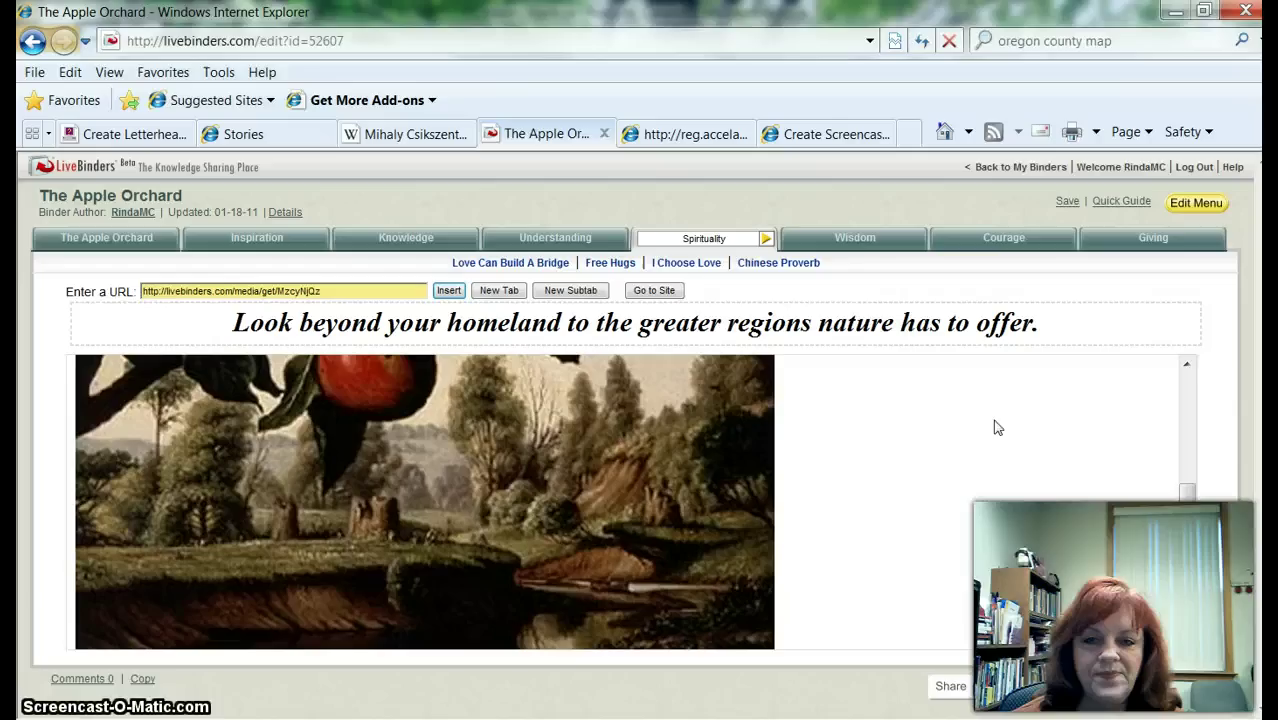
left_click(854, 238)
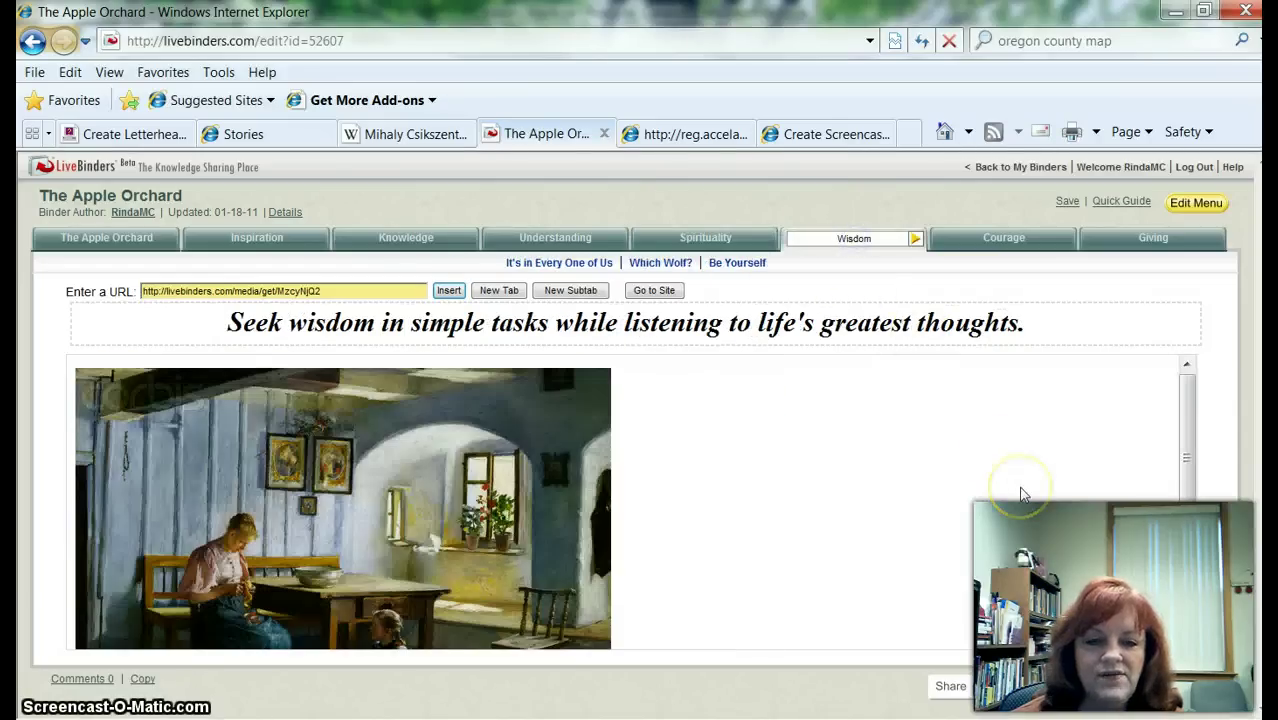
scroll(1021, 494, "down", 5)
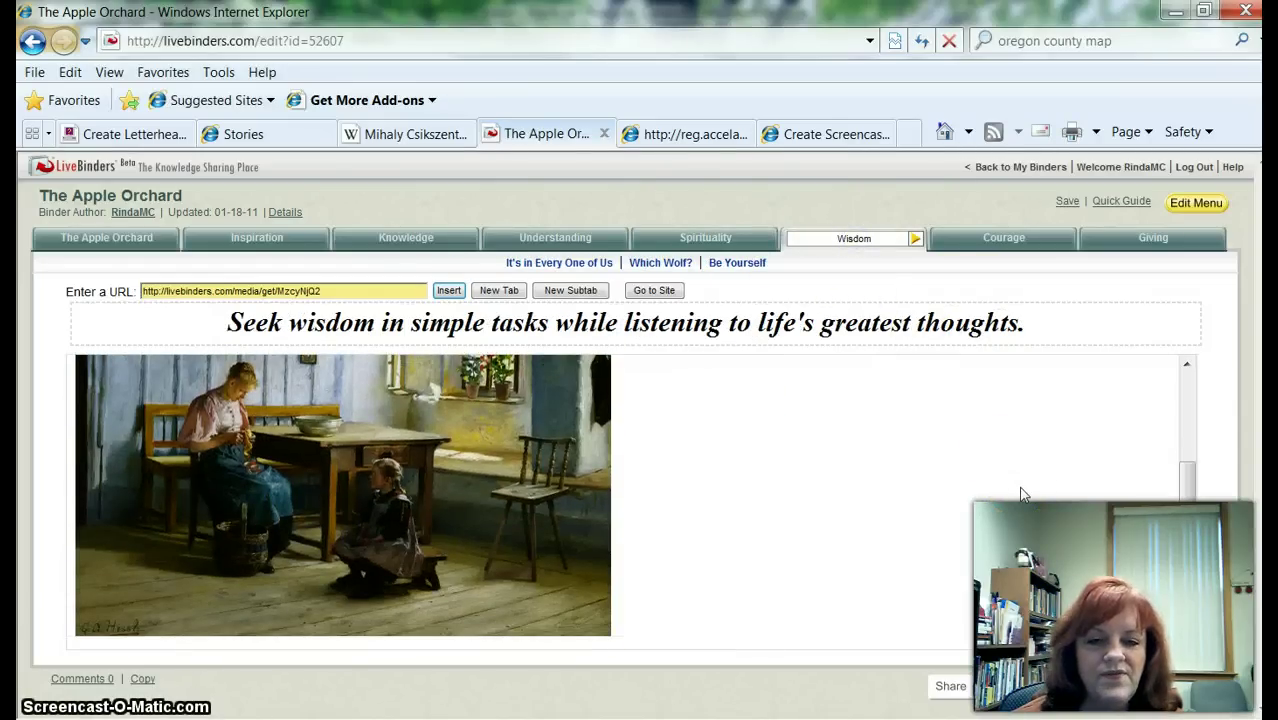
left_click(1003, 240)
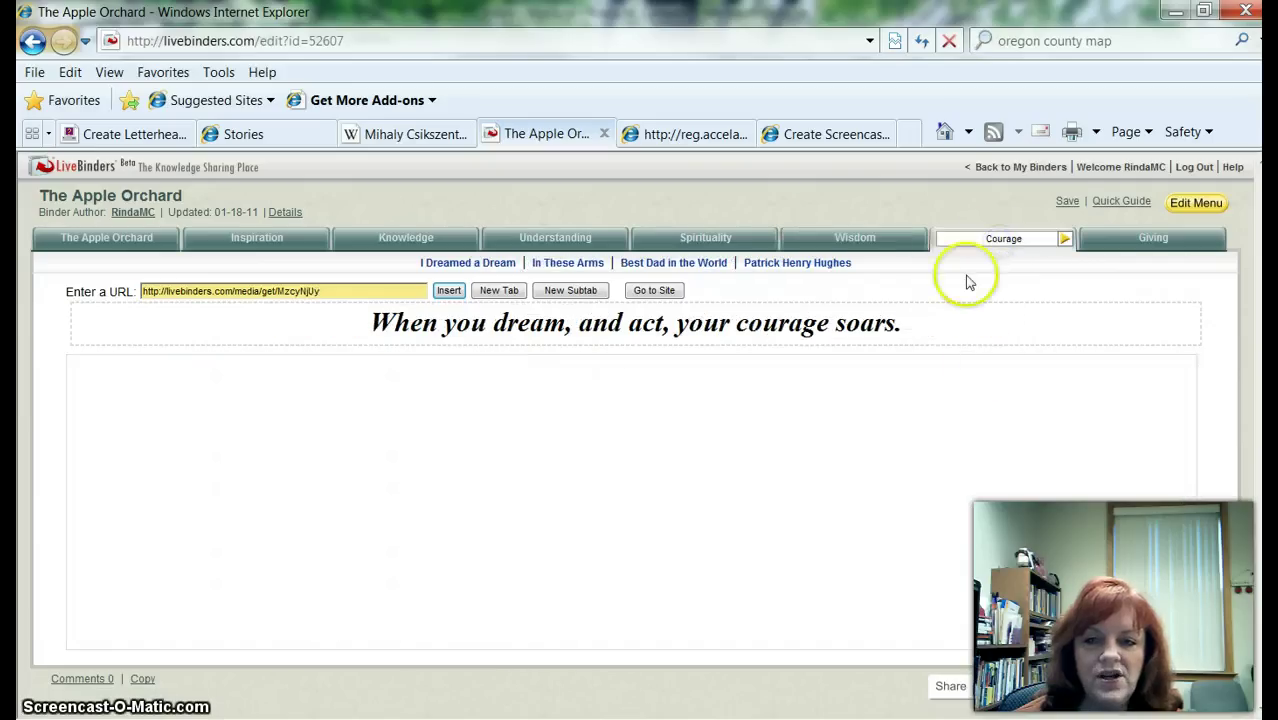
Go back to My Binders and open the NCESD SST Meeting Binder to its word-cloud Introduction.
left_click(998, 172)
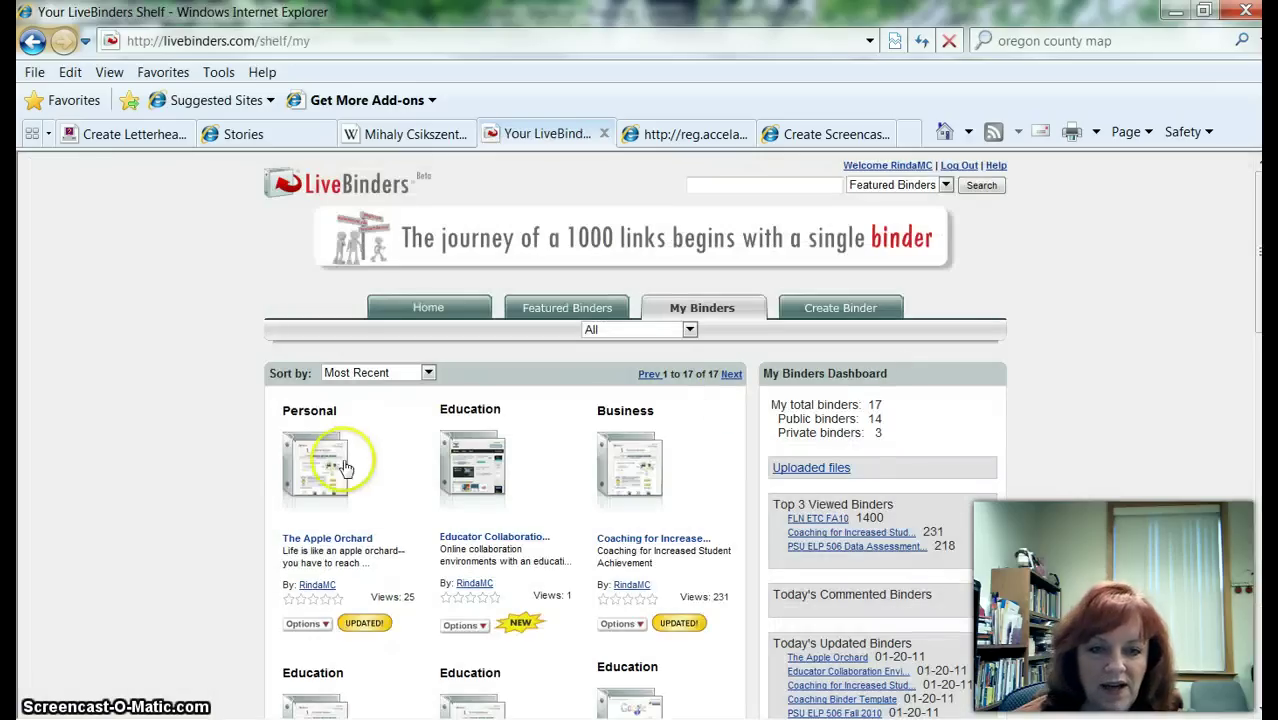
scroll(252, 510, "down", 4)
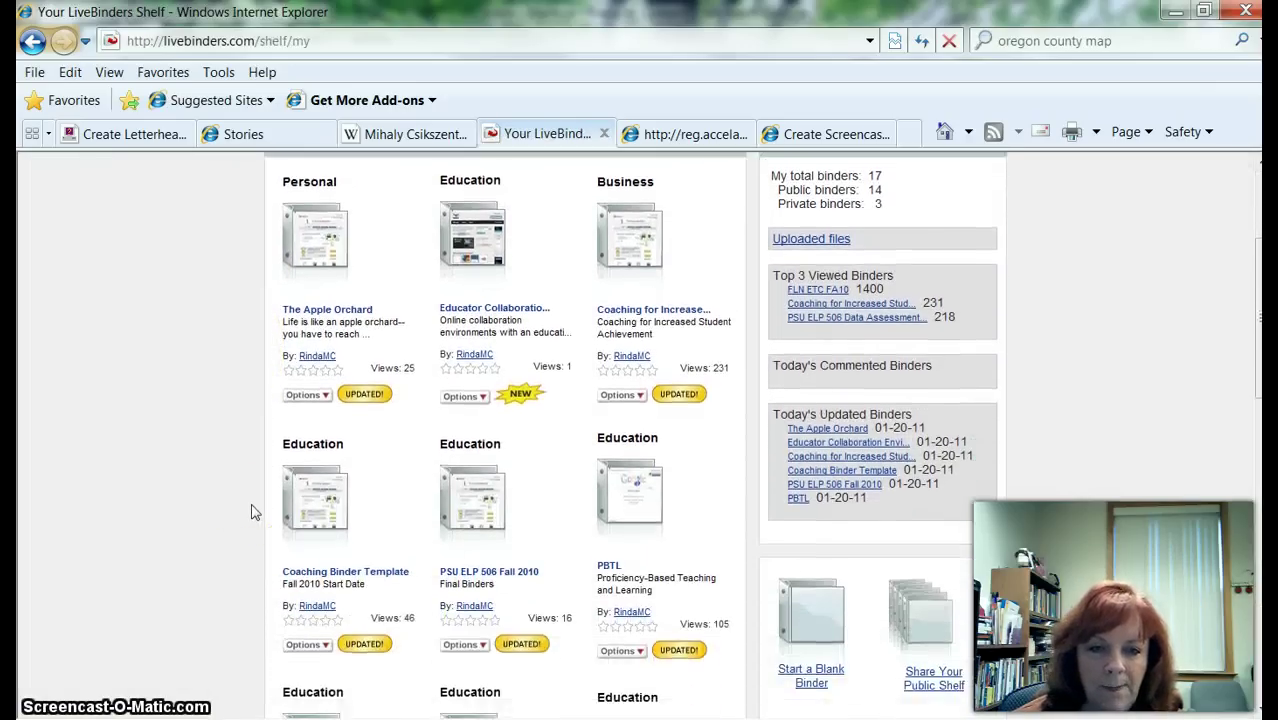
scroll(252, 511, "down", 1)
scroll(254, 512, "down", 3)
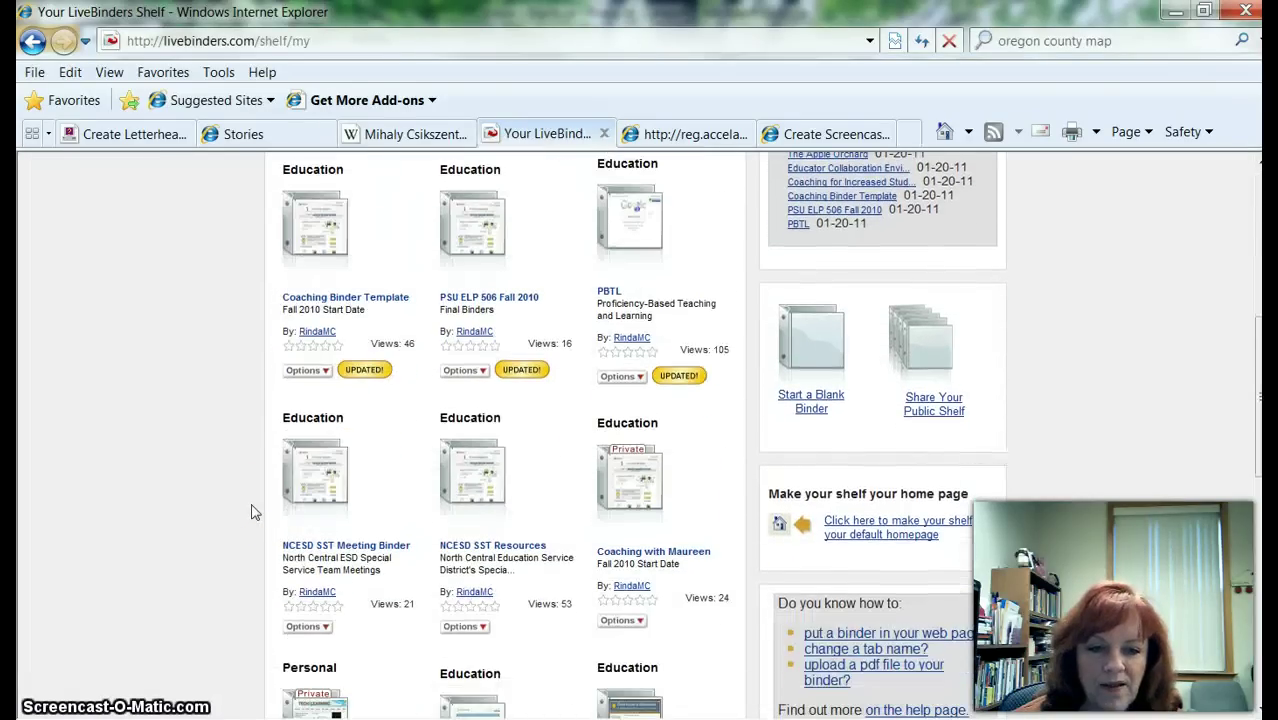
left_click(328, 481)
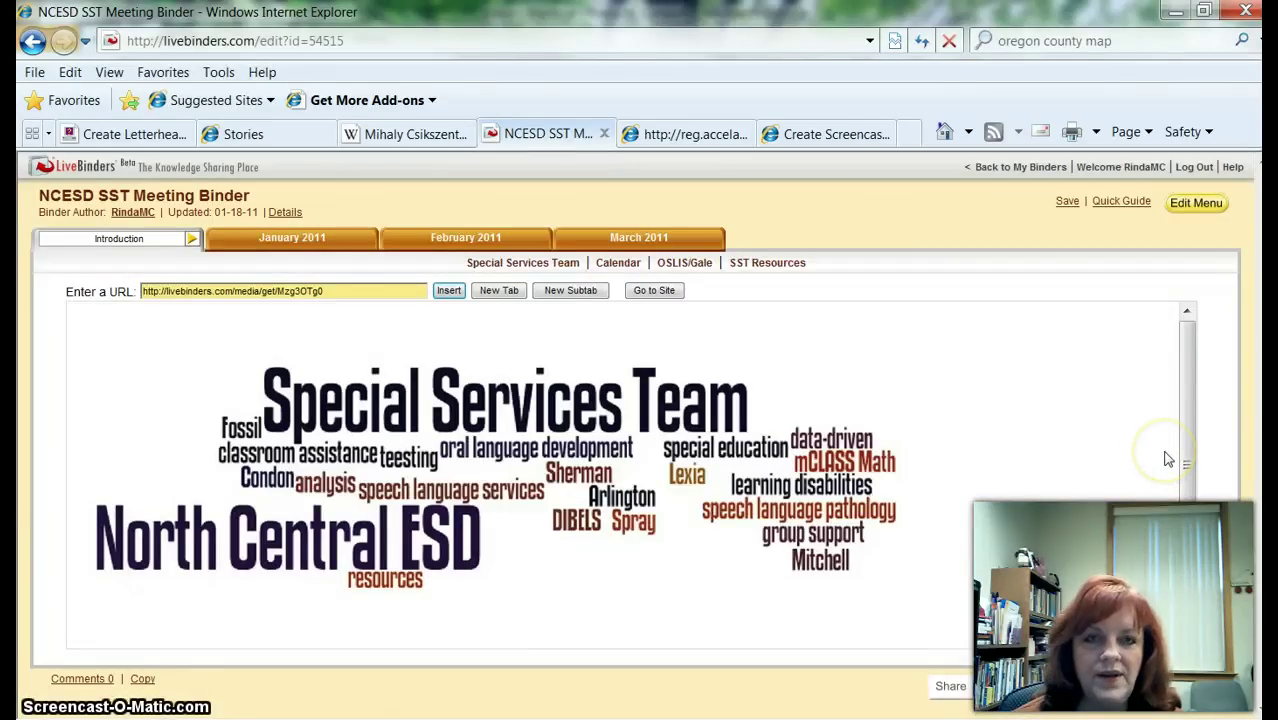
scroll(964, 474, "down", 1)
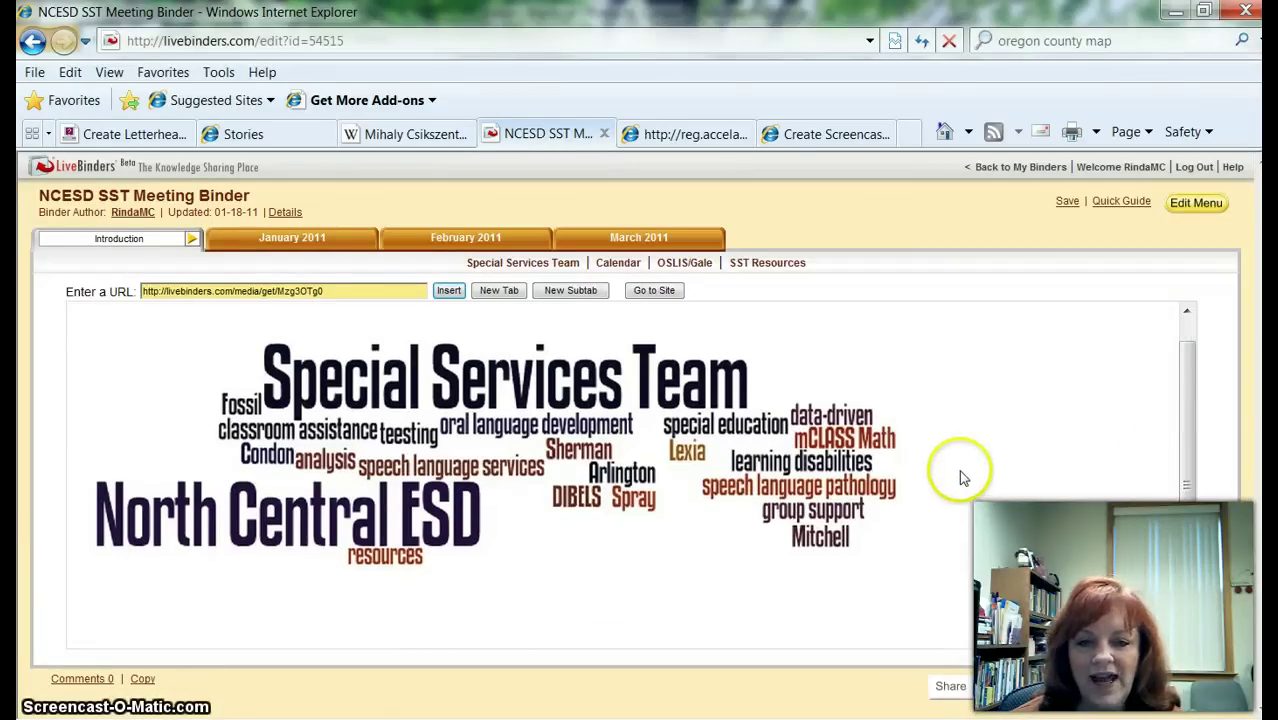
scroll(964, 474, "up", 1)
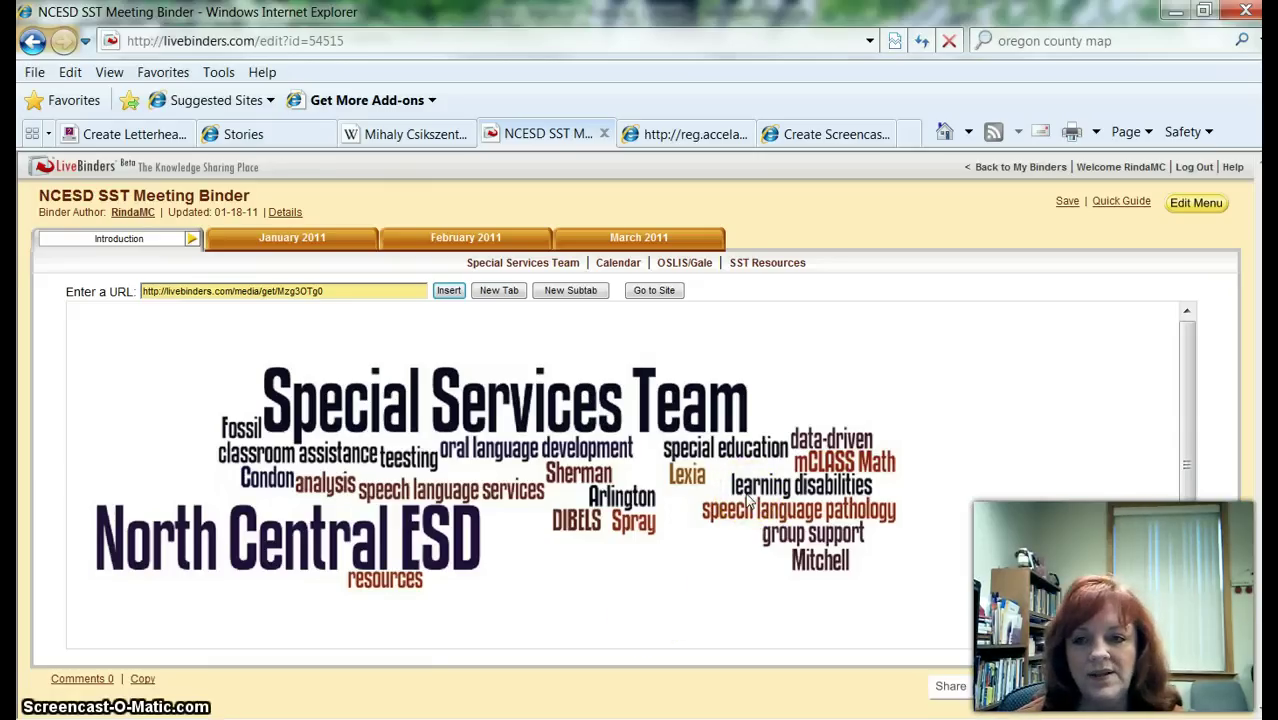
Return to the binder shelf, then switch to the Screencast-O-Matic Create Screencast tab.
left_click(997, 168)
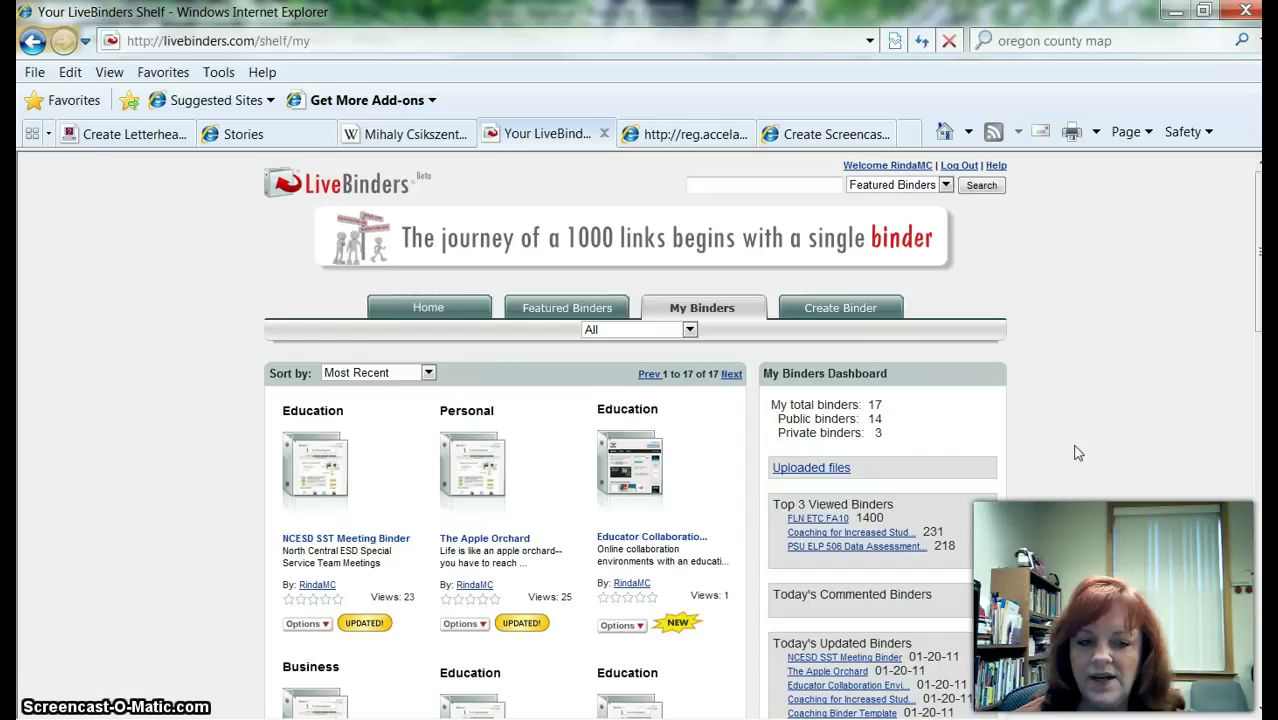
left_click(819, 138)
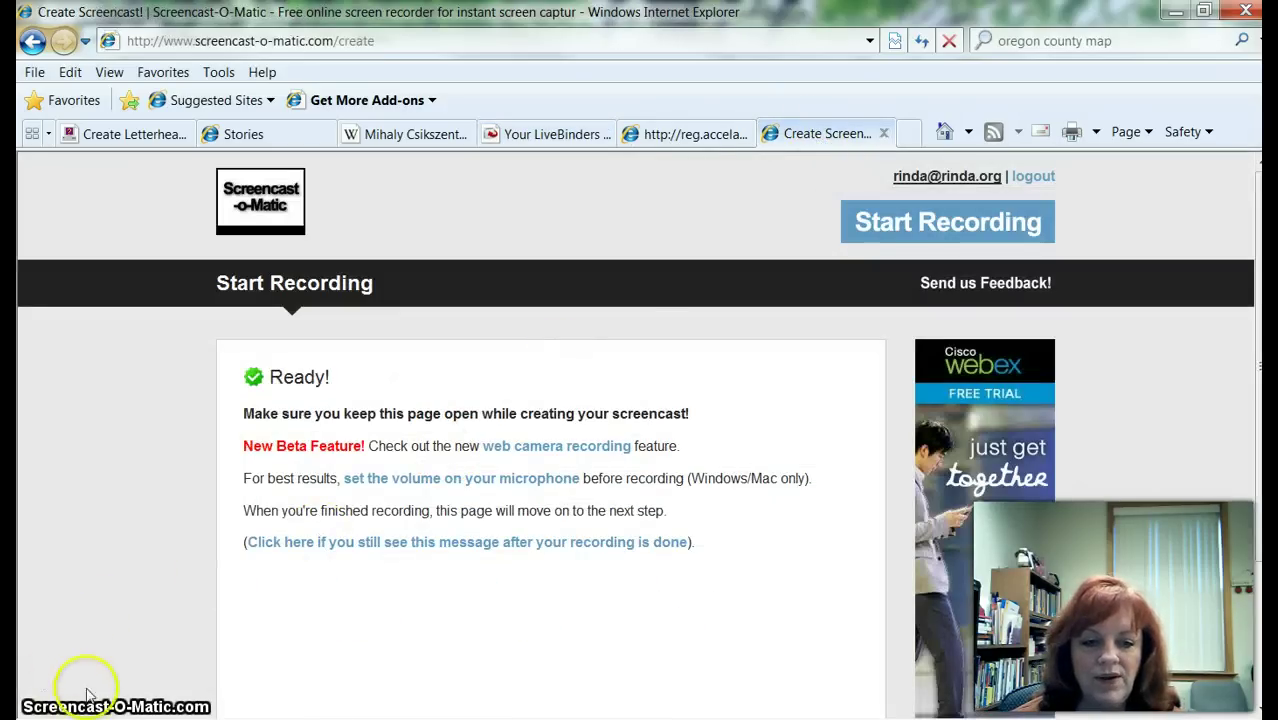